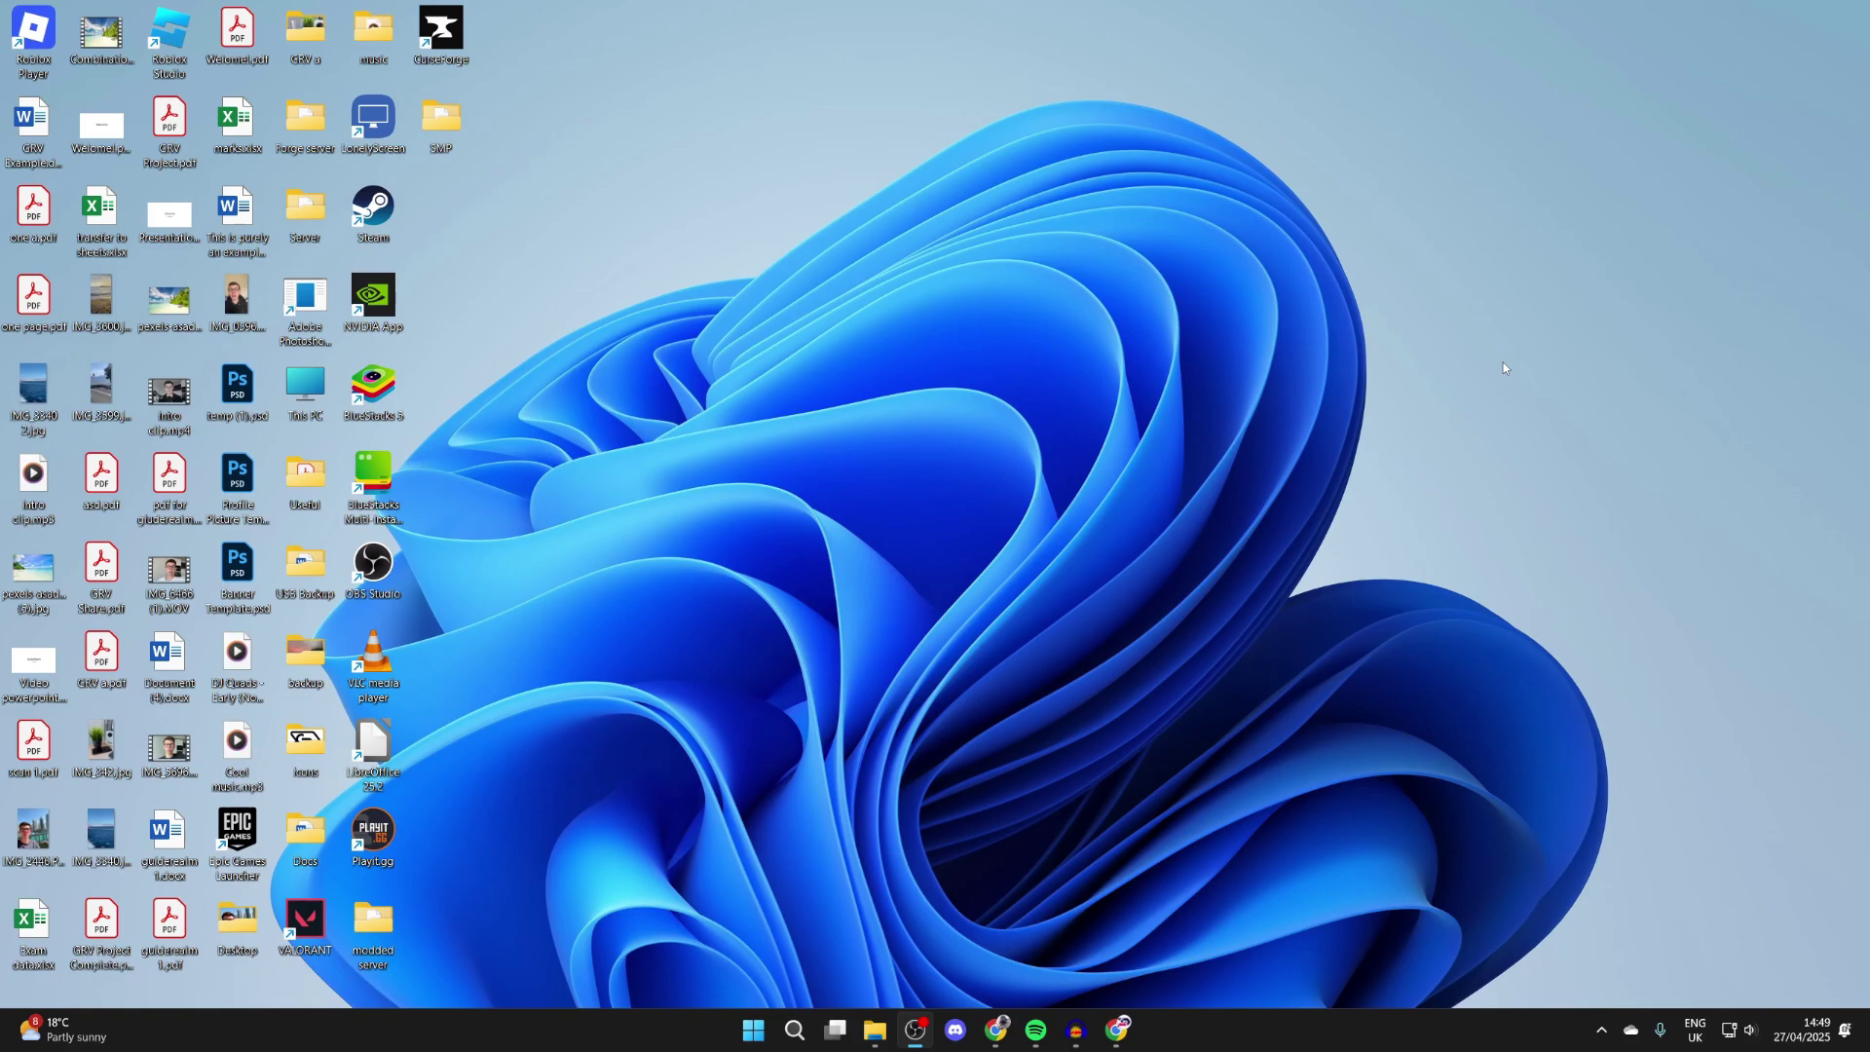
Switch to Chrome, search Google for "xaero's minimap" and open the mod's CurseForge page
click(1116, 1029)
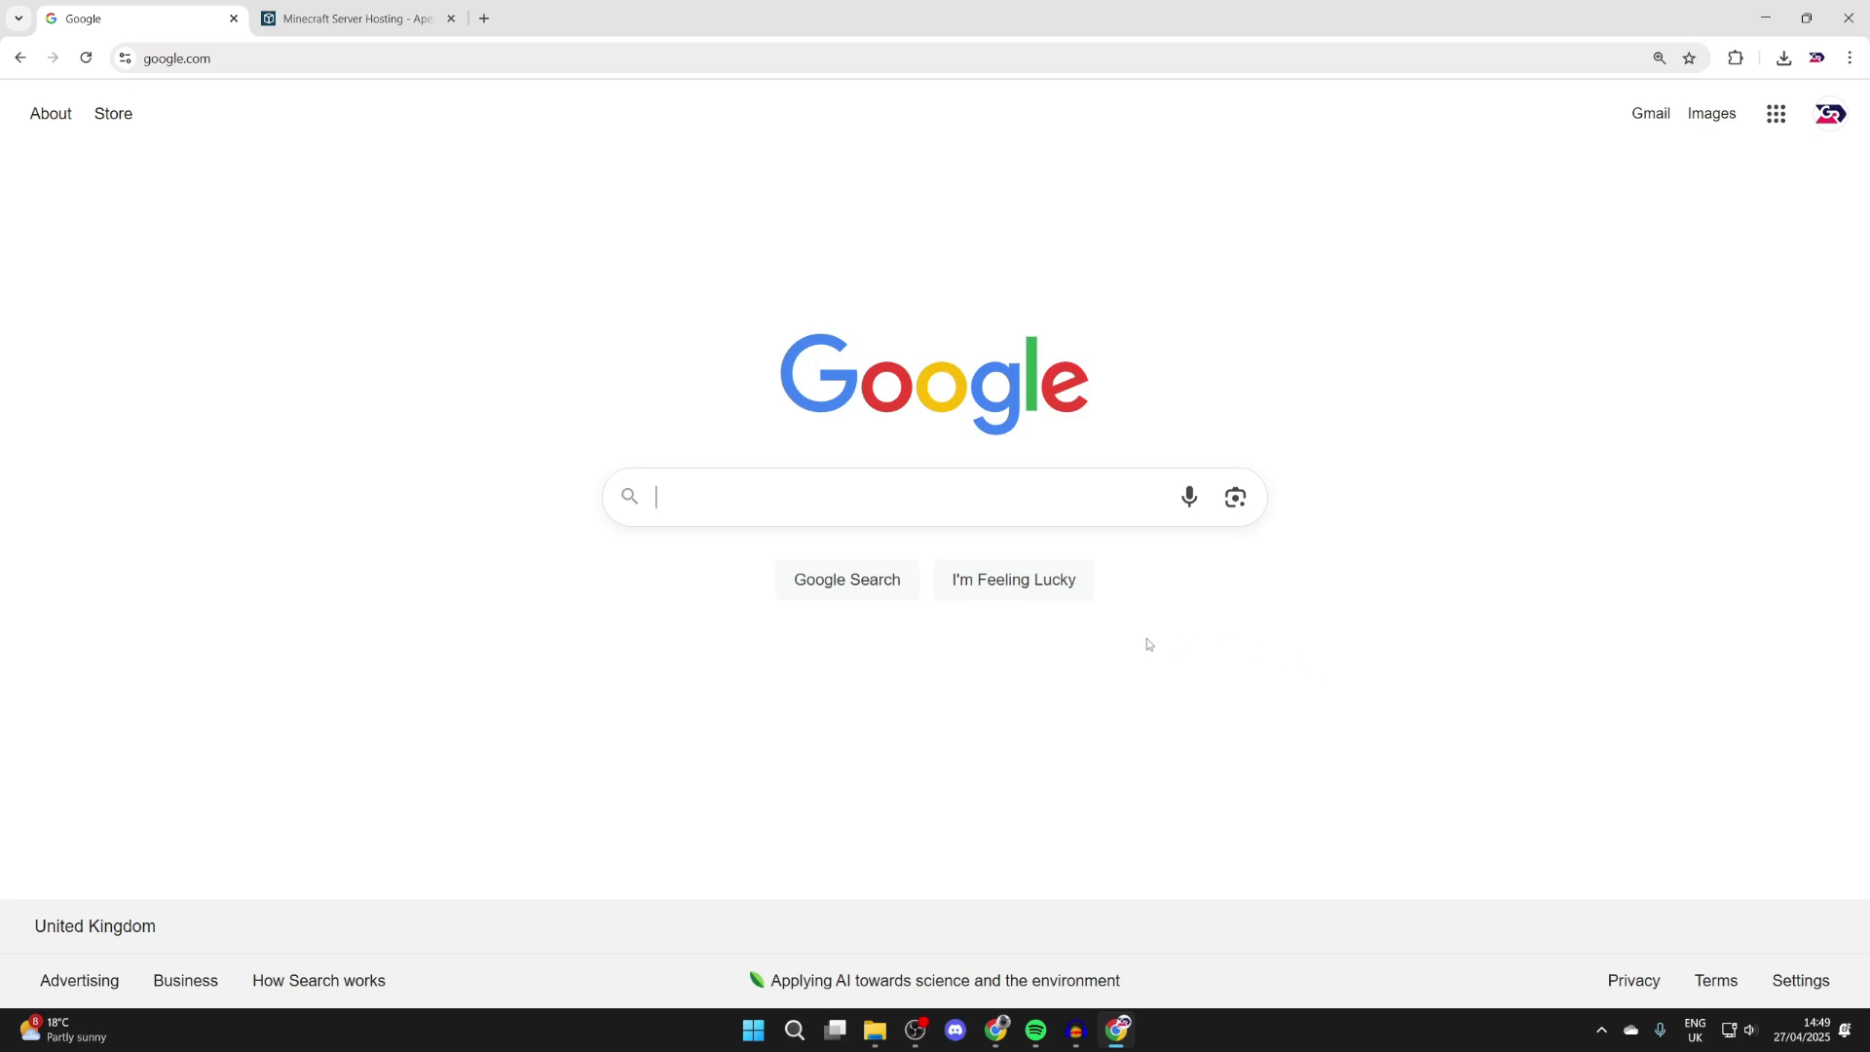
text(x)
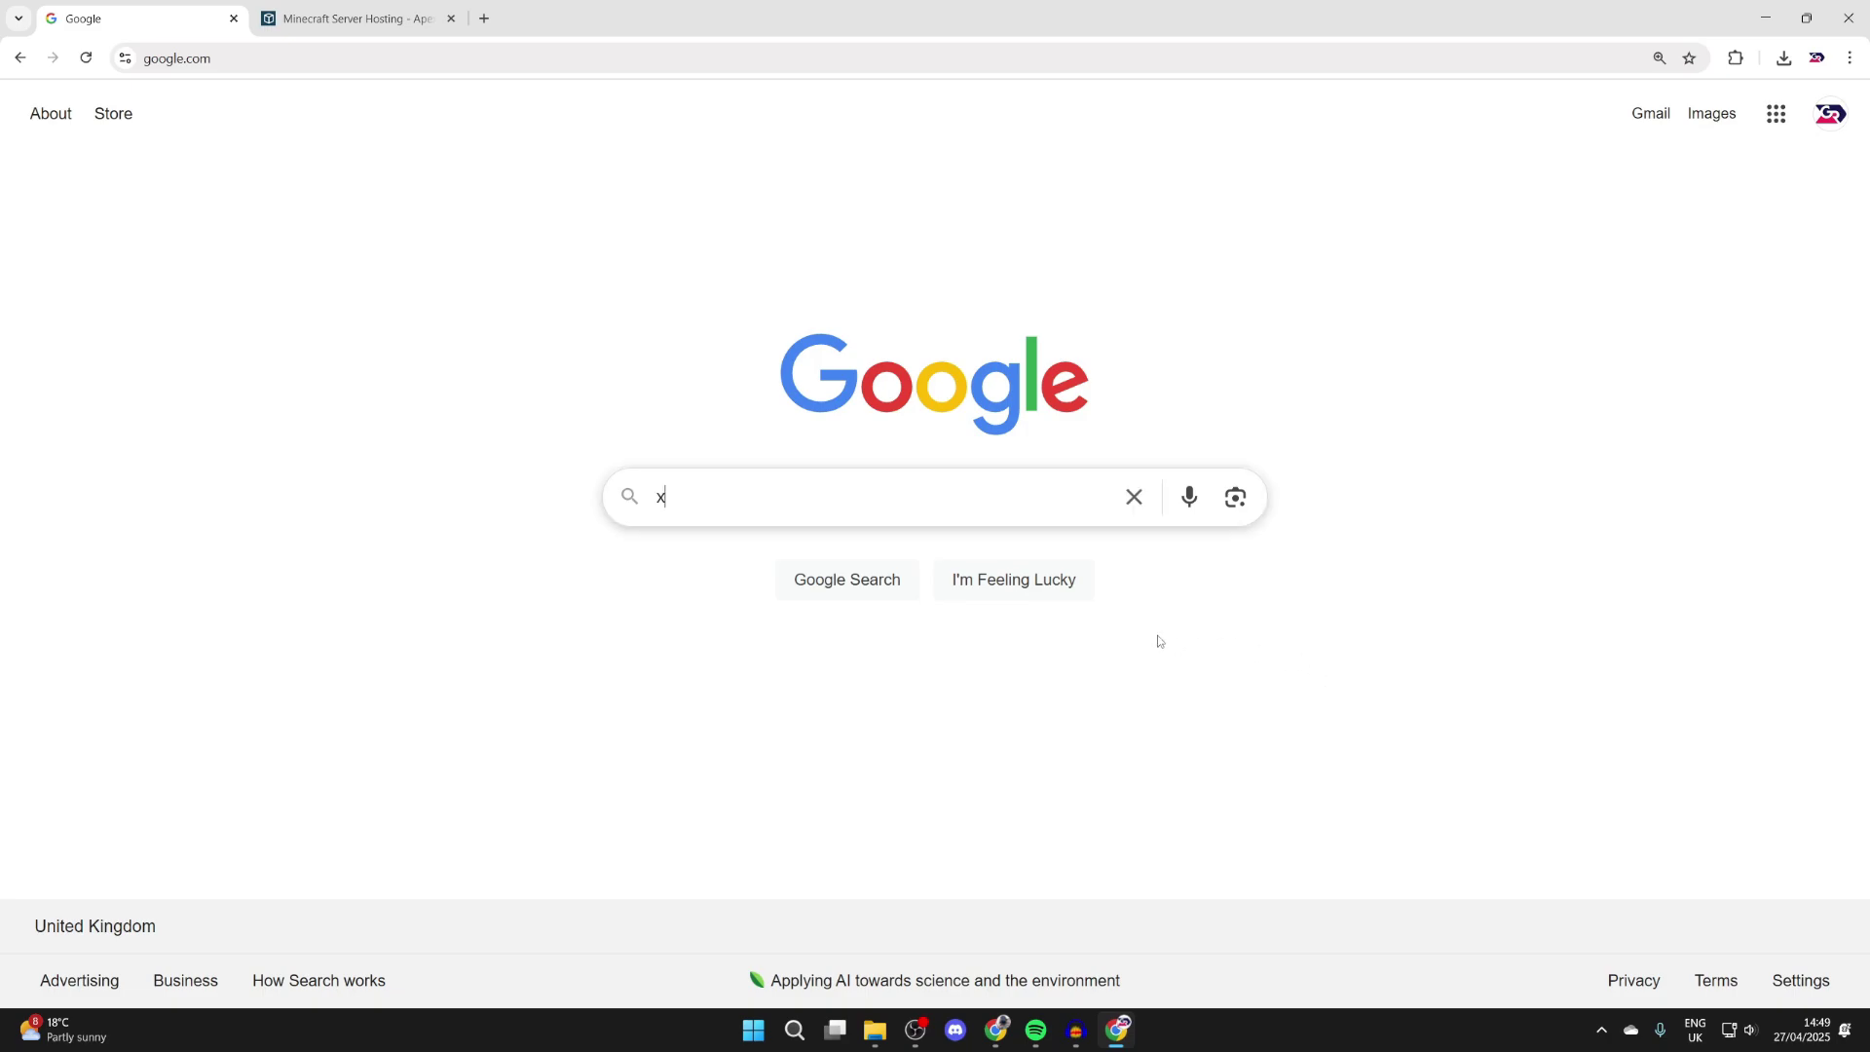
text(aero')
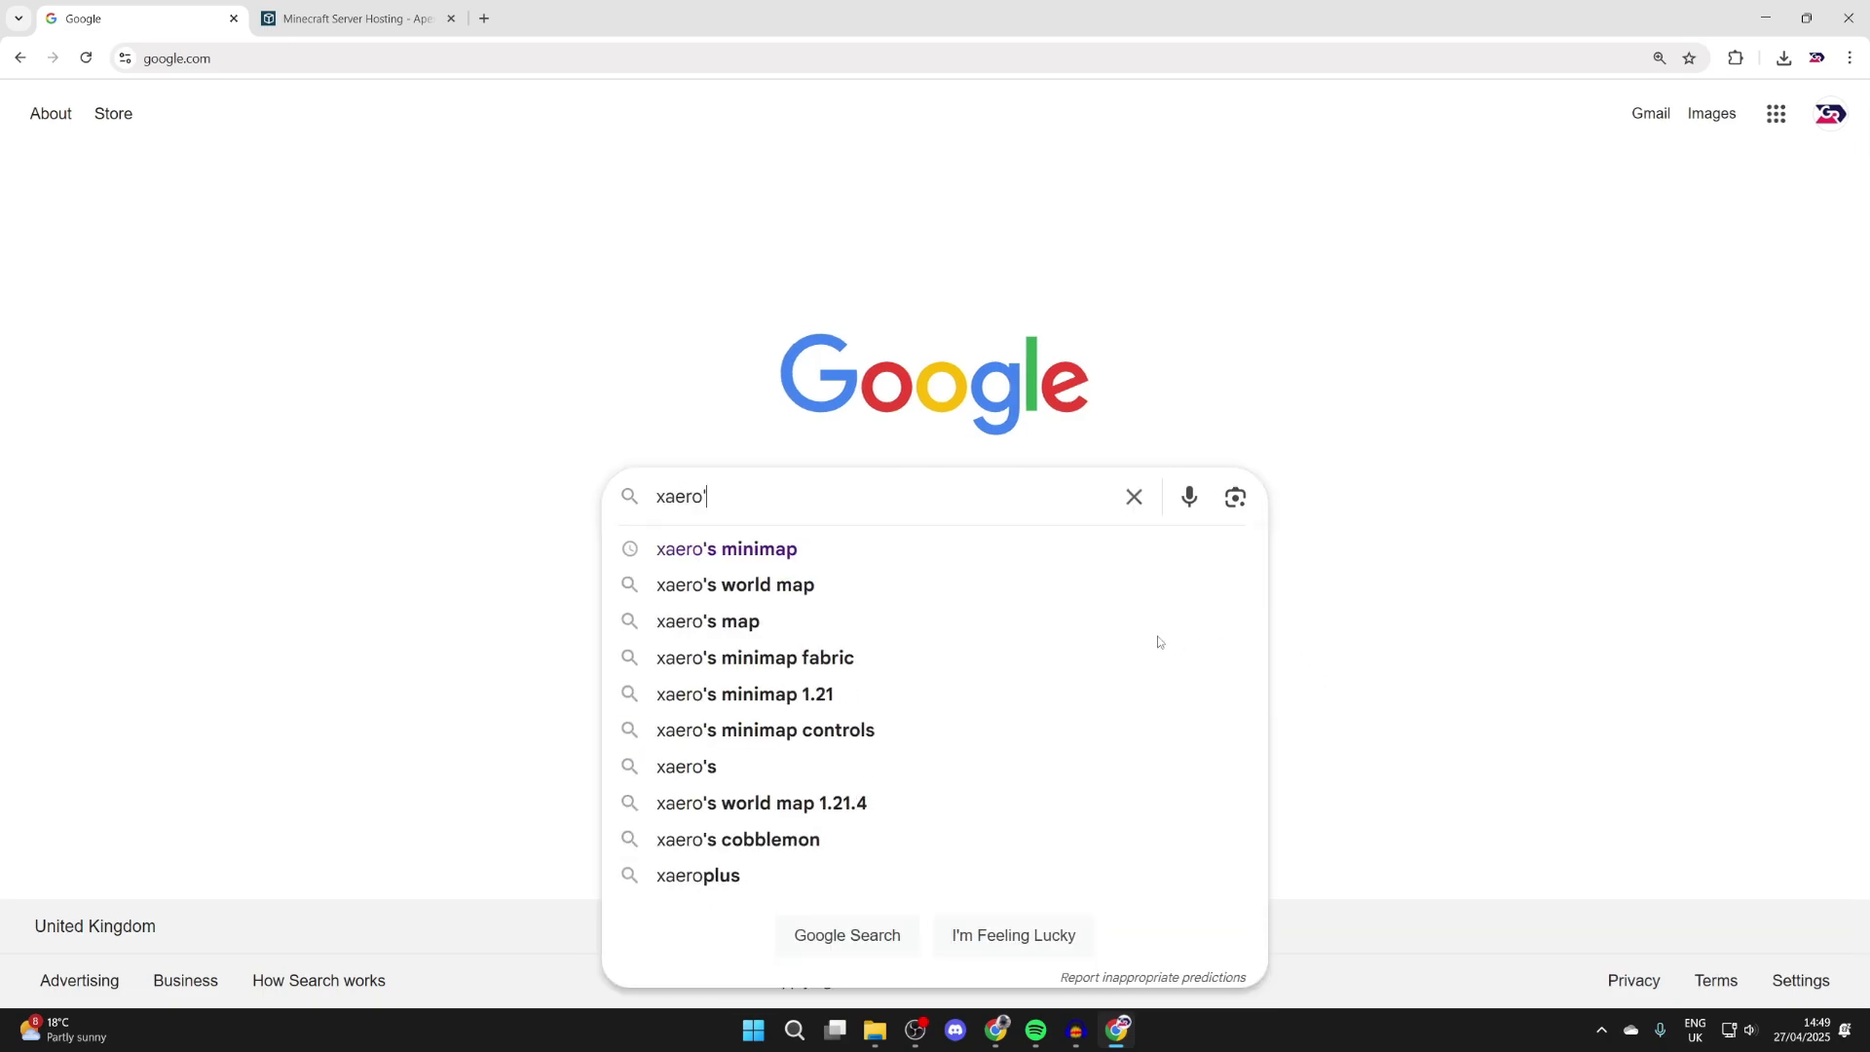
text(s minimap)
key(Return)
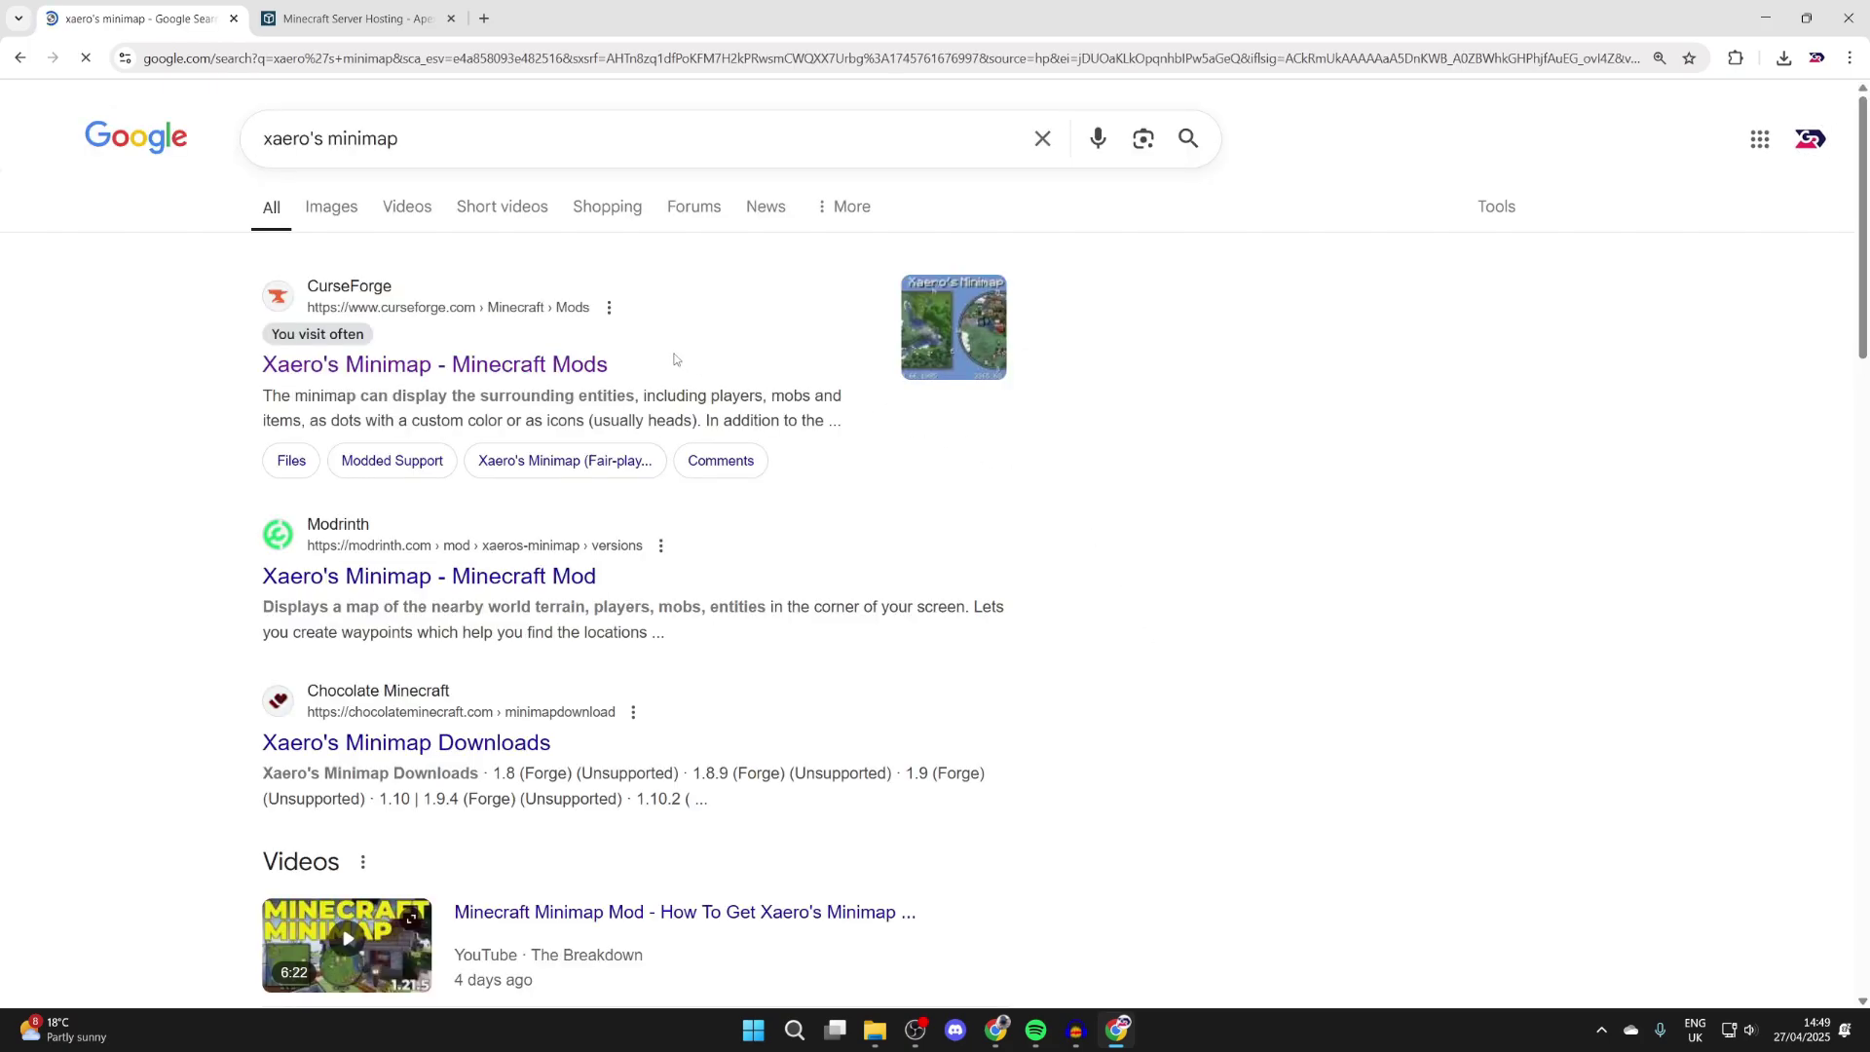
click(588, 363)
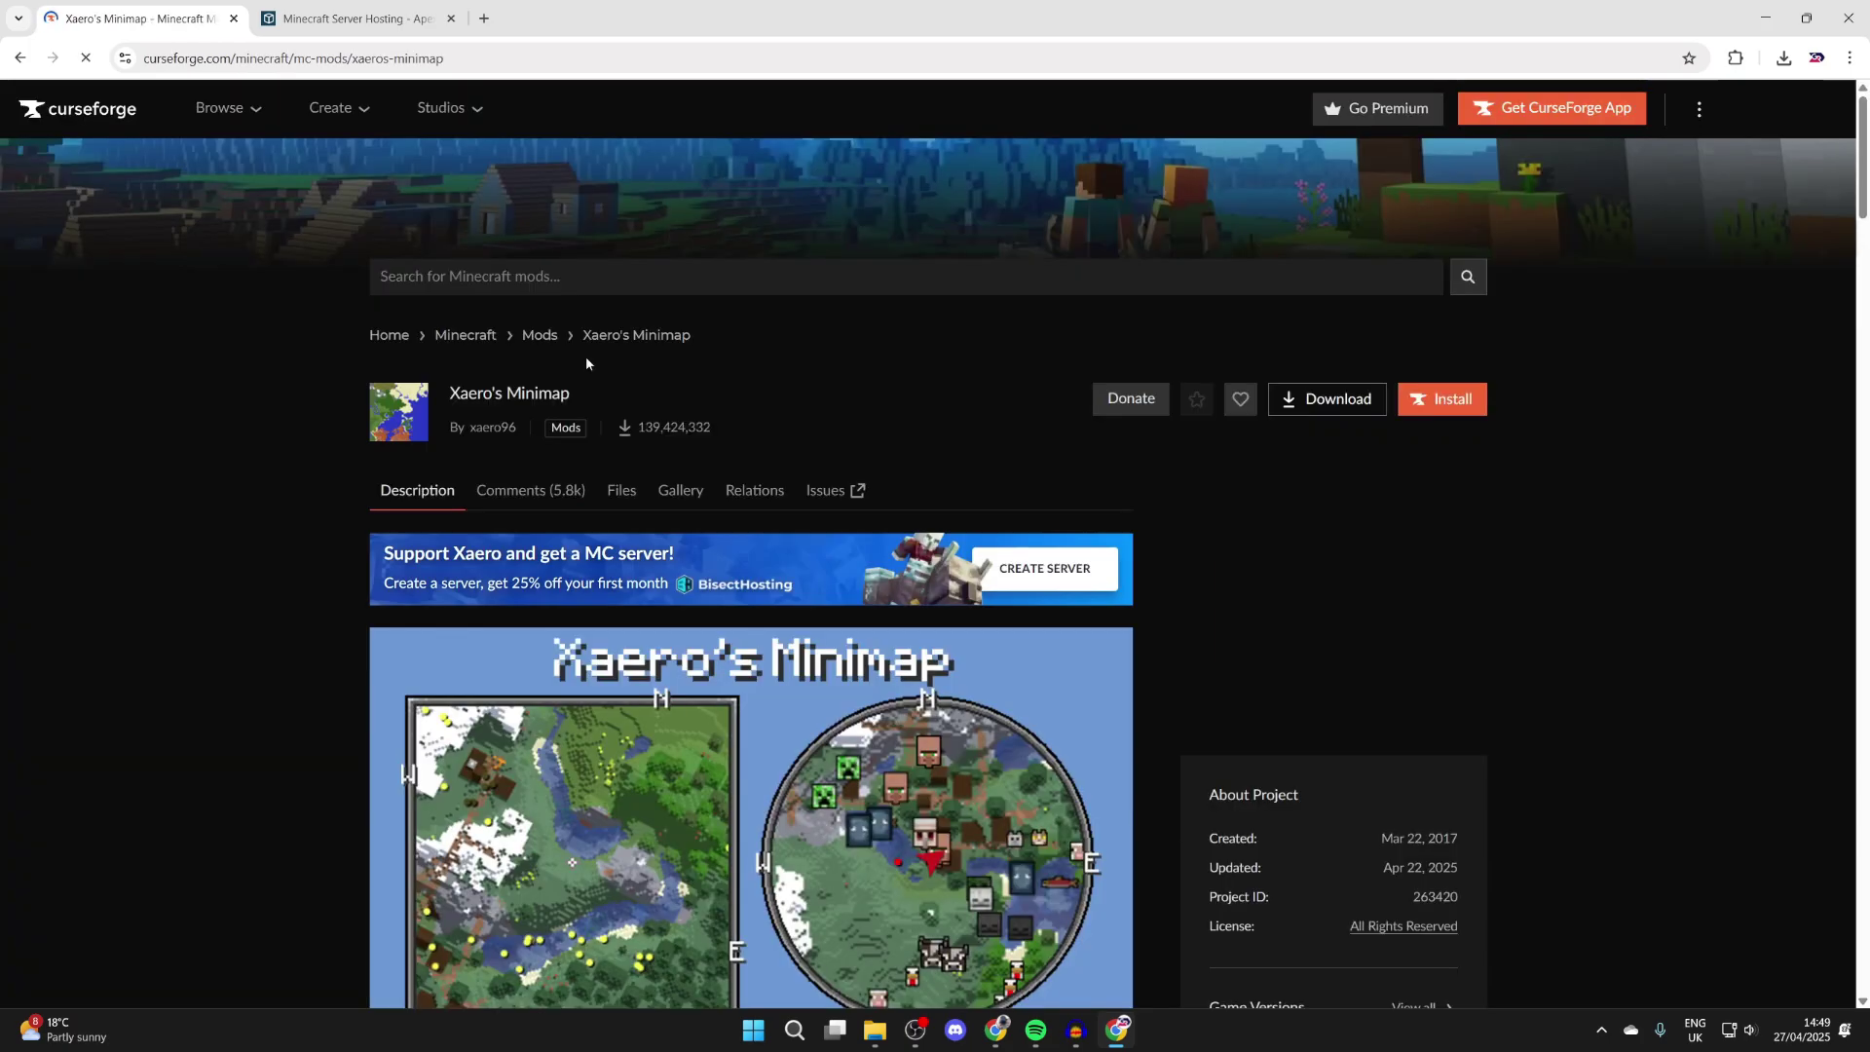
scroll(585, 361, down, 7)
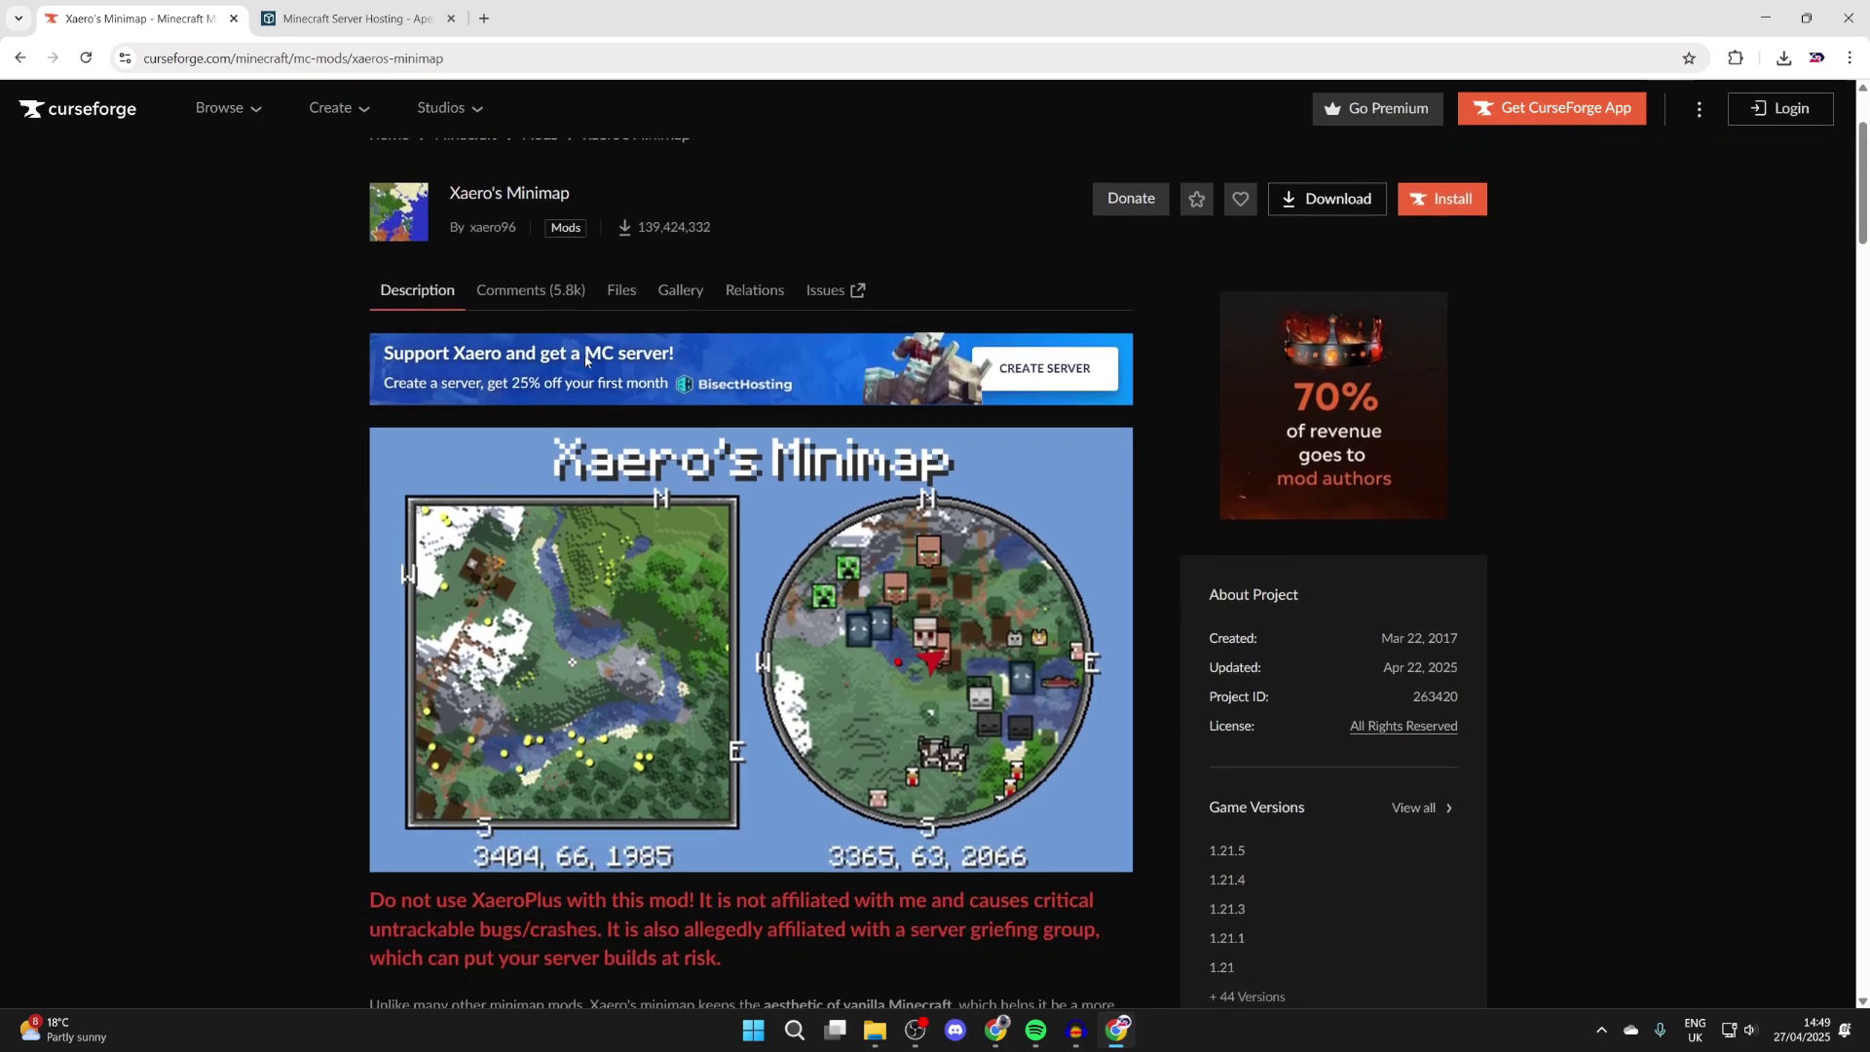
scroll(585, 361, up, 7)
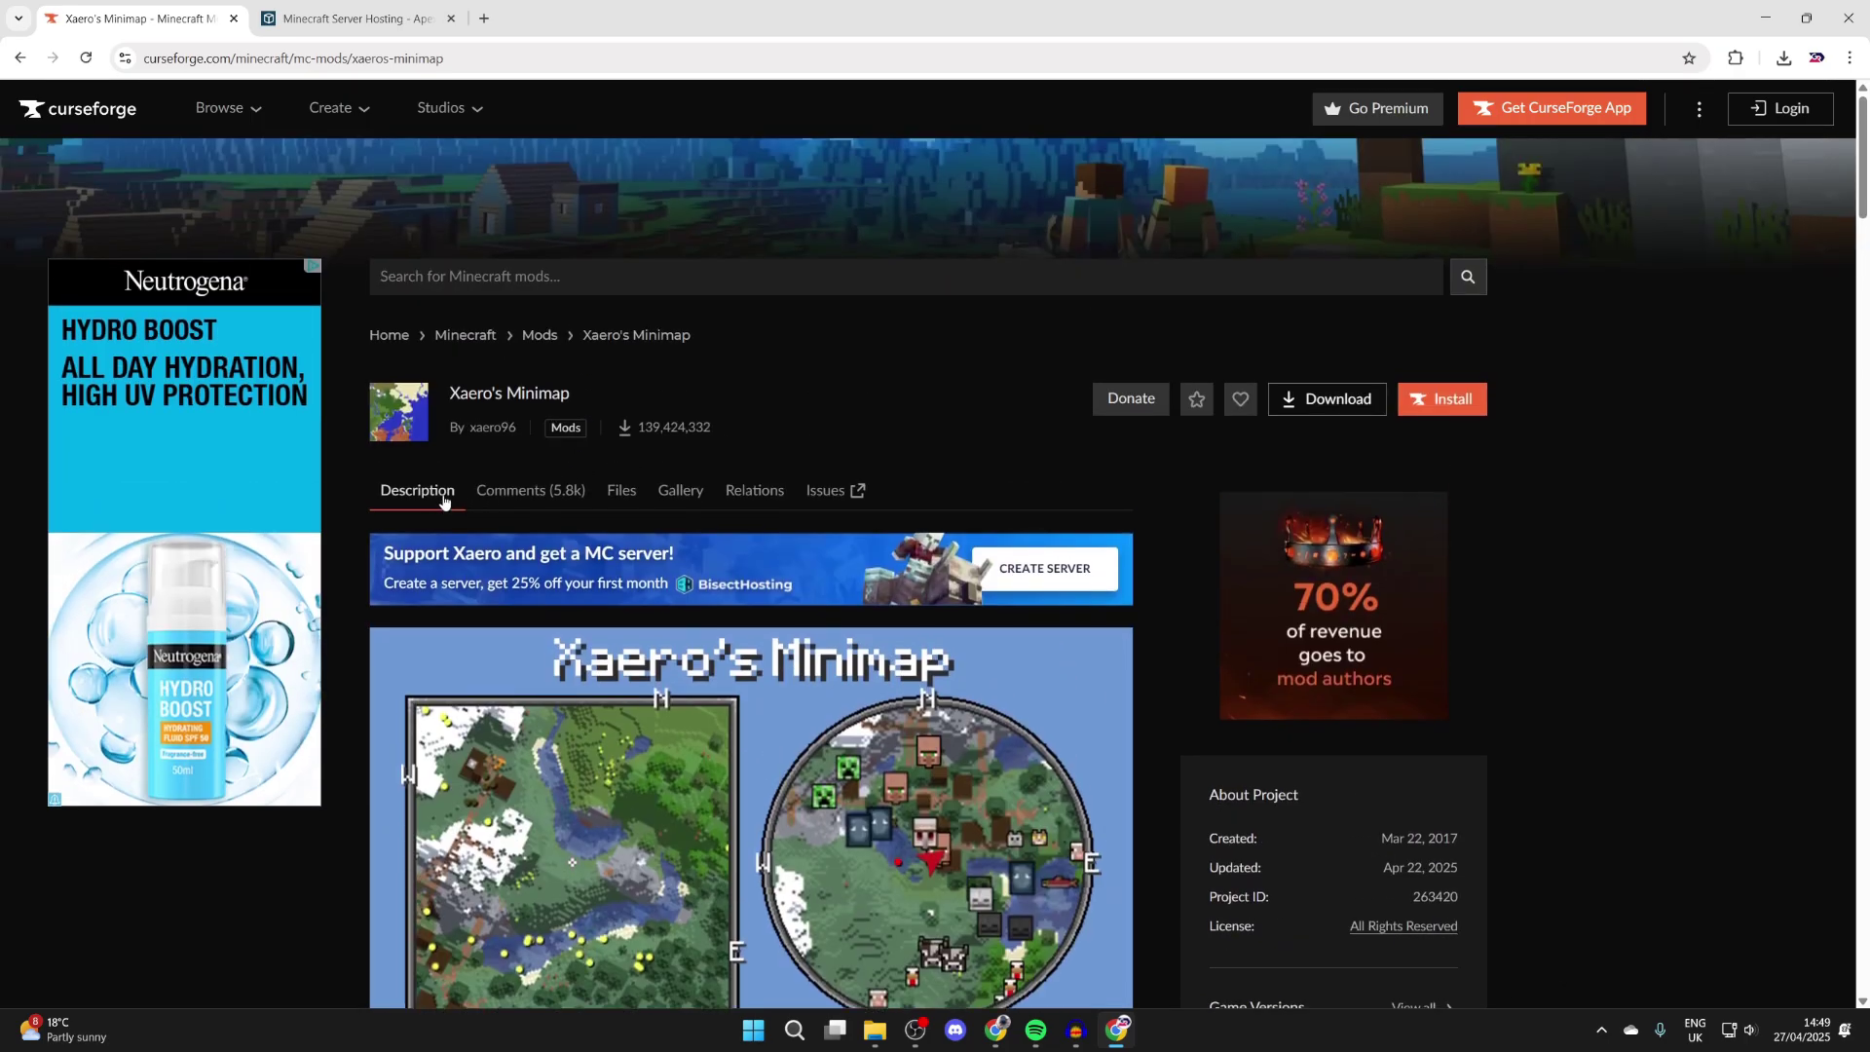
Download the v25.2.5 for Forge 1.21.5 file from the Xaero's Minimap file list
click(623, 491)
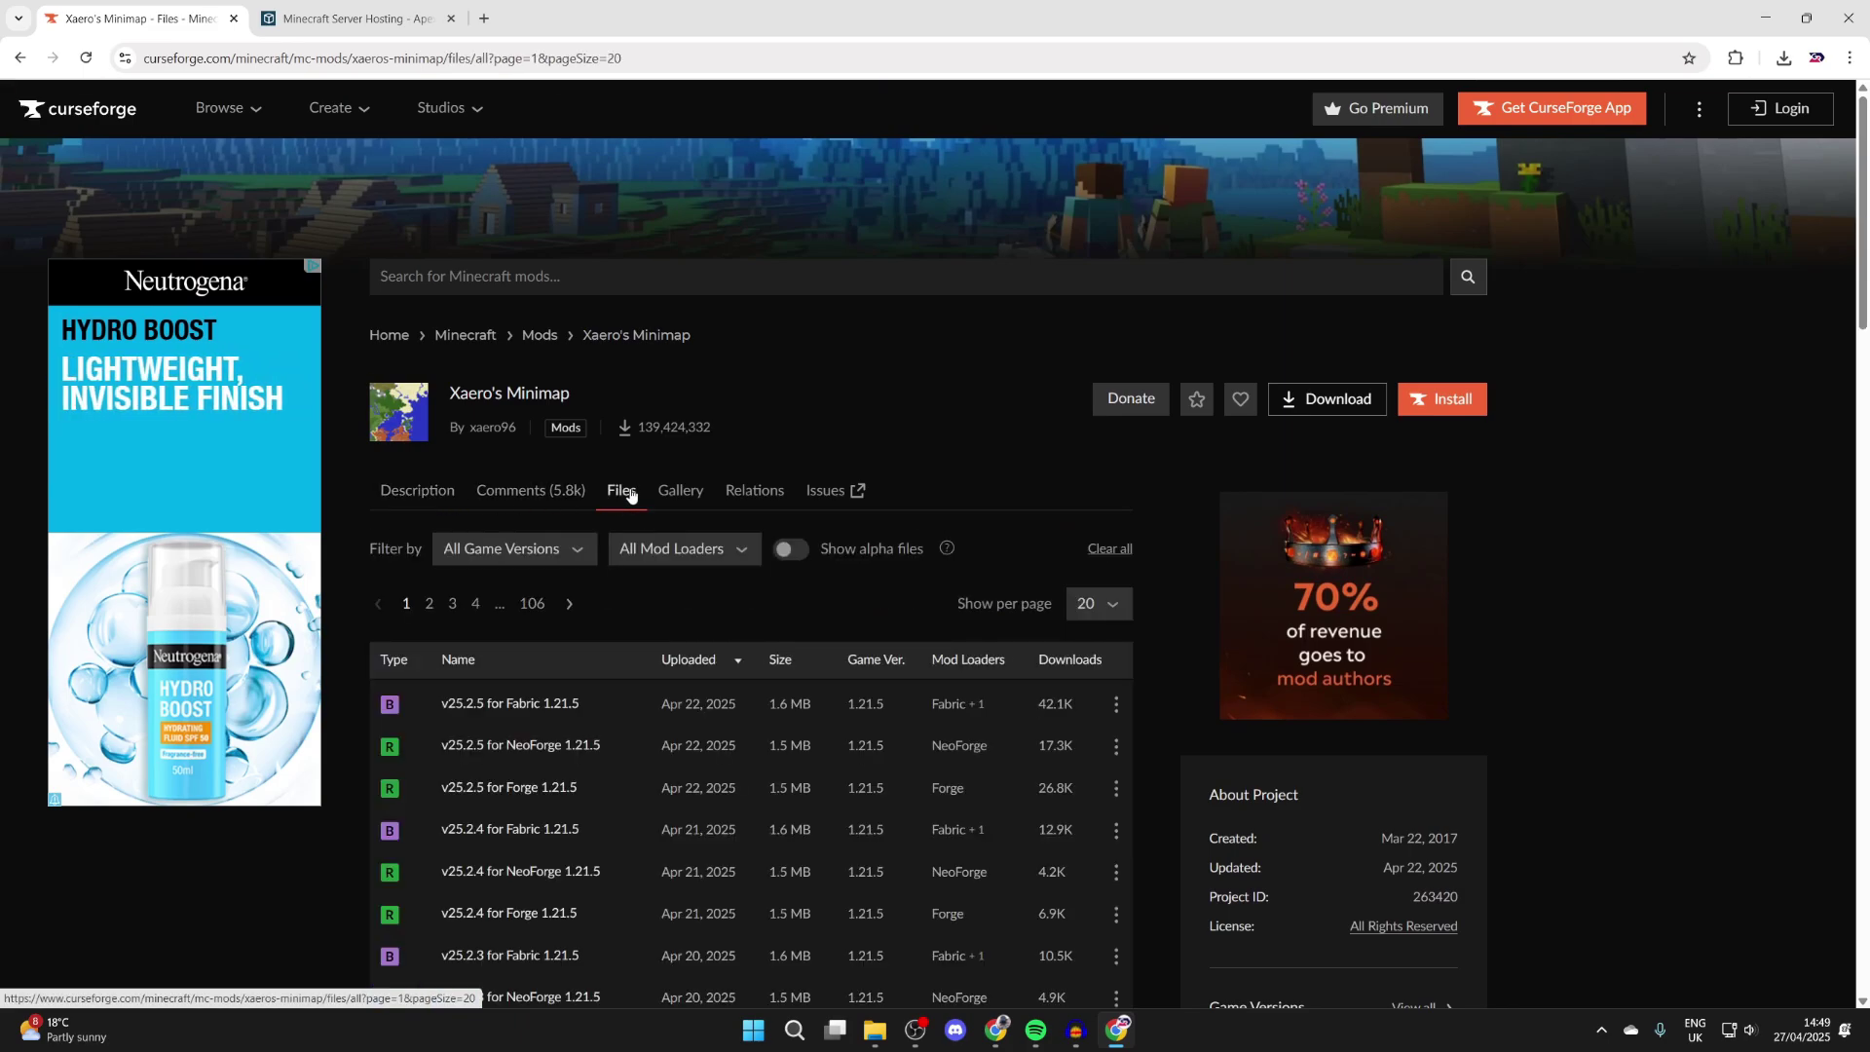
scroll(629, 491, down, 1)
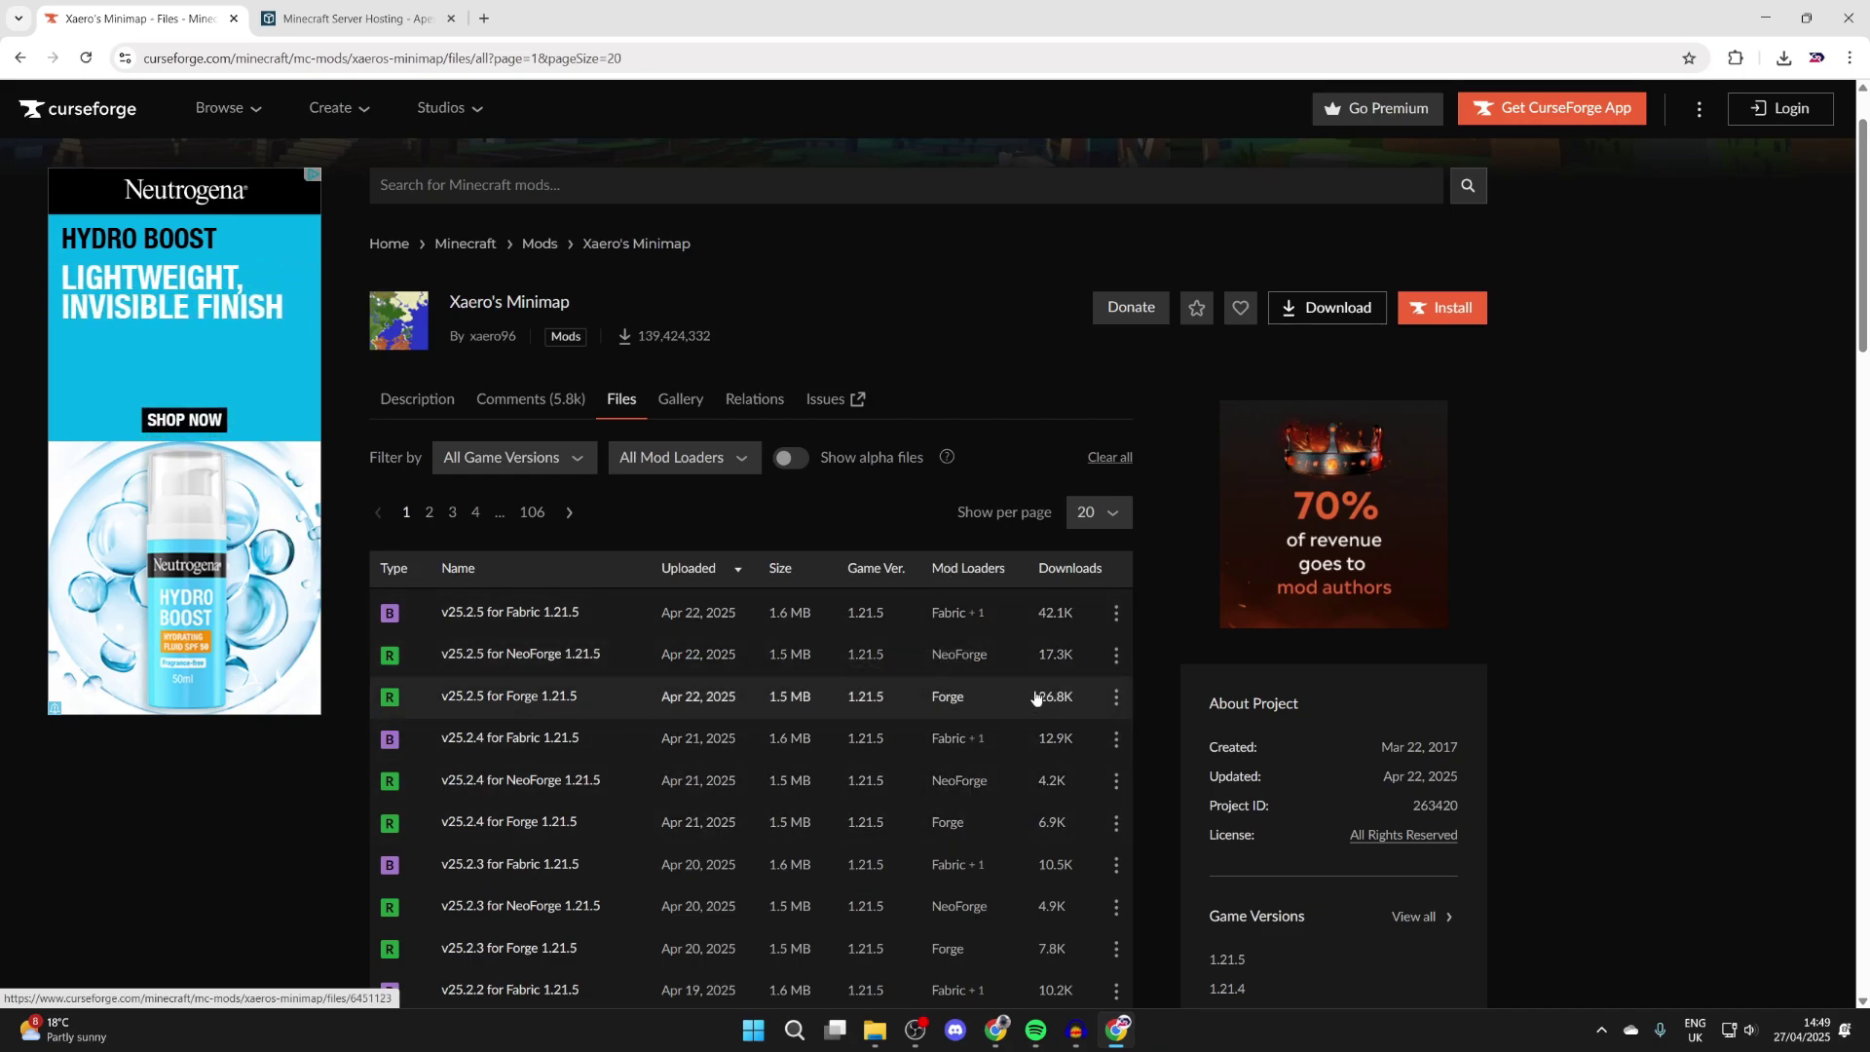
click(1116, 698)
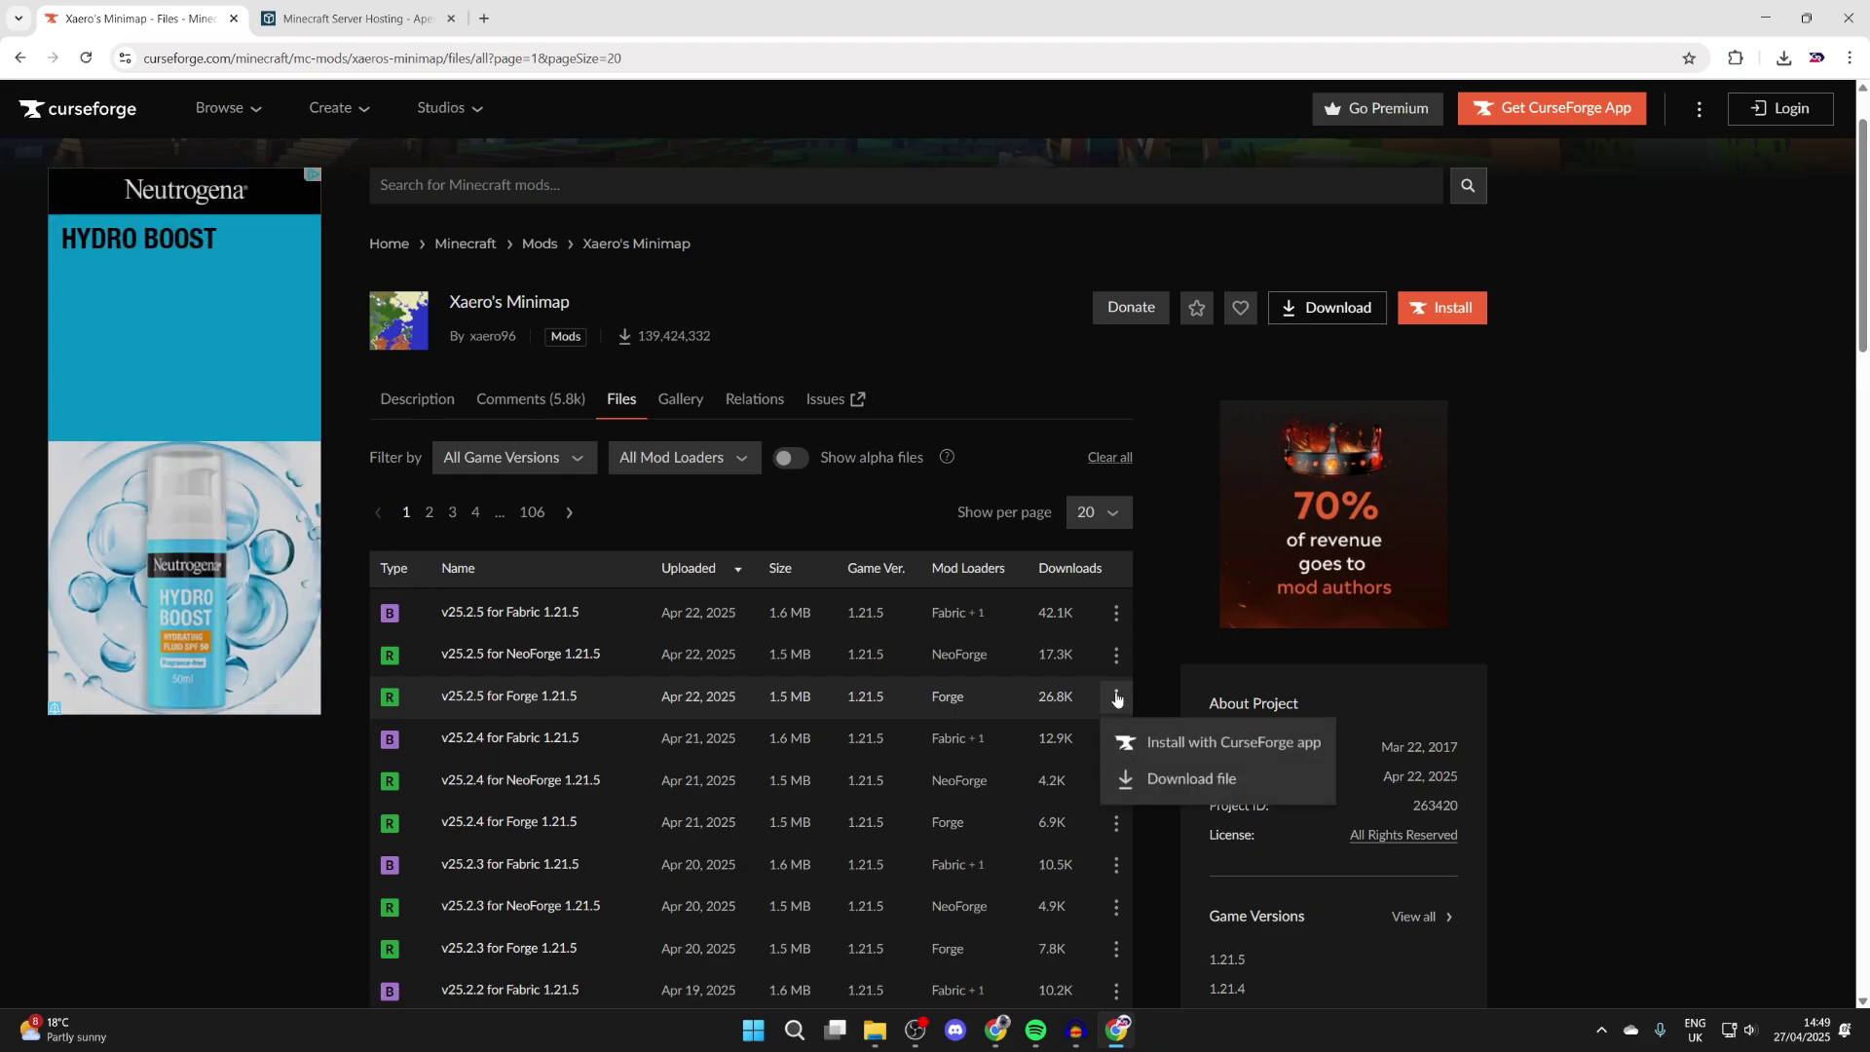
click(1149, 776)
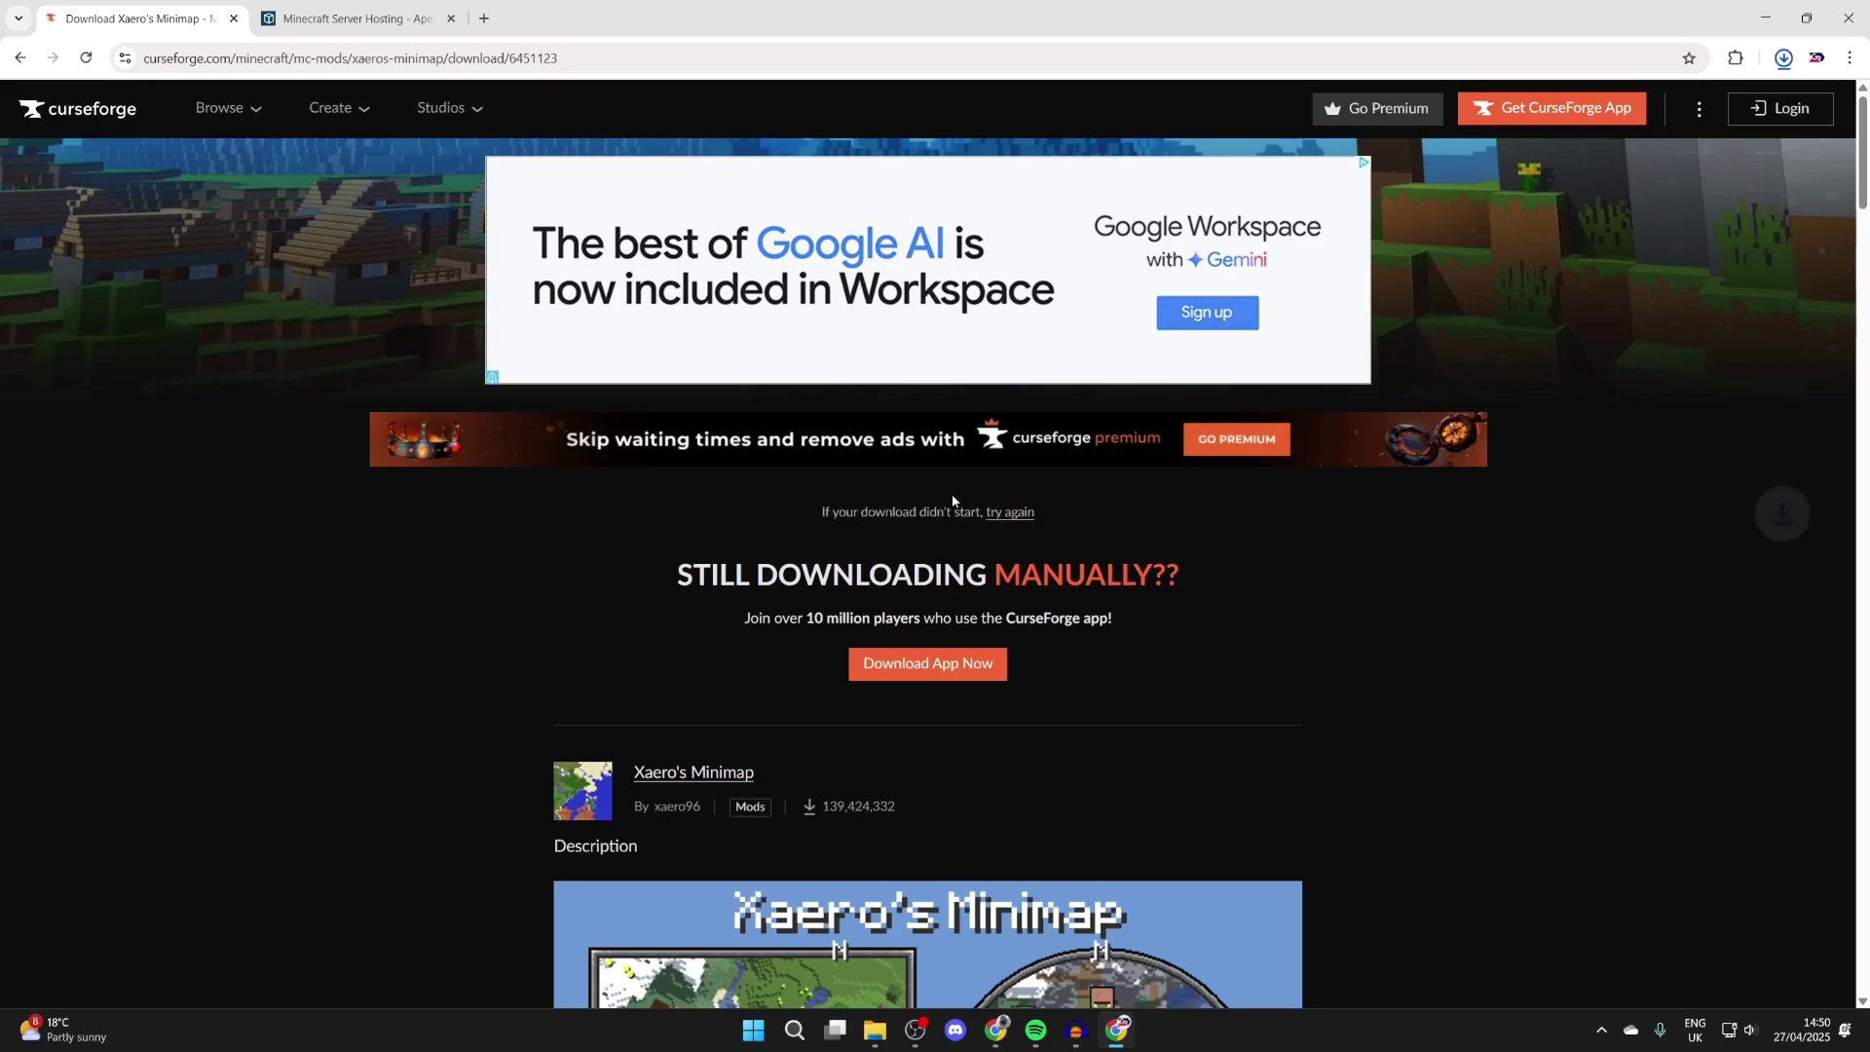
Return to the Google results, search for "forge minecraft" and open the Forge Files downloads page for 1.21.5
click(19, 60)
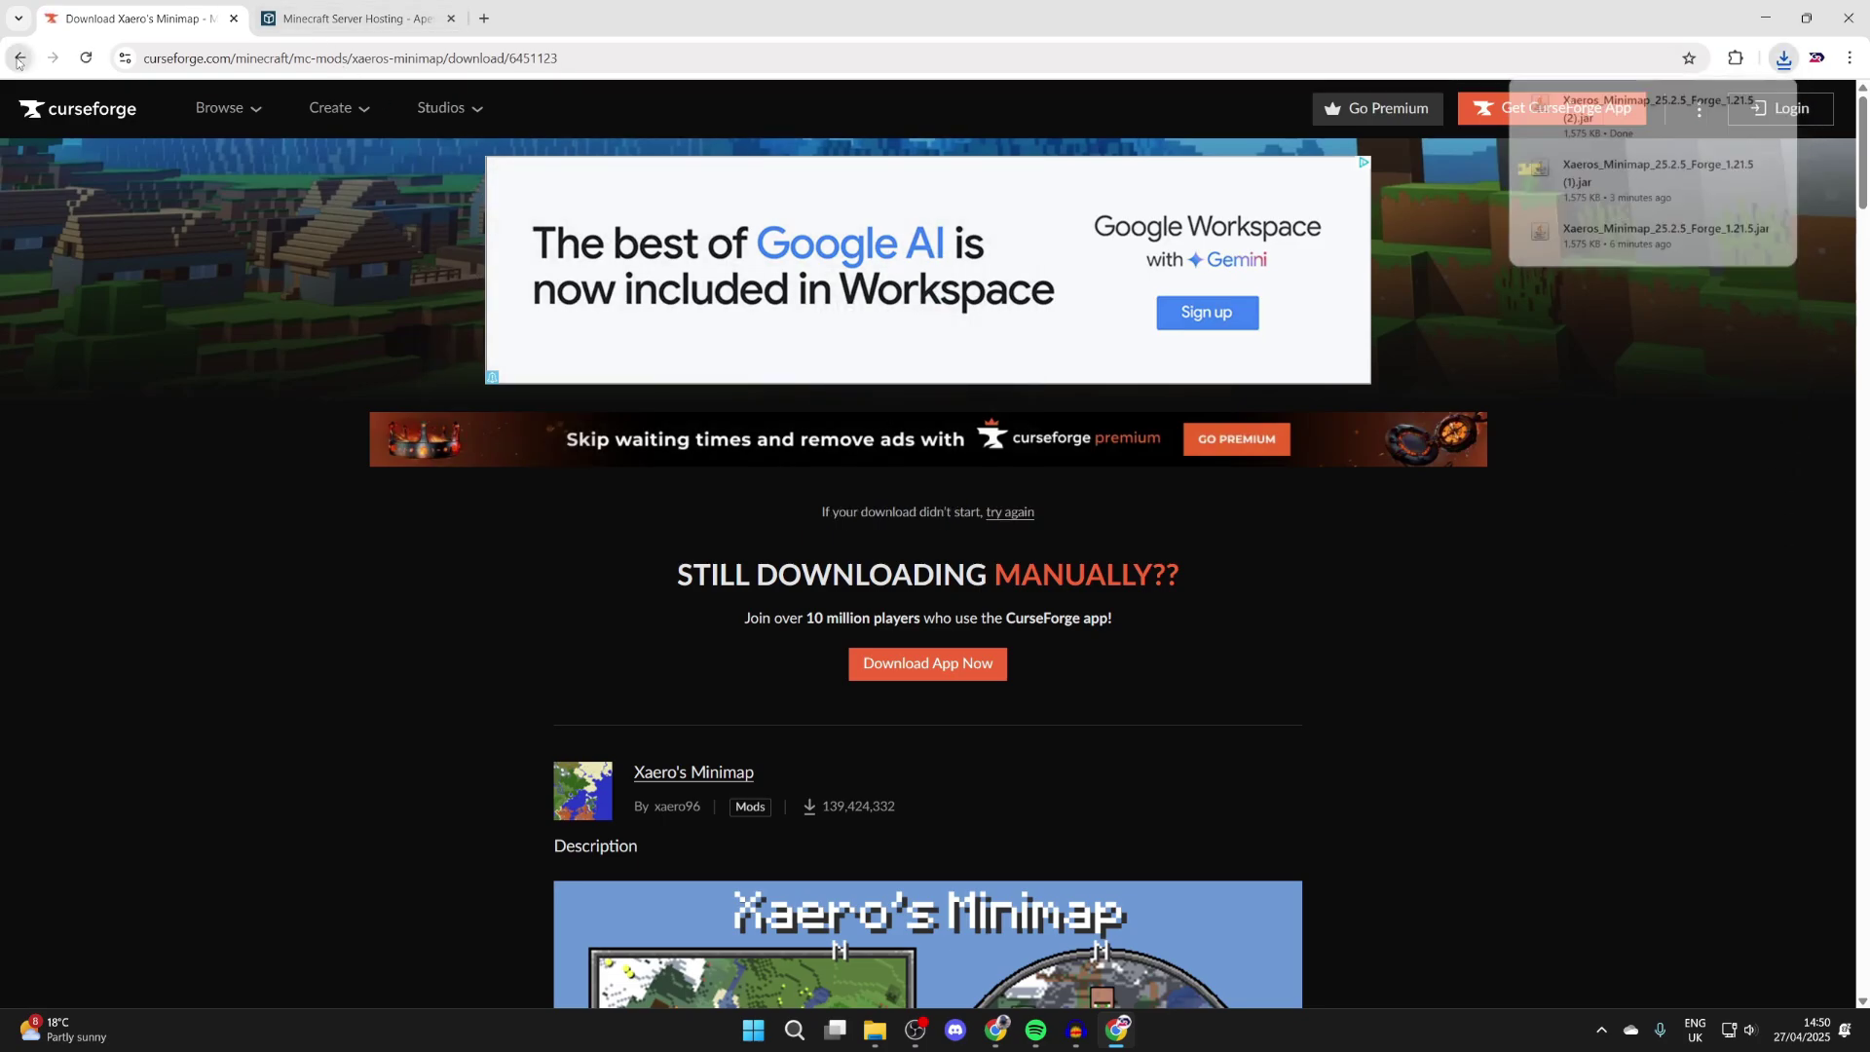
click(19, 59)
click(18, 59)
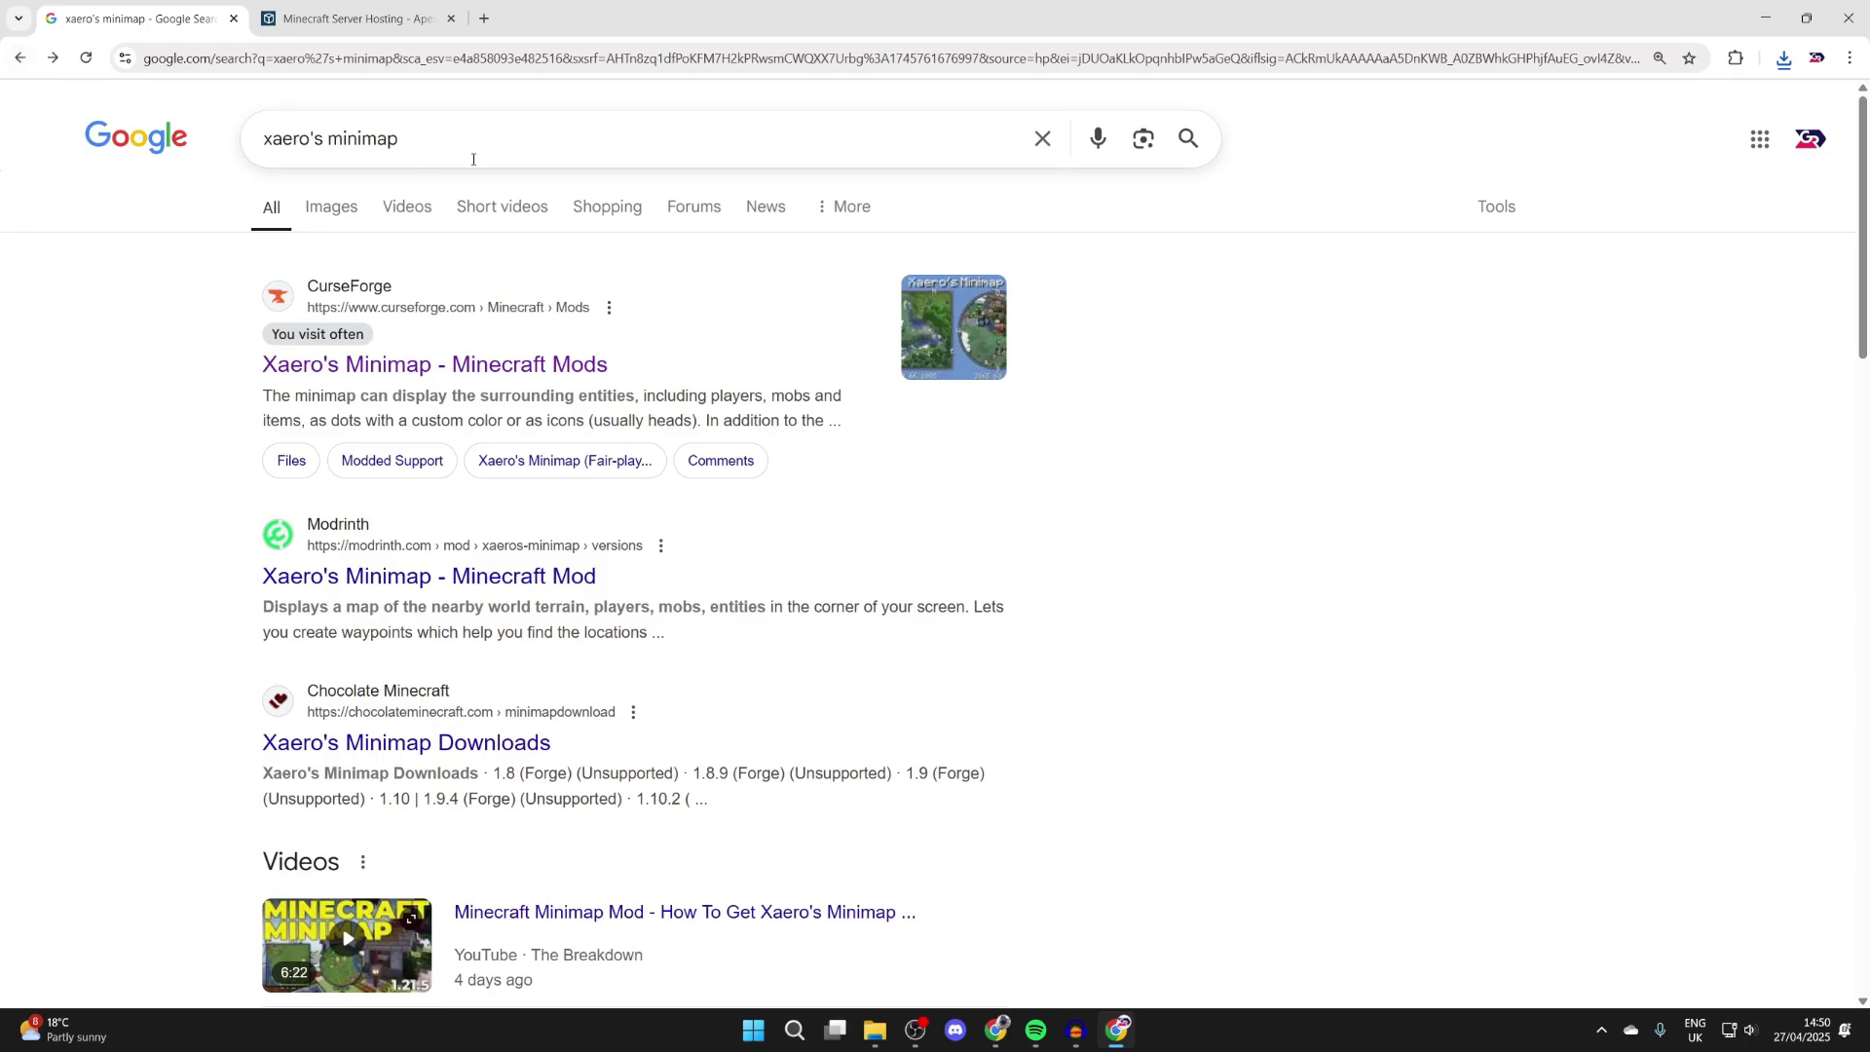
triple_click(510, 125)
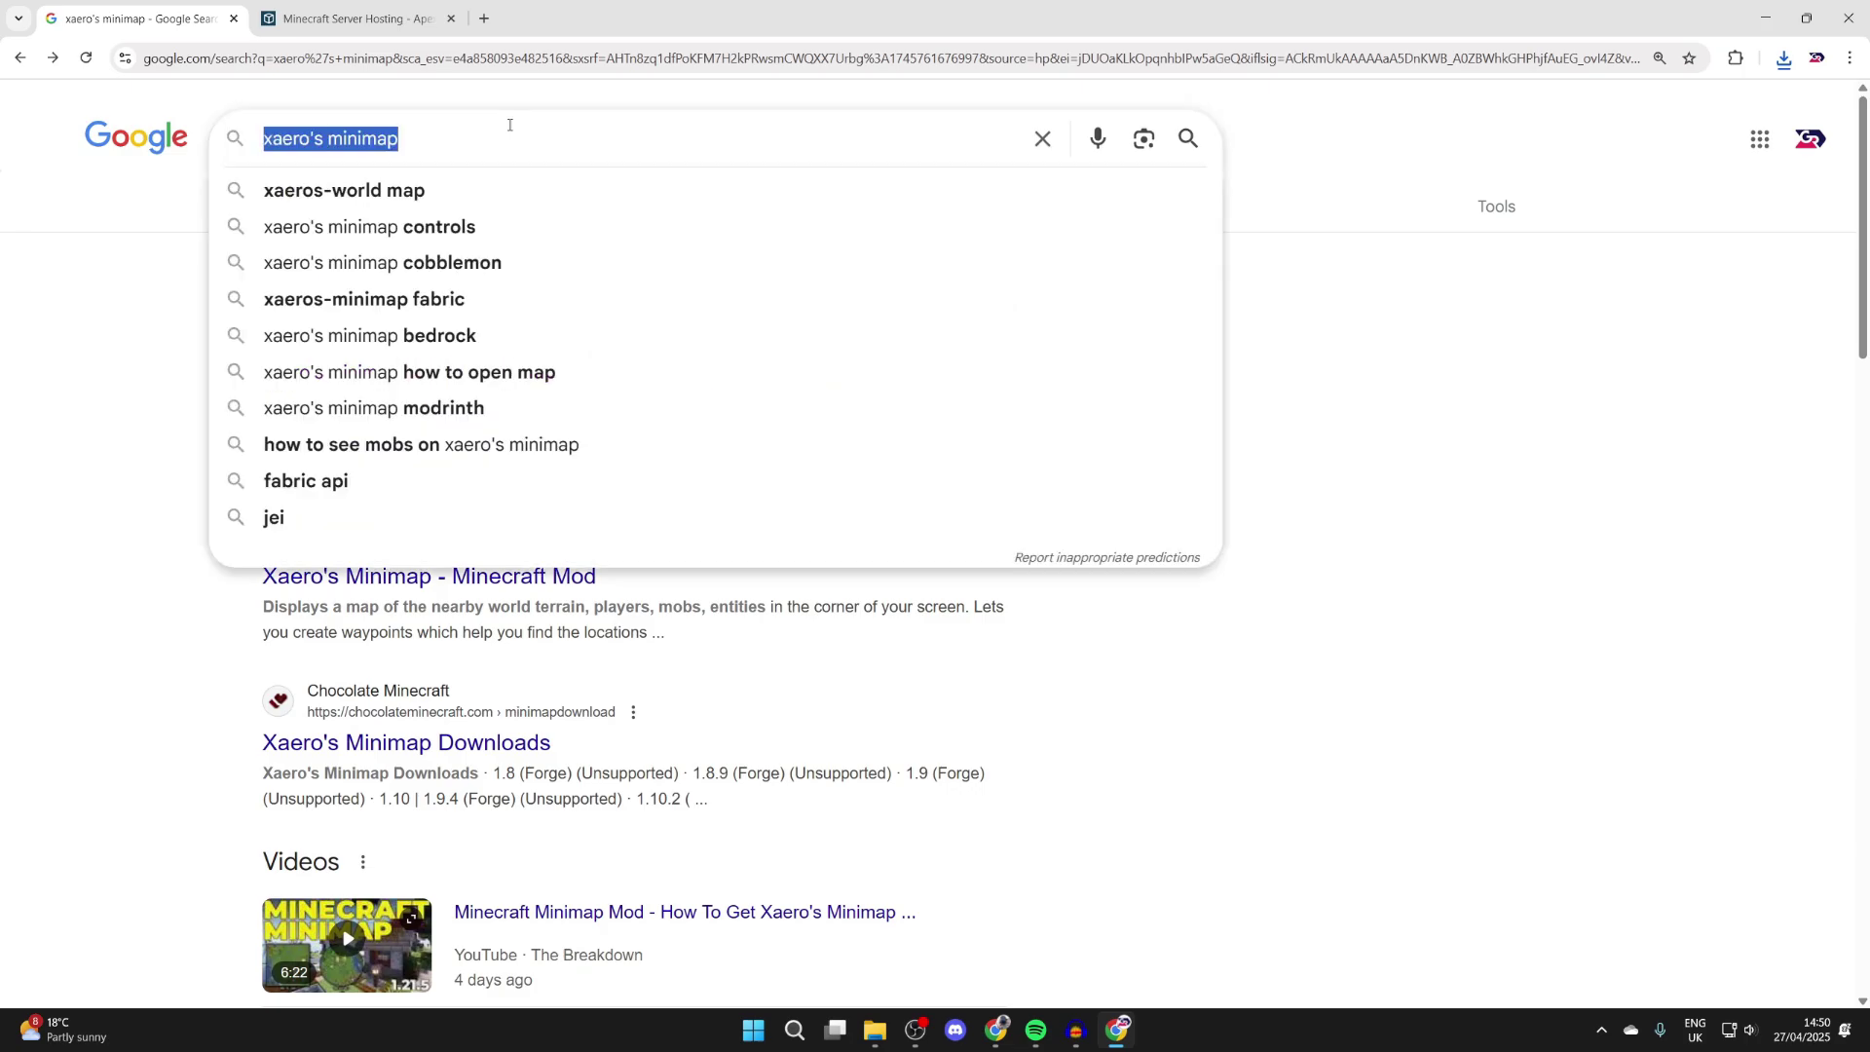
text(forge )
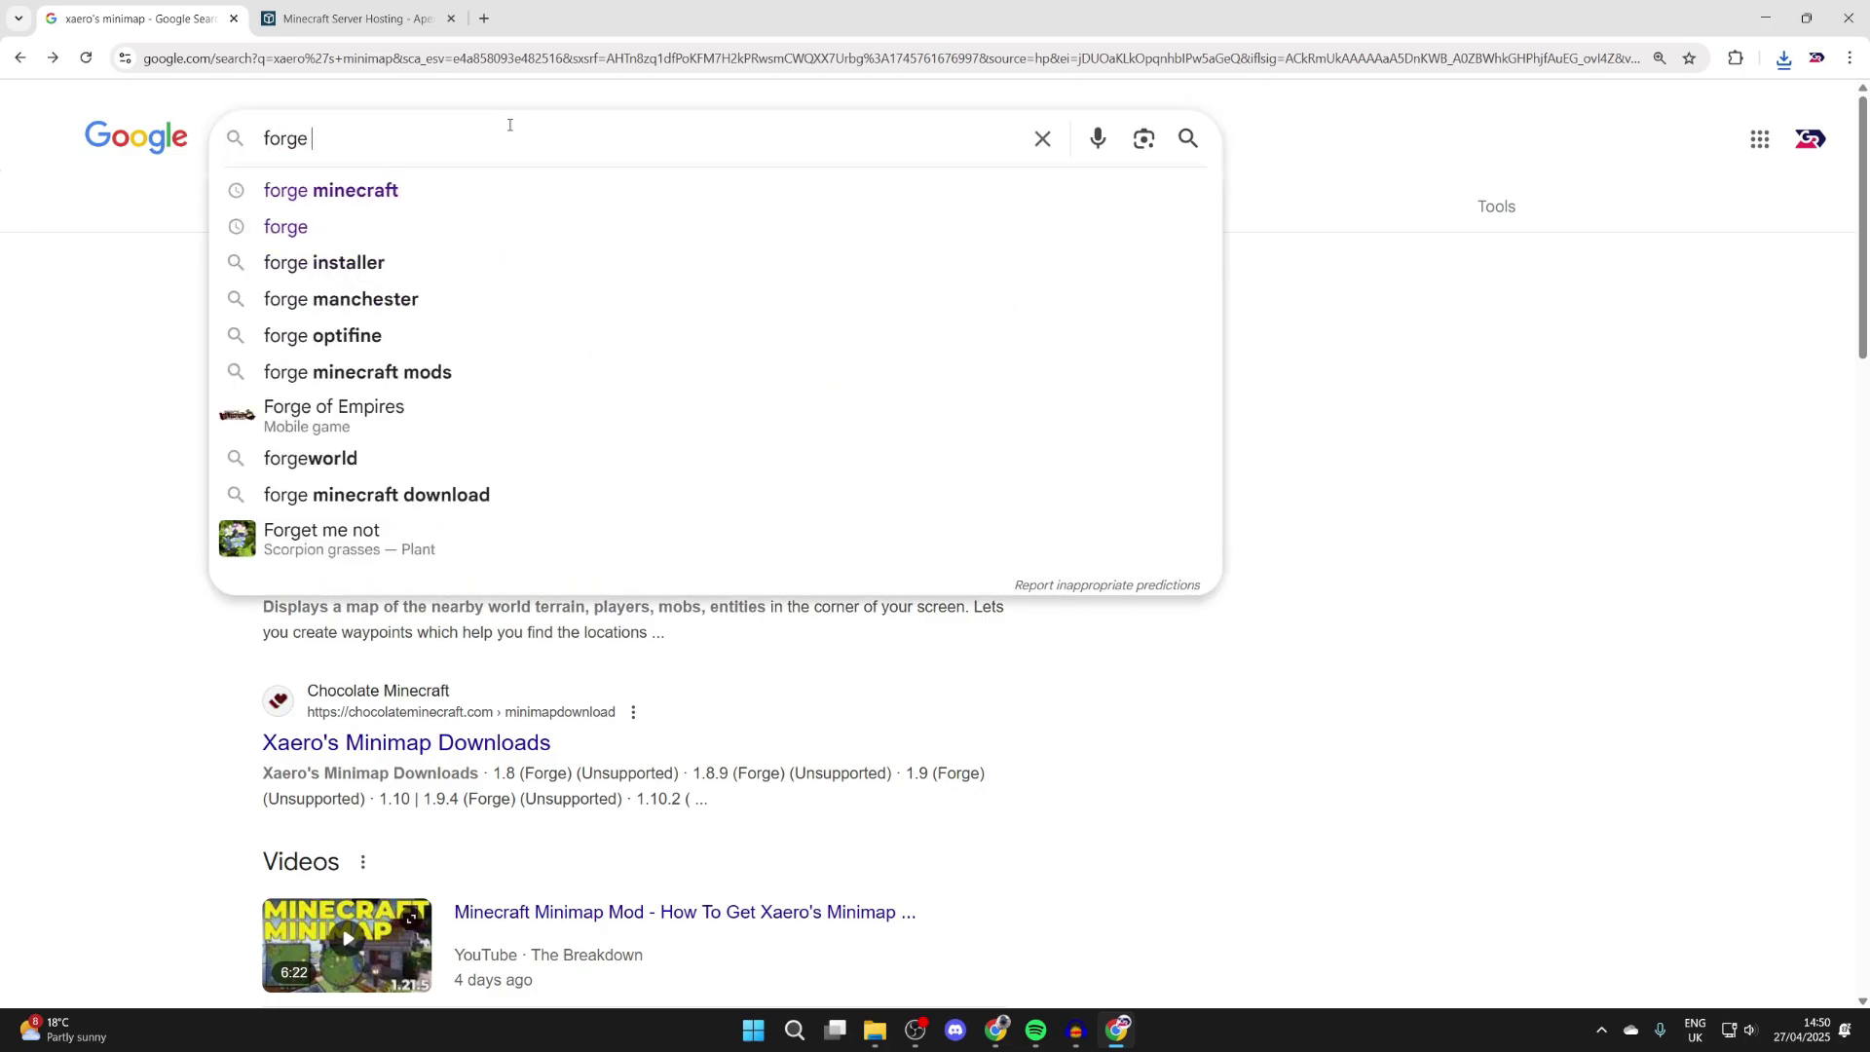
text(minecraft)
key(Return)
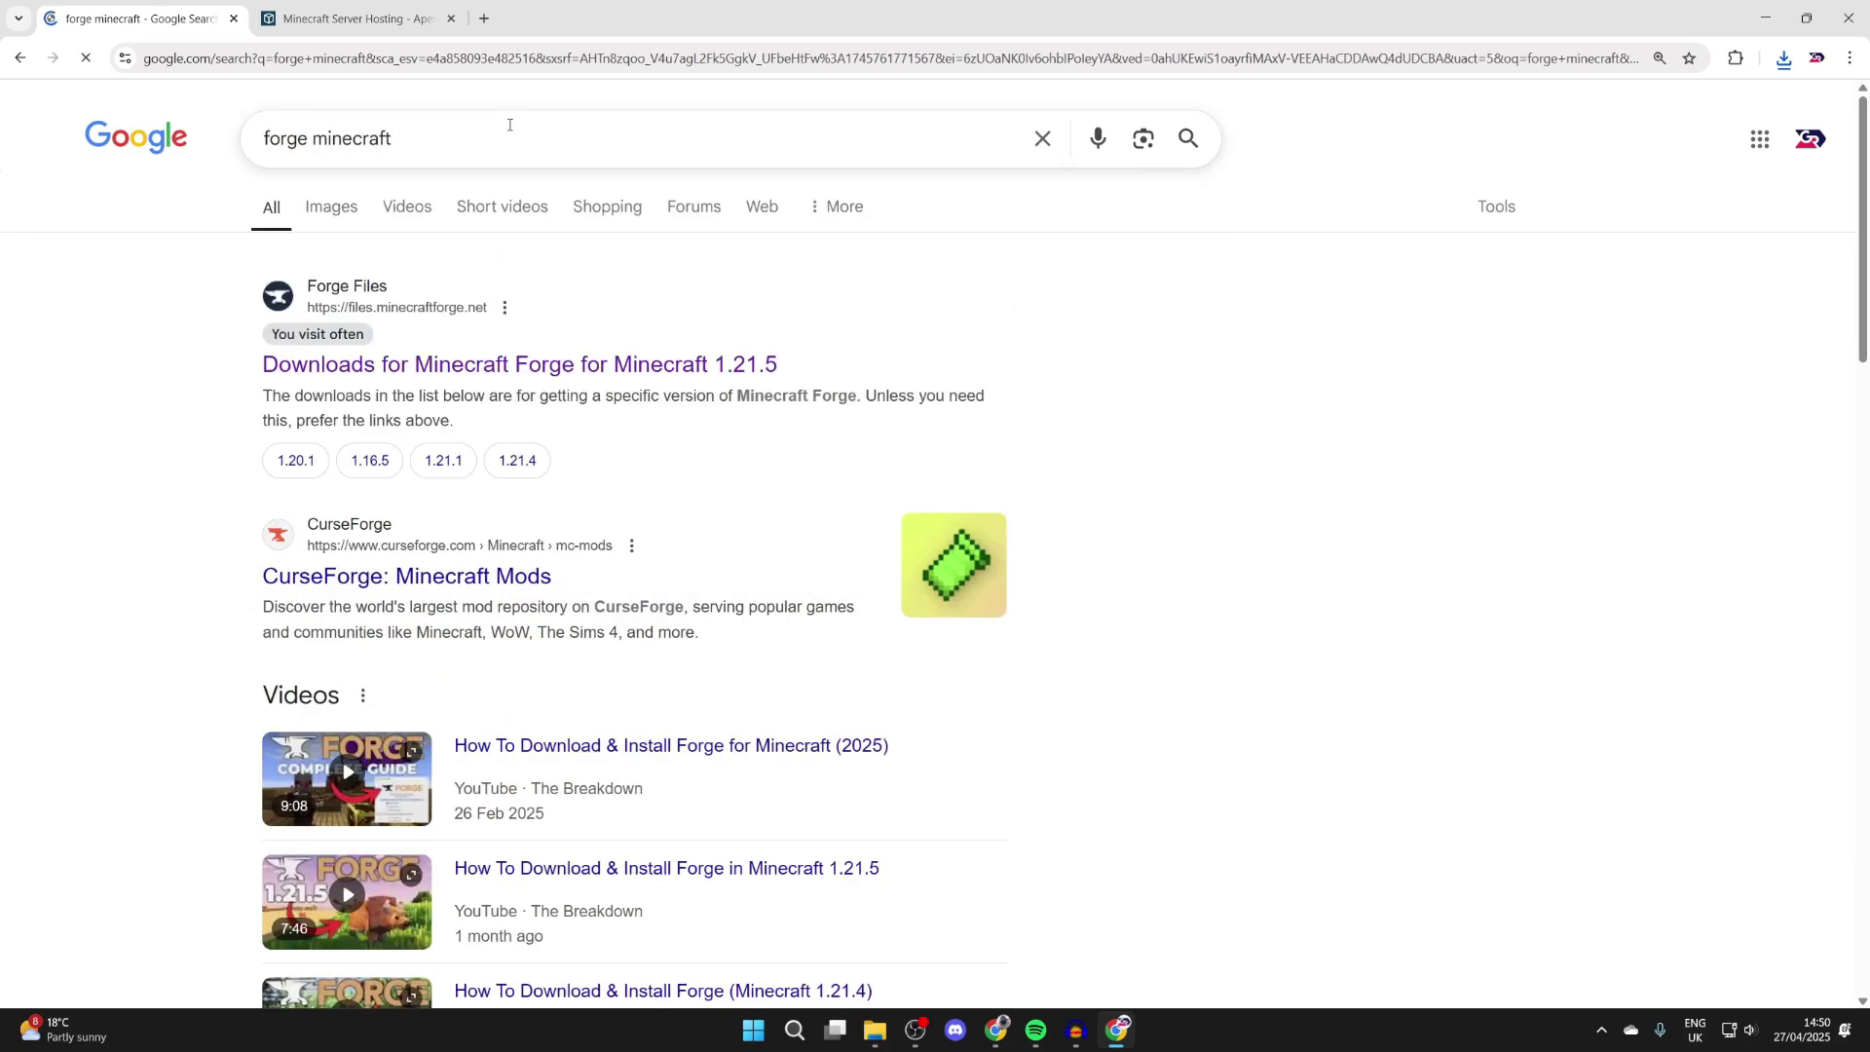
click(527, 358)
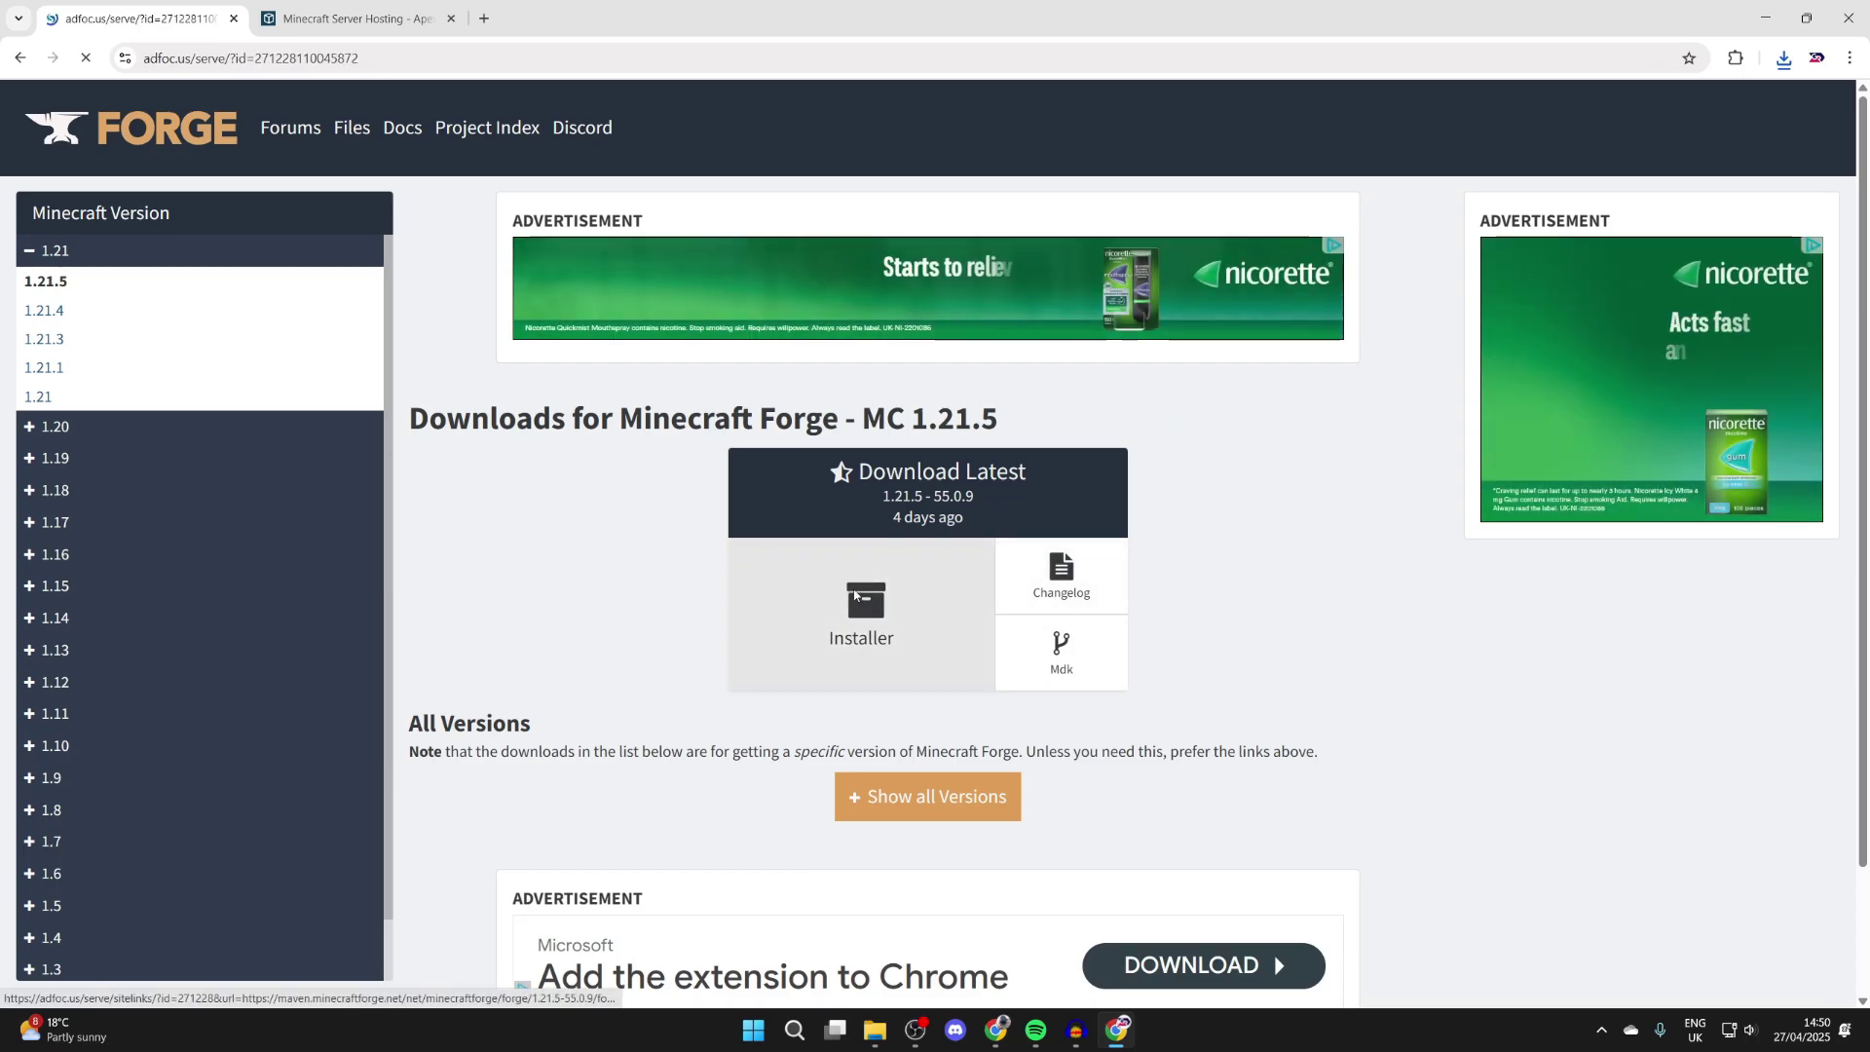
Download the latest Forge installer for Minecraft 1.21.5, version 55.0.9, skip the ad page and close its tab
click(854, 595)
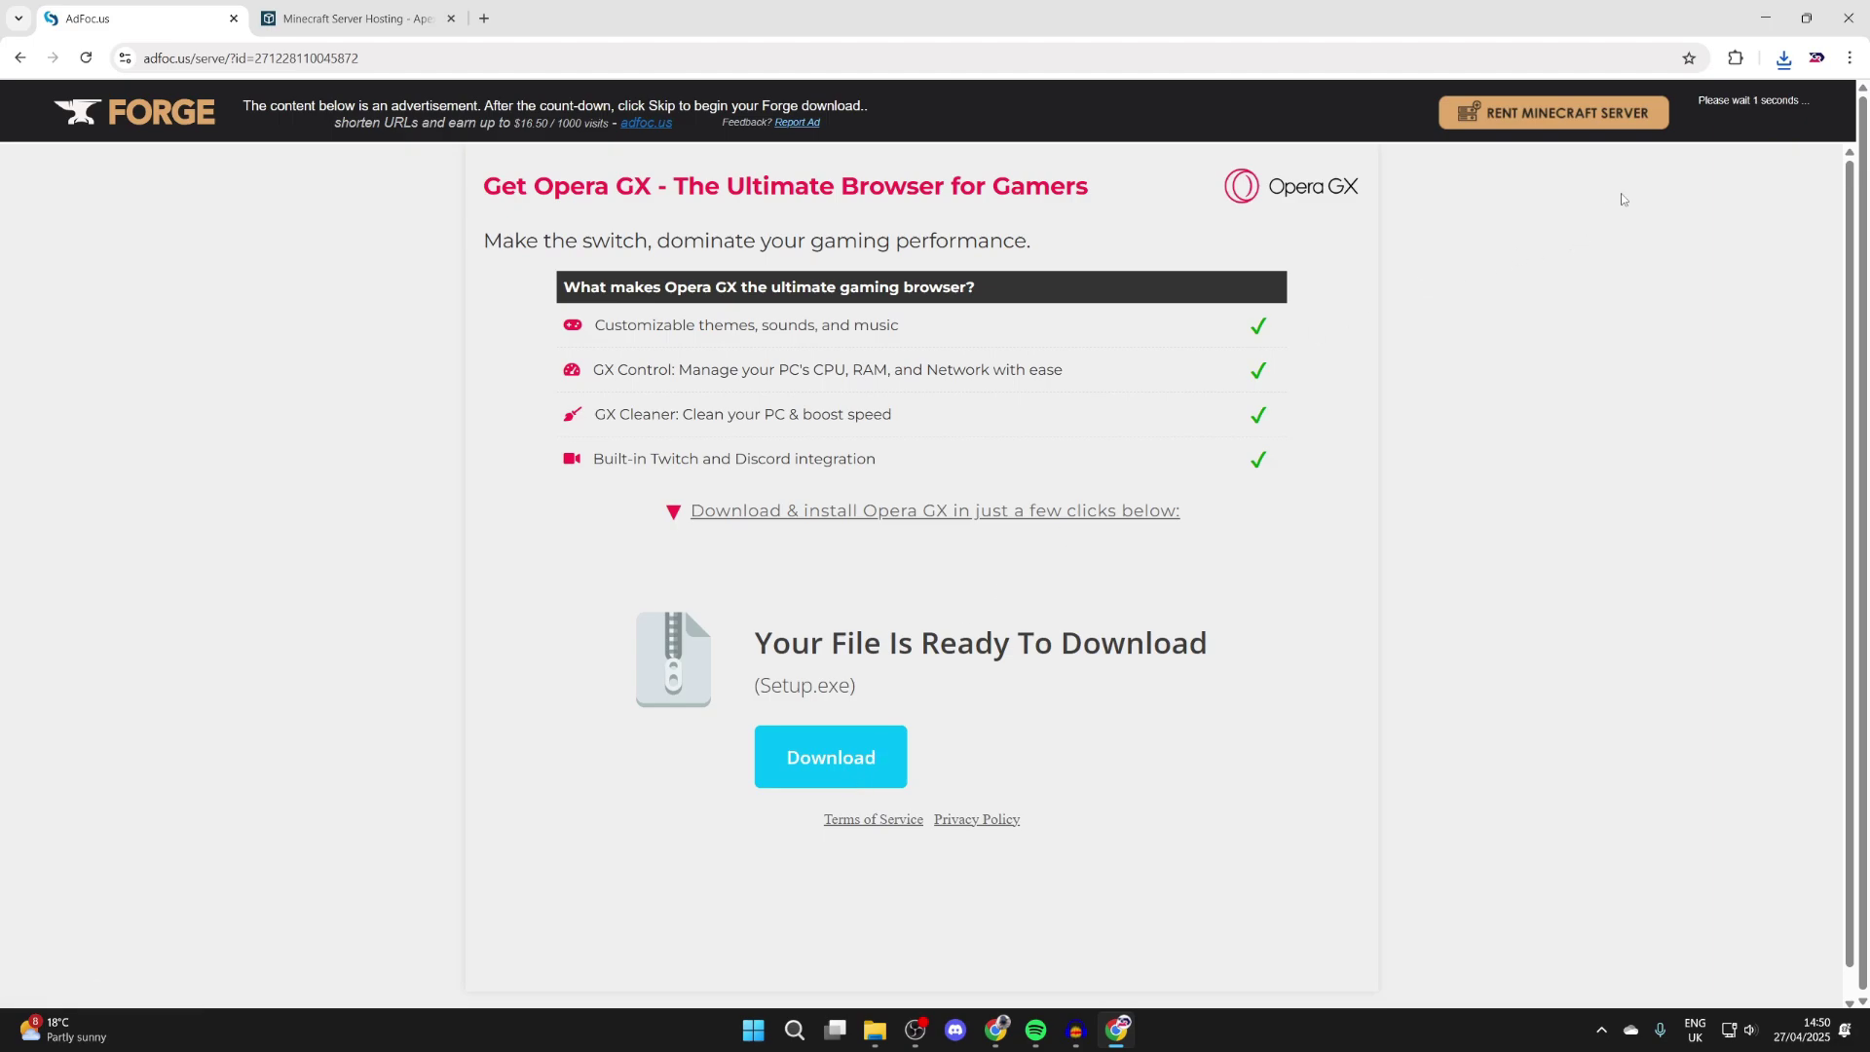
click(1752, 114)
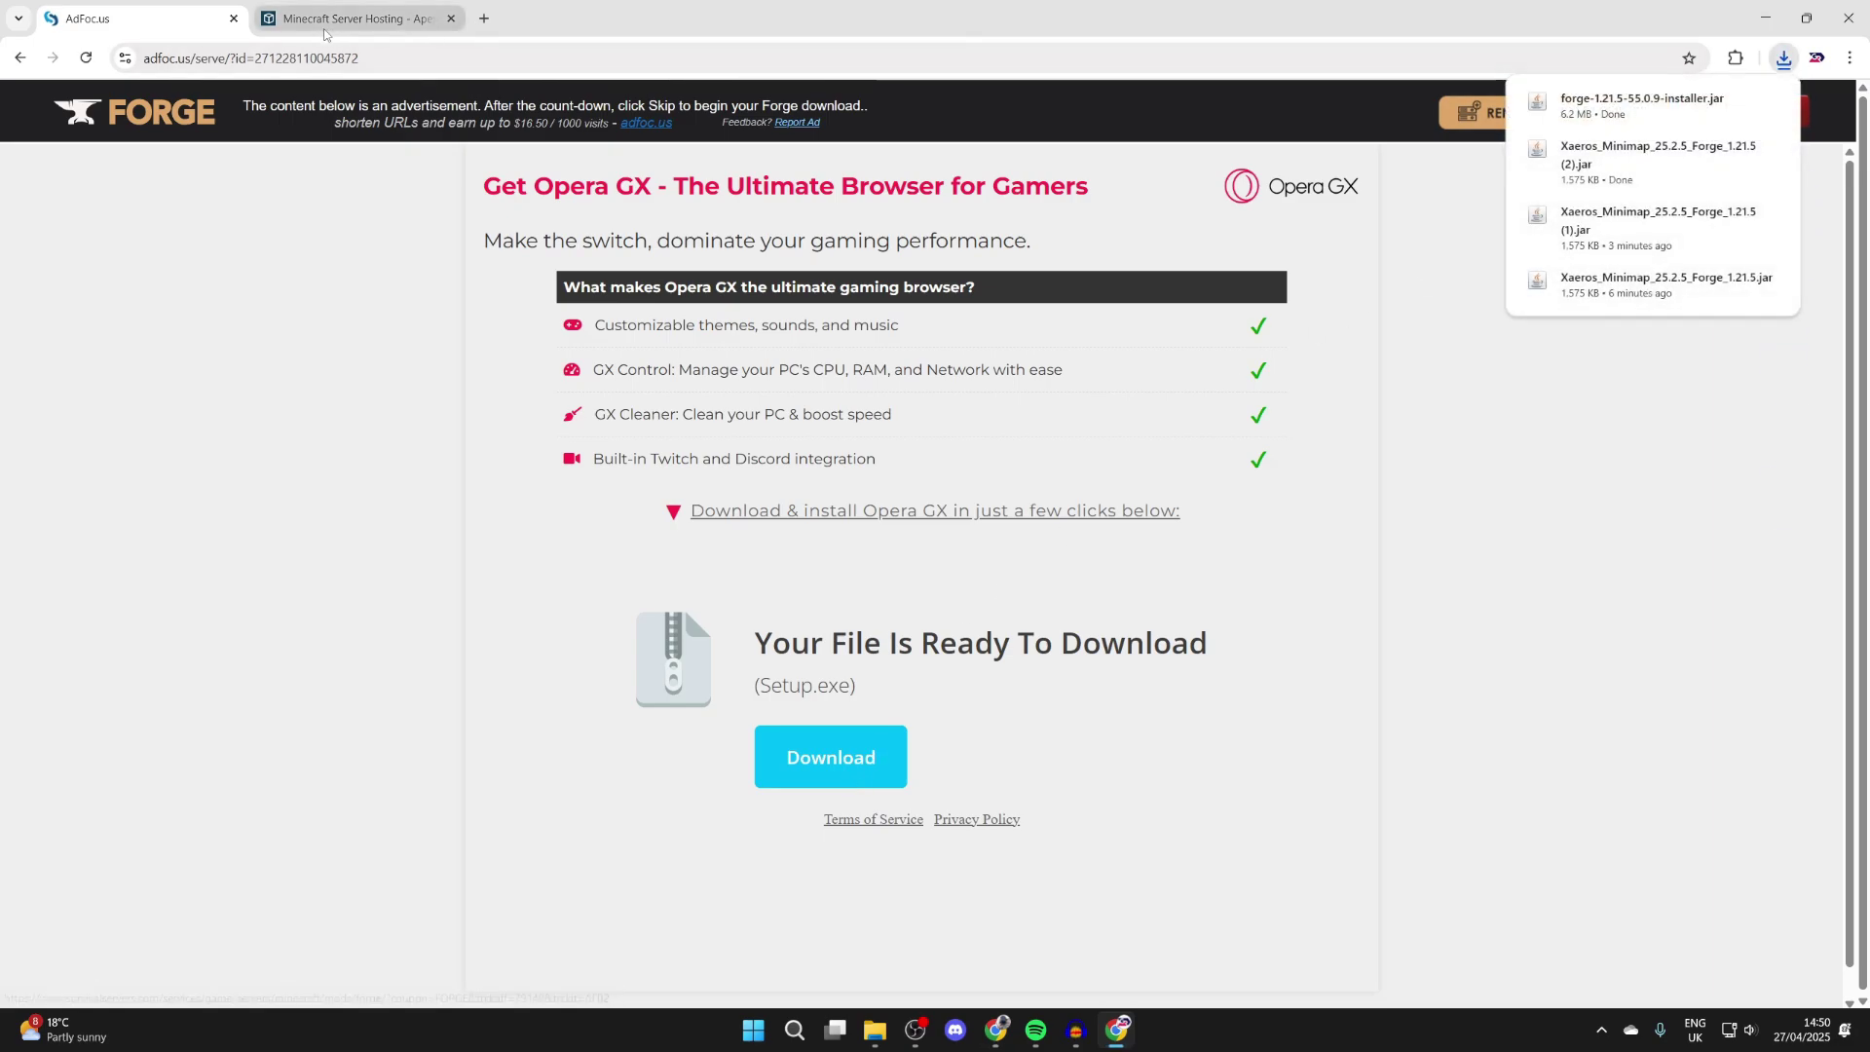
click(233, 18)
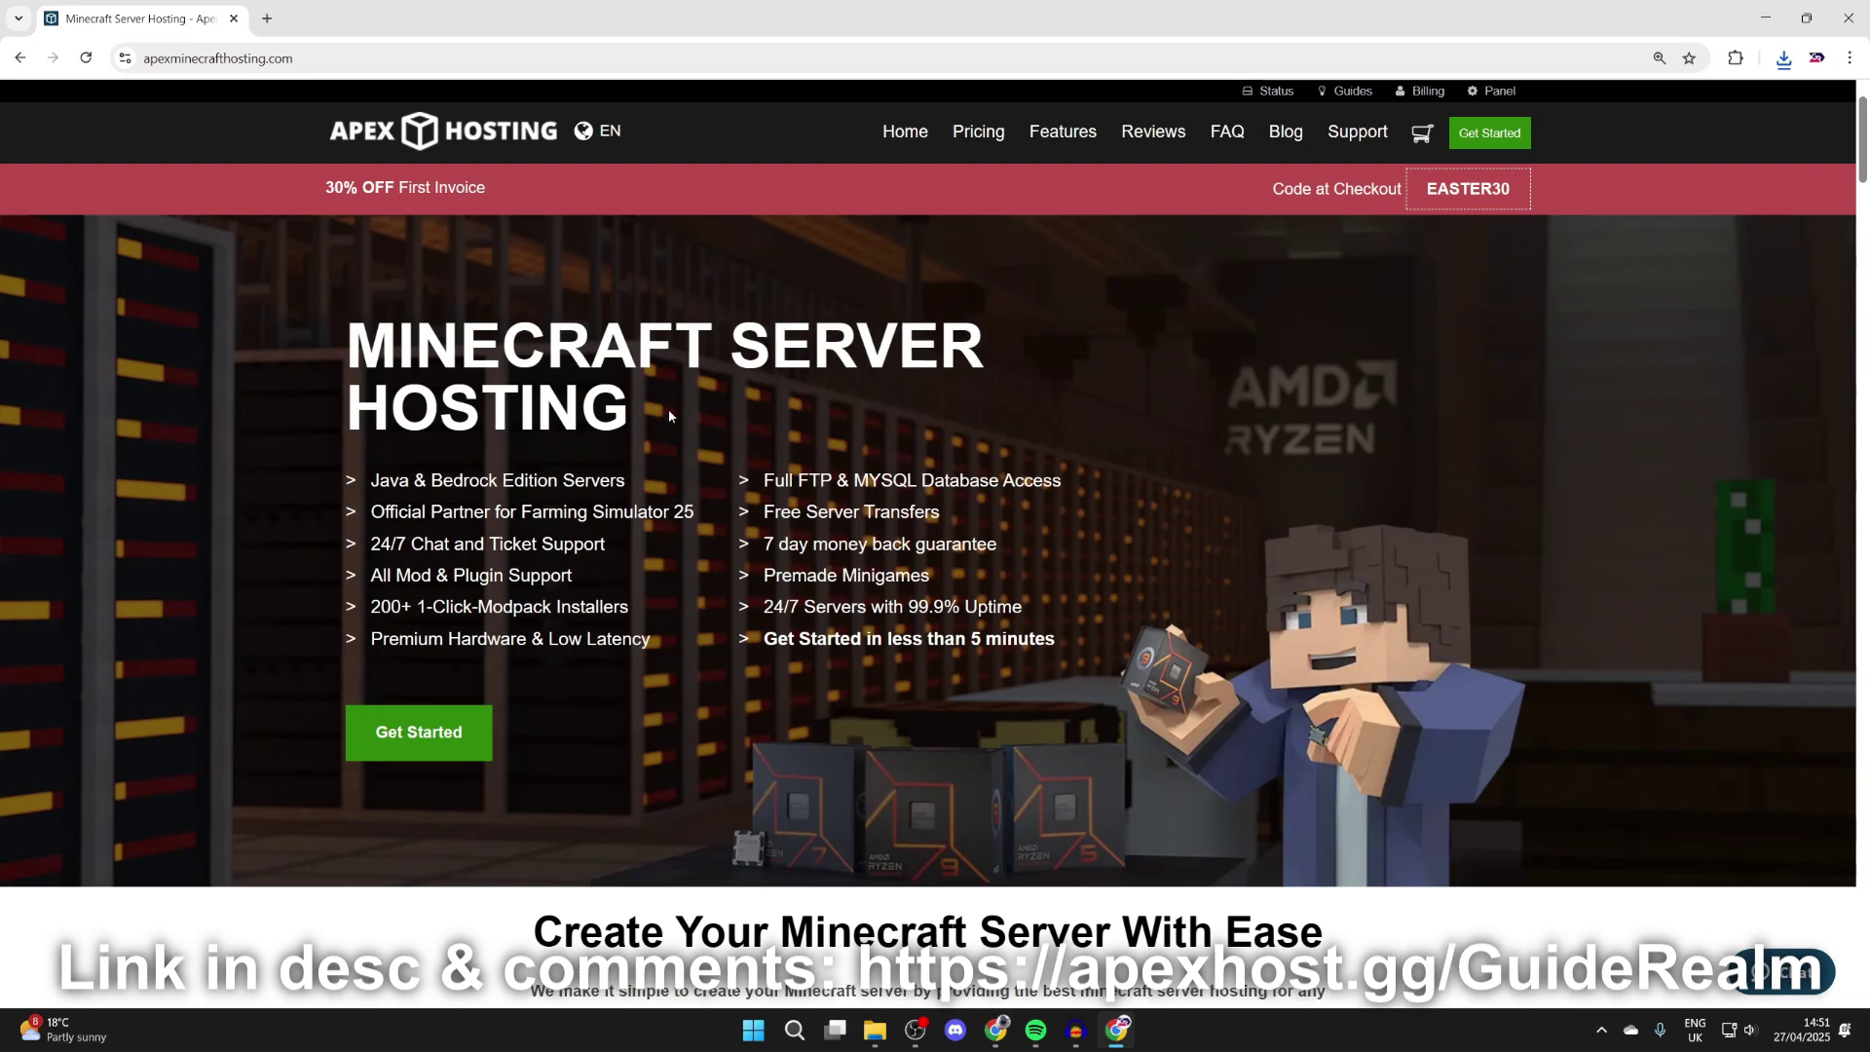
Look through the server hosting features on the Apex Hosting home page
scroll(668, 414, down, 7)
scroll(614, 409, up, 1)
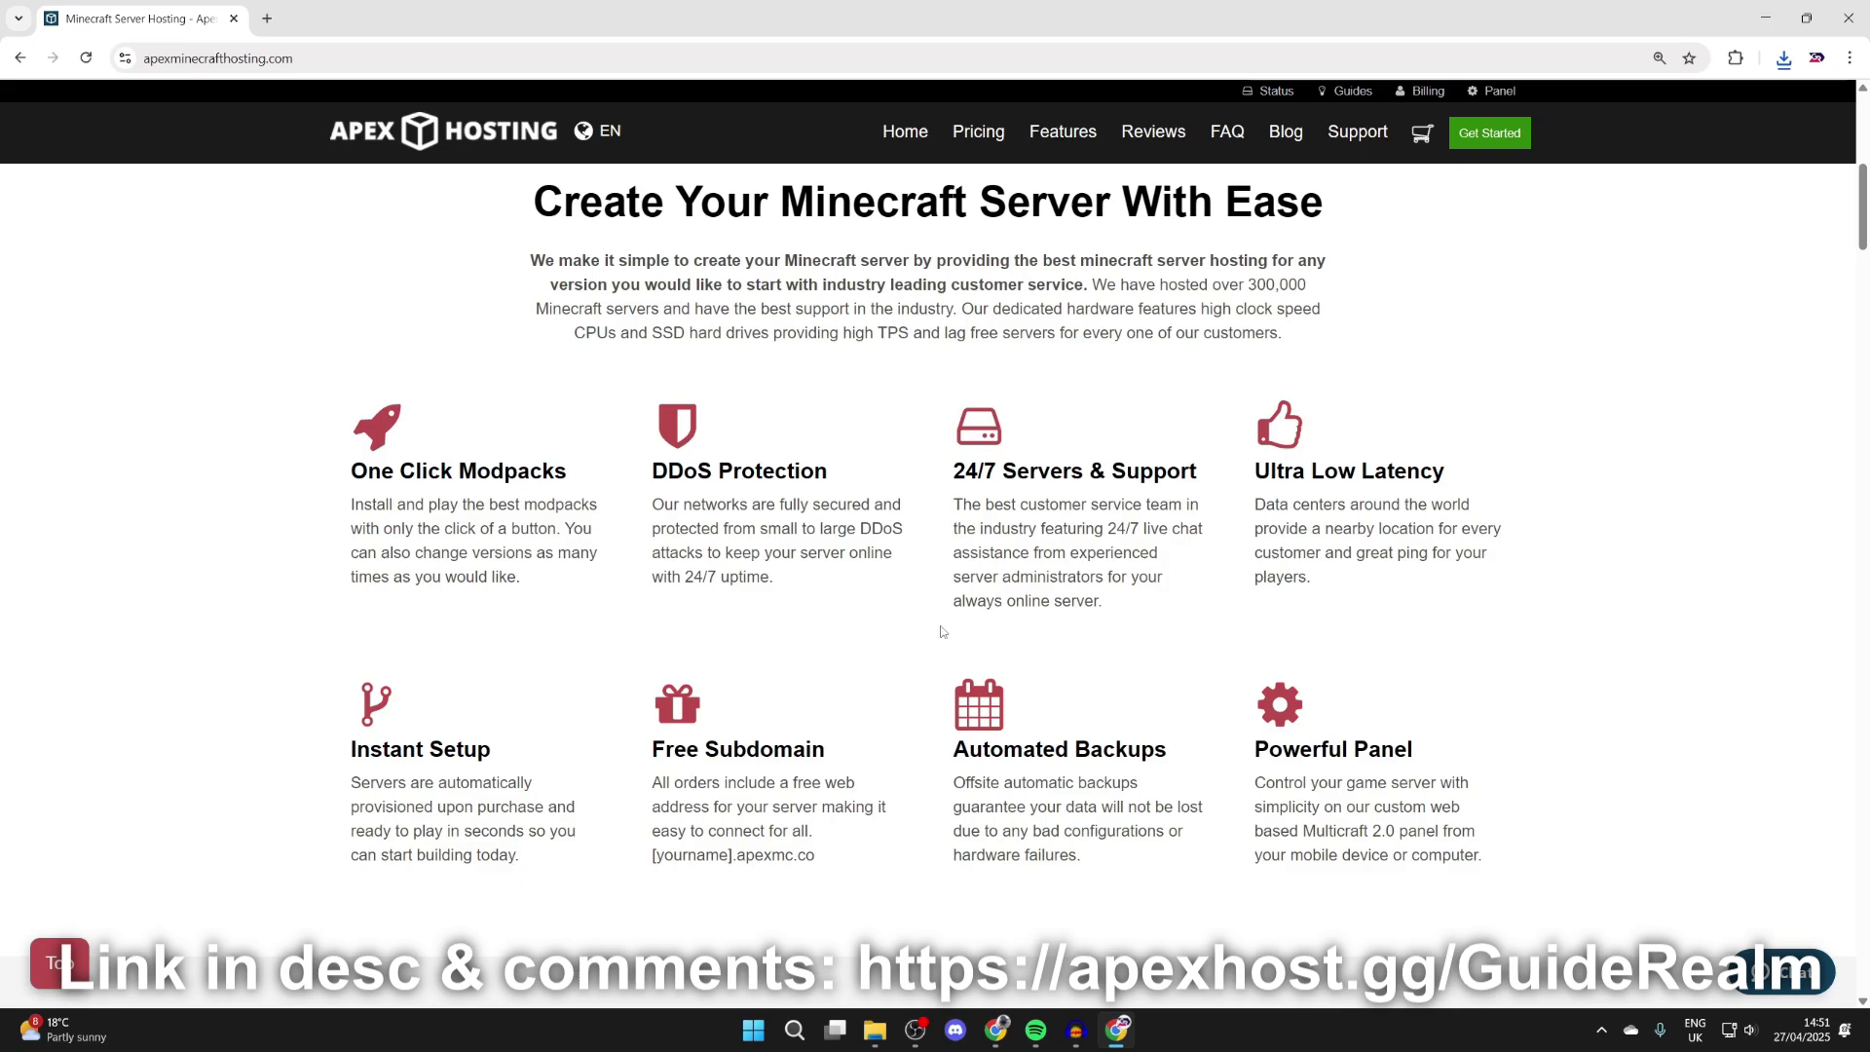
scroll(1014, 428, up, 6)
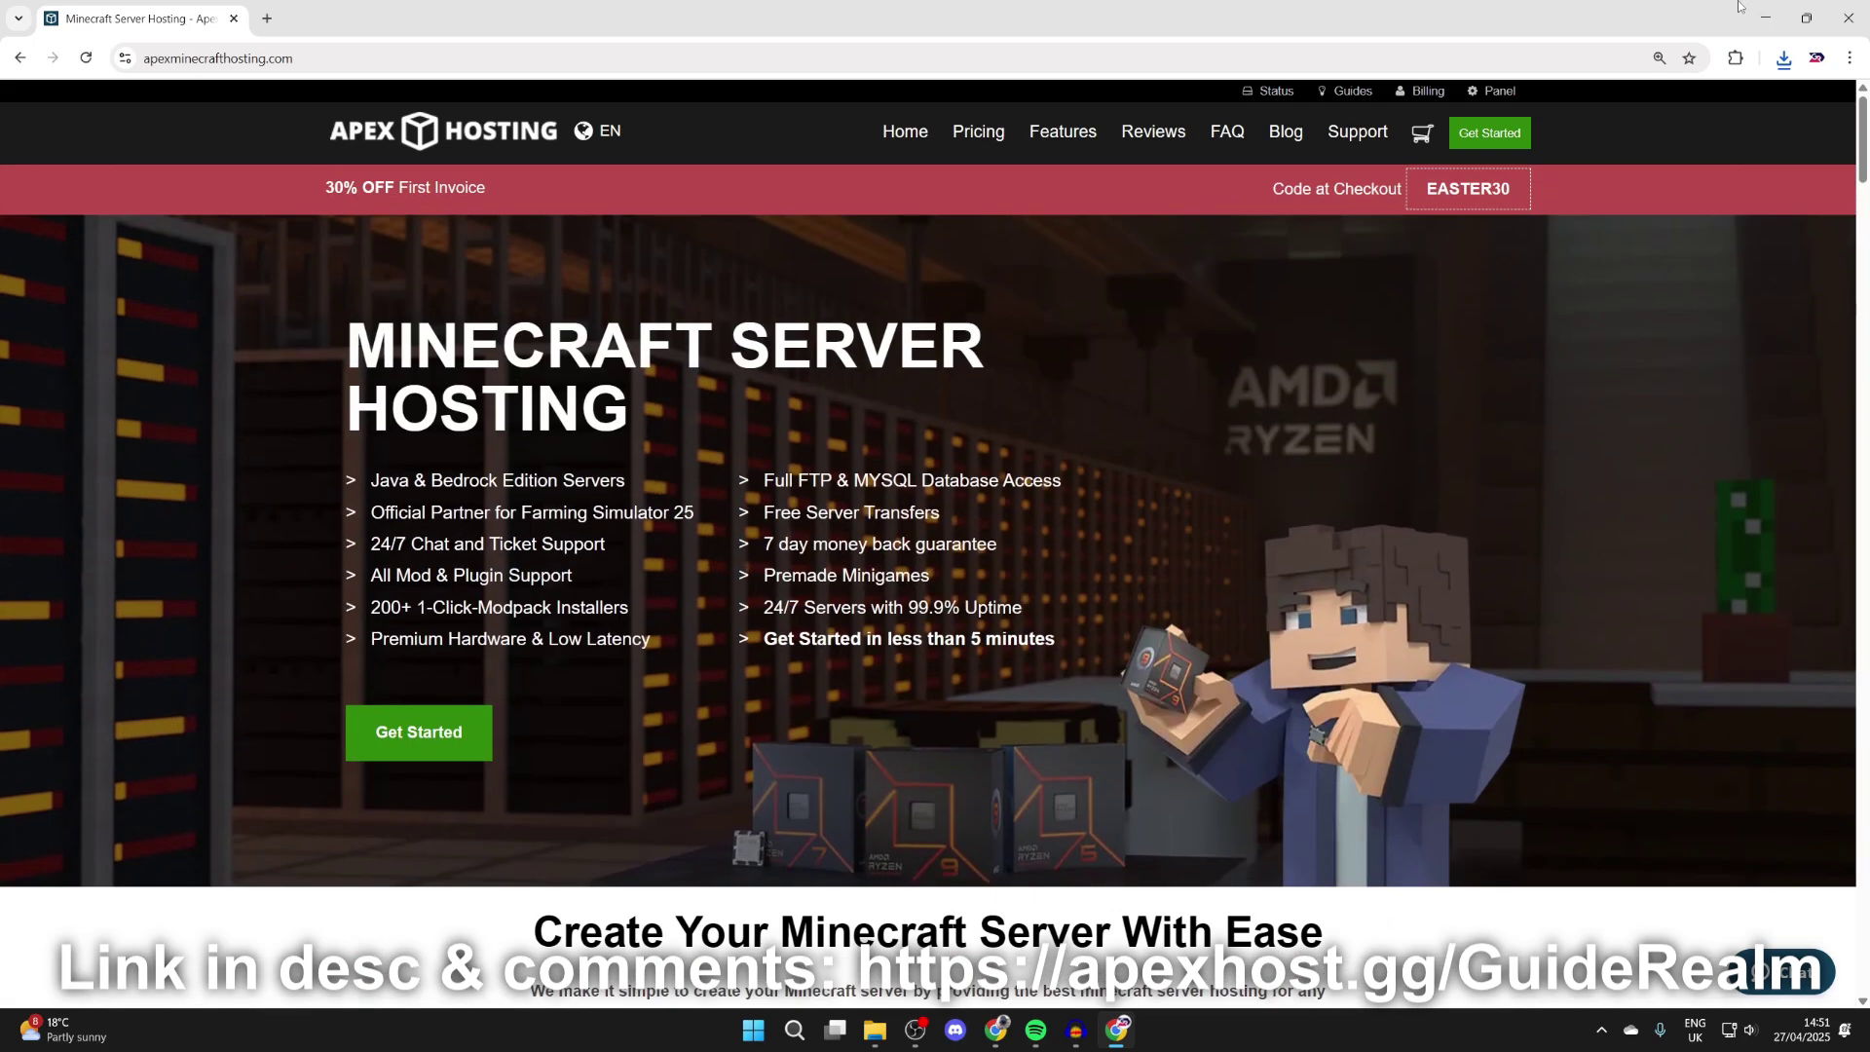
Switch to the Downloads folder in File Explorer and launch forge-1.21.5-55.0.9-installer.jar, closing the installer without installing
click(1764, 18)
mouse_move(874, 1030)
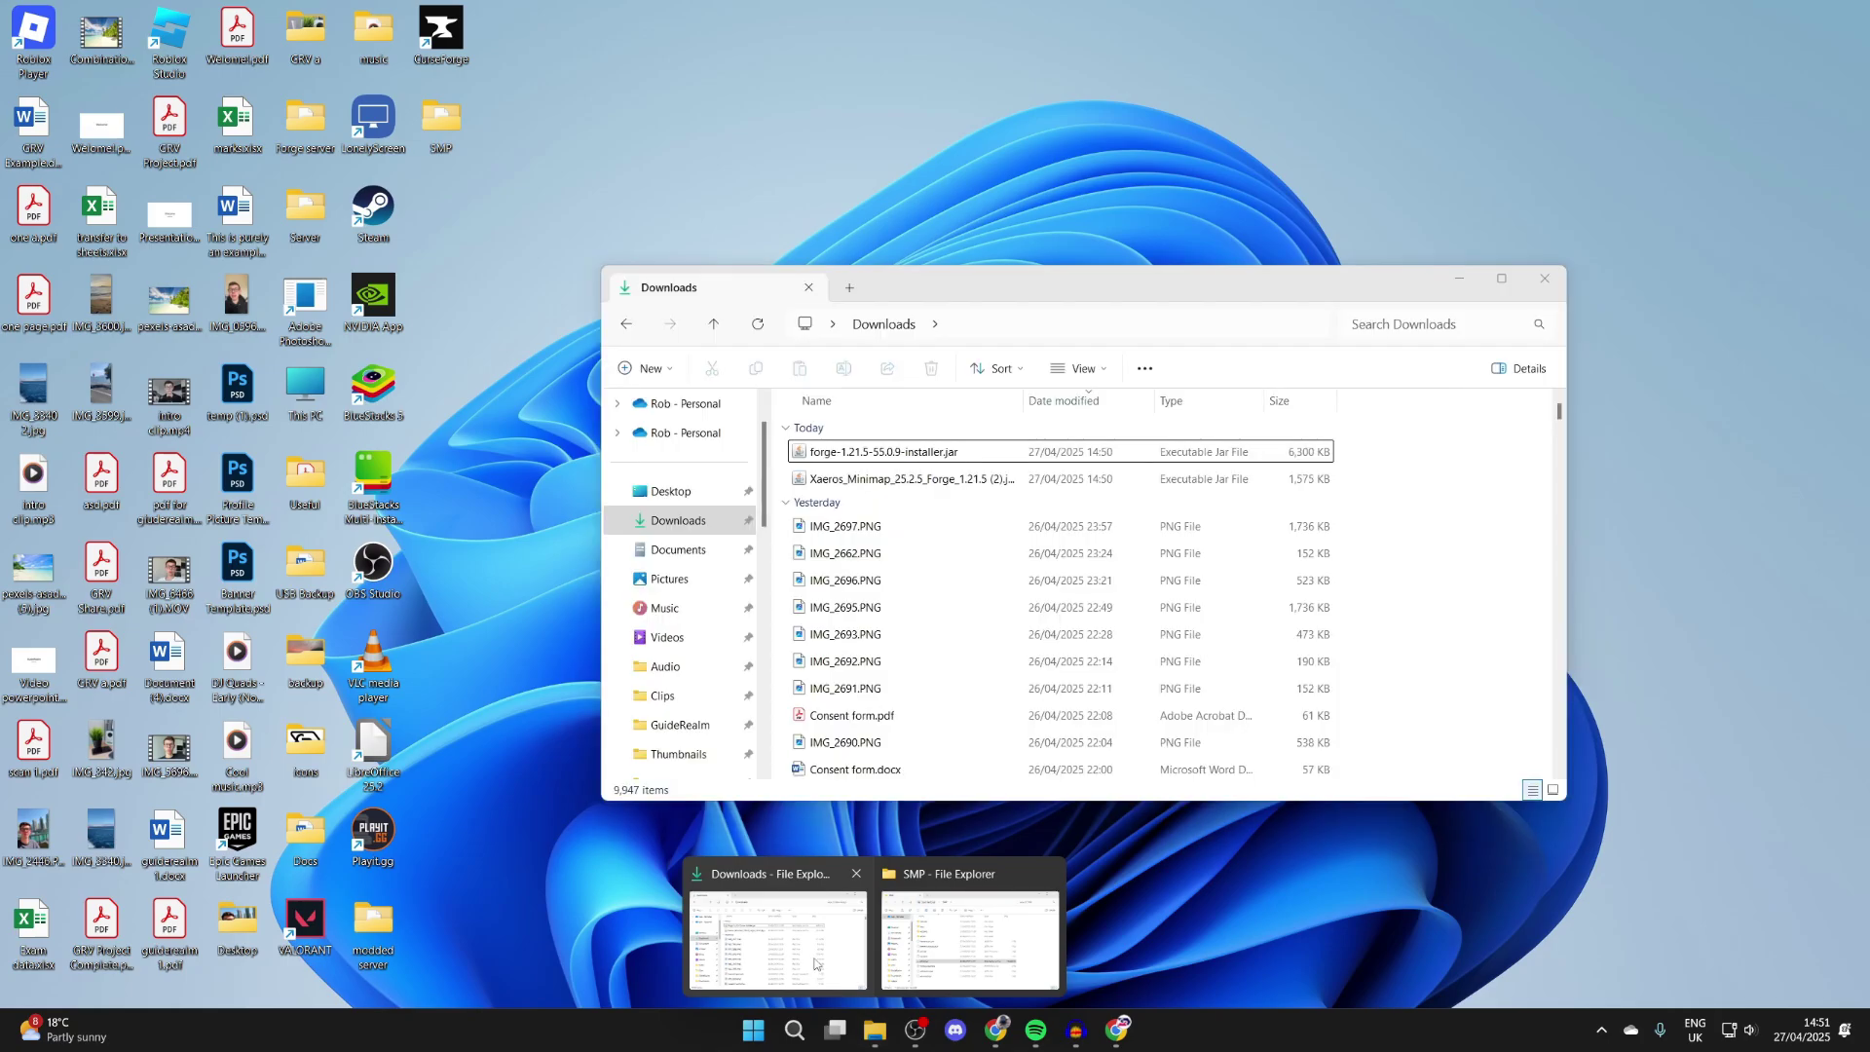
click(815, 964)
click(868, 458)
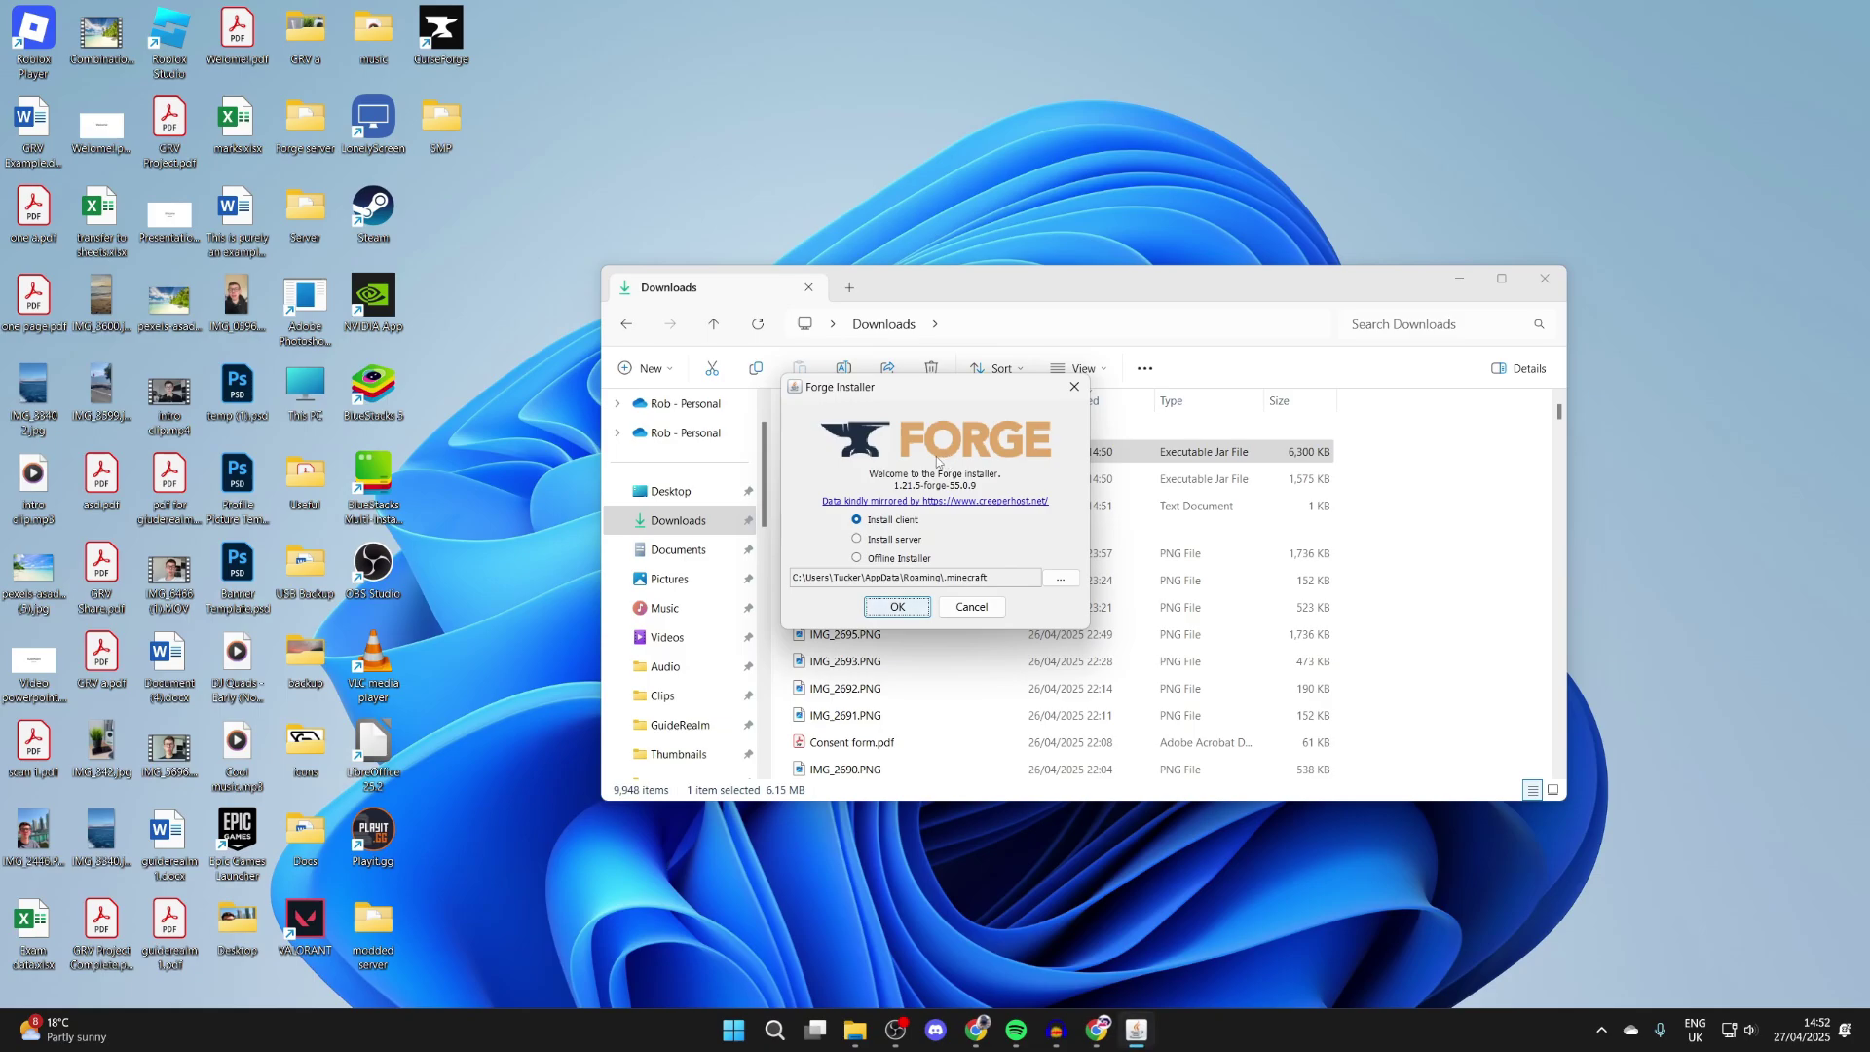
click(1074, 385)
Switch to Chrome and view java.com for the desktop Java download, returning to the Downloads folder
click(1117, 1029)
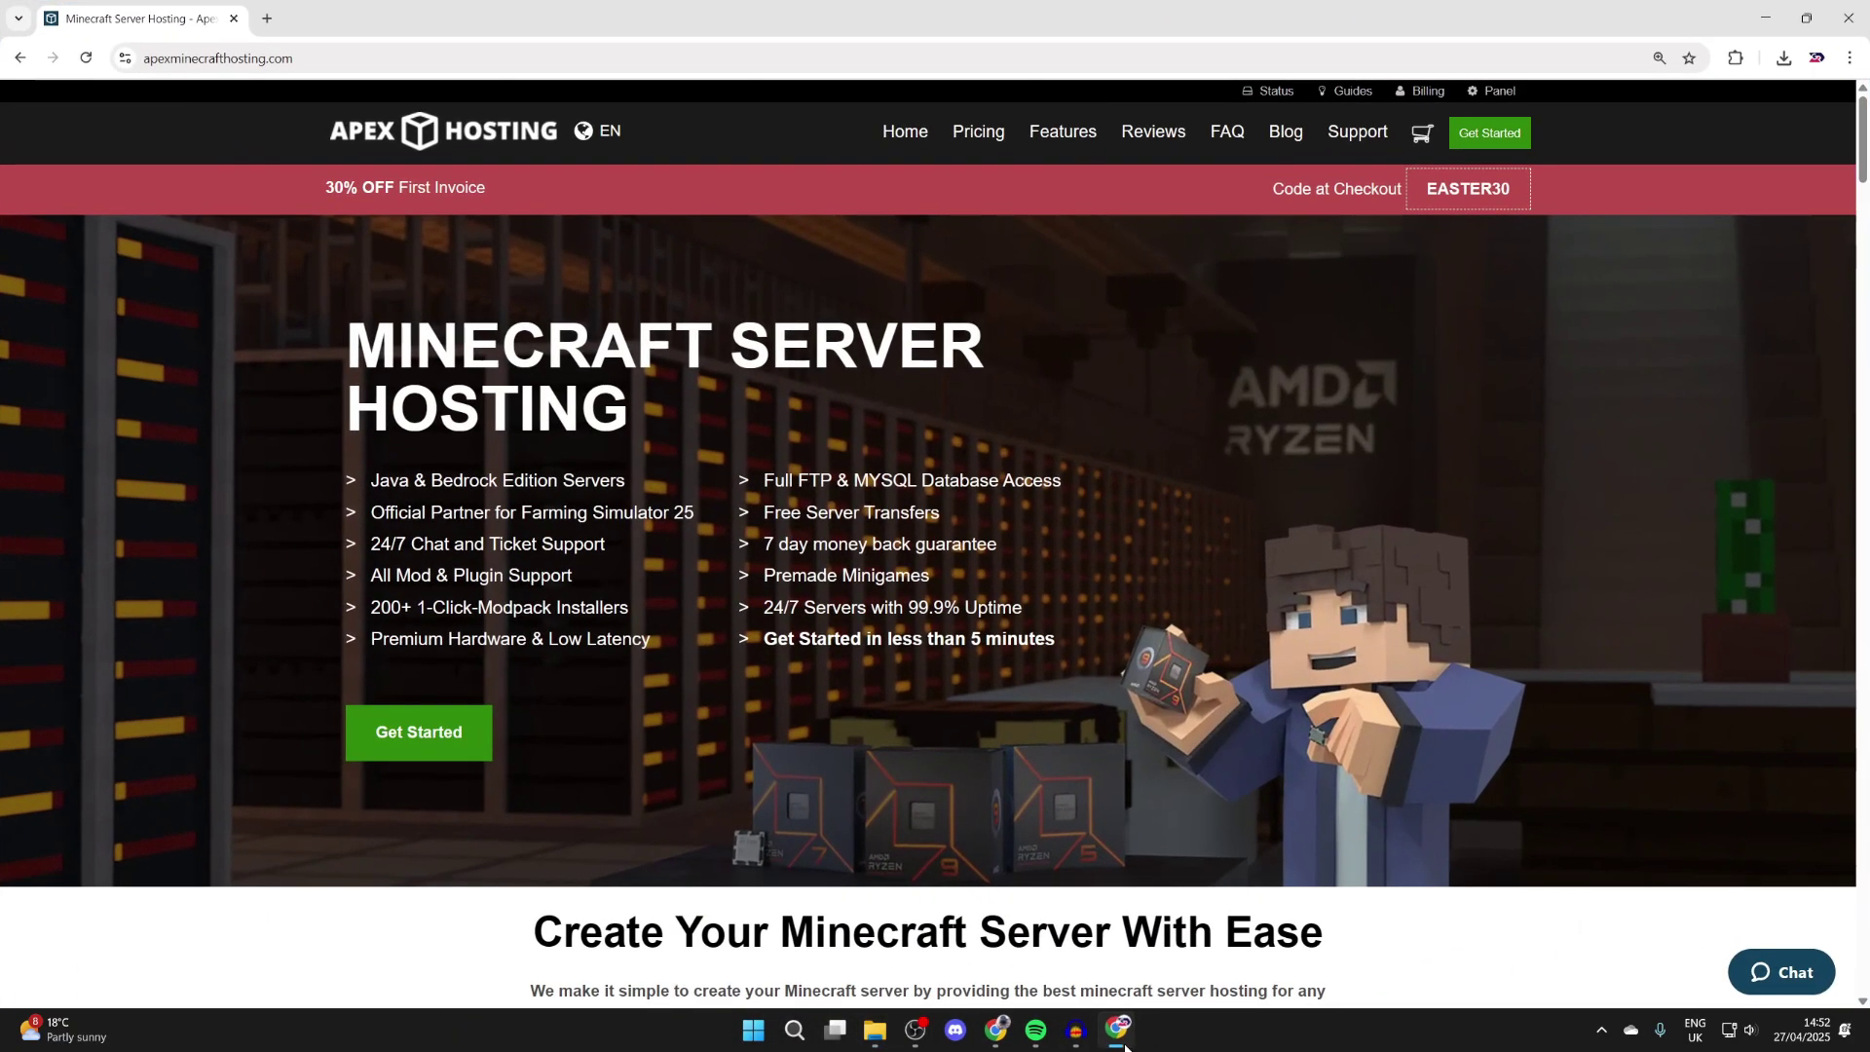
click(772, 51)
text(java)
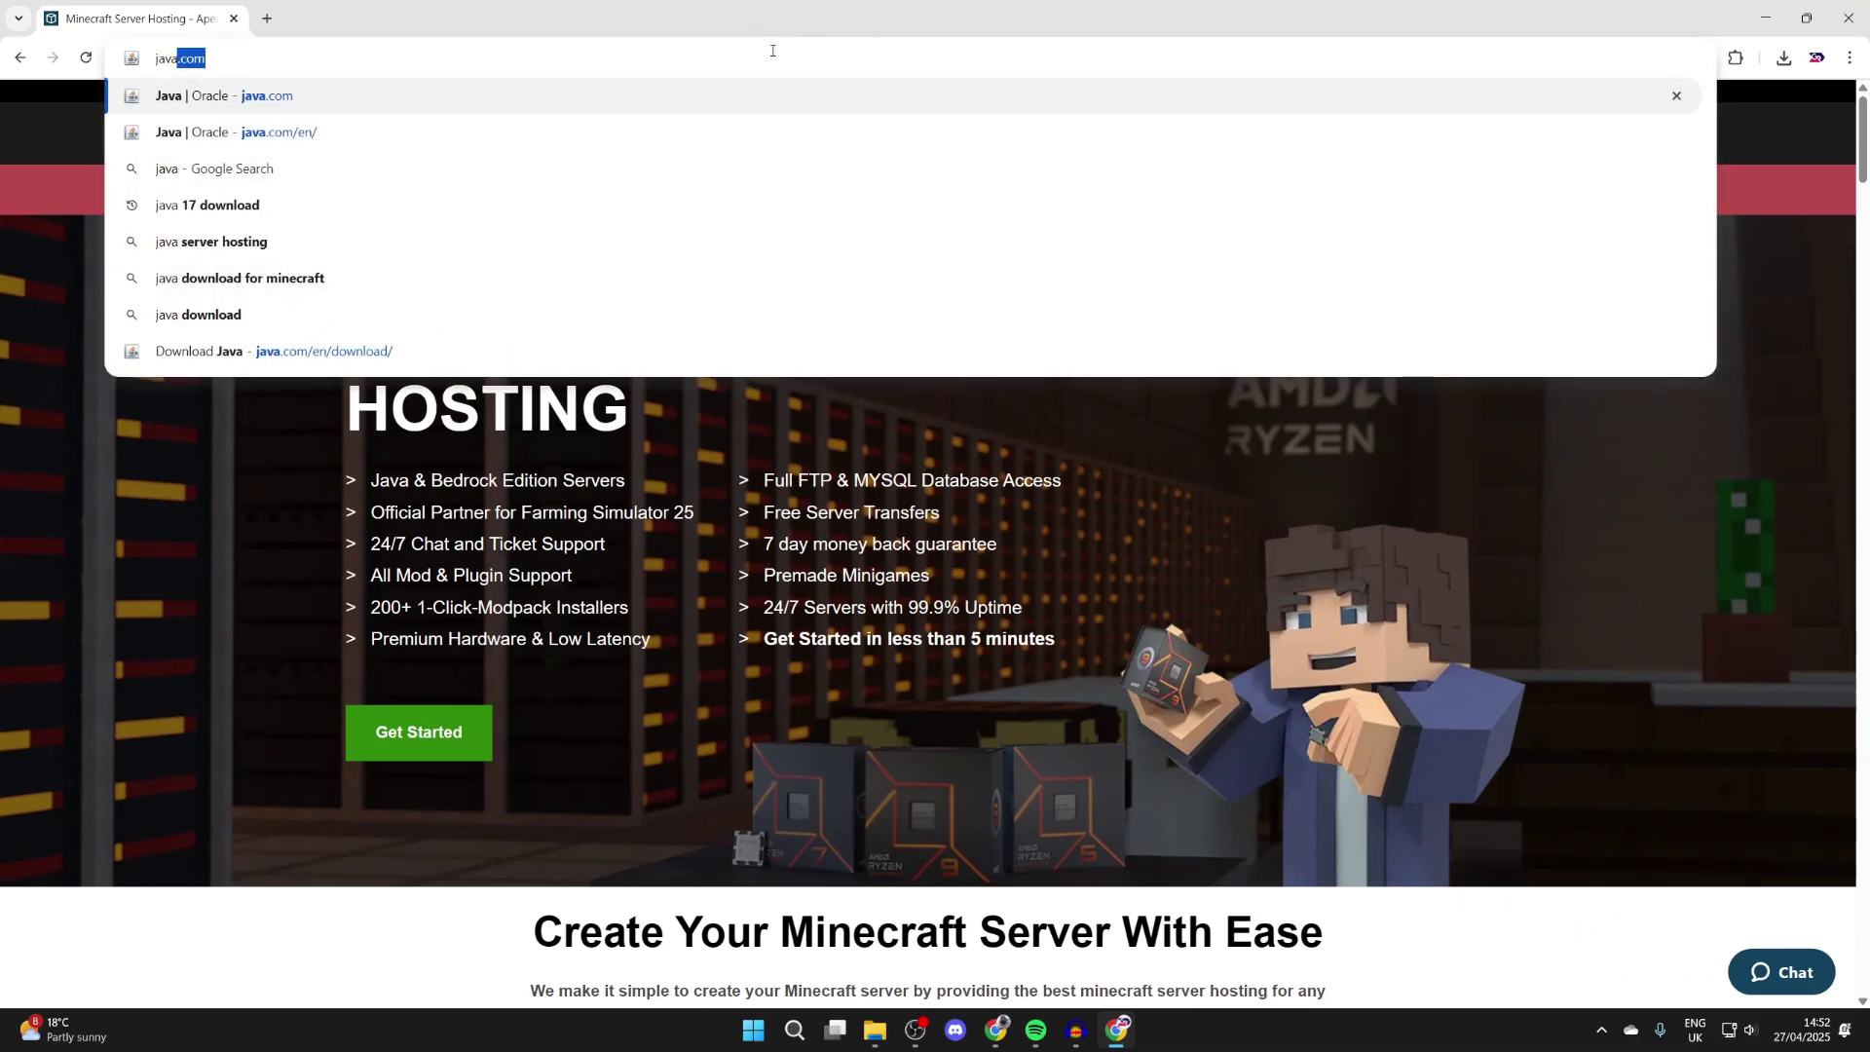
key(Return)
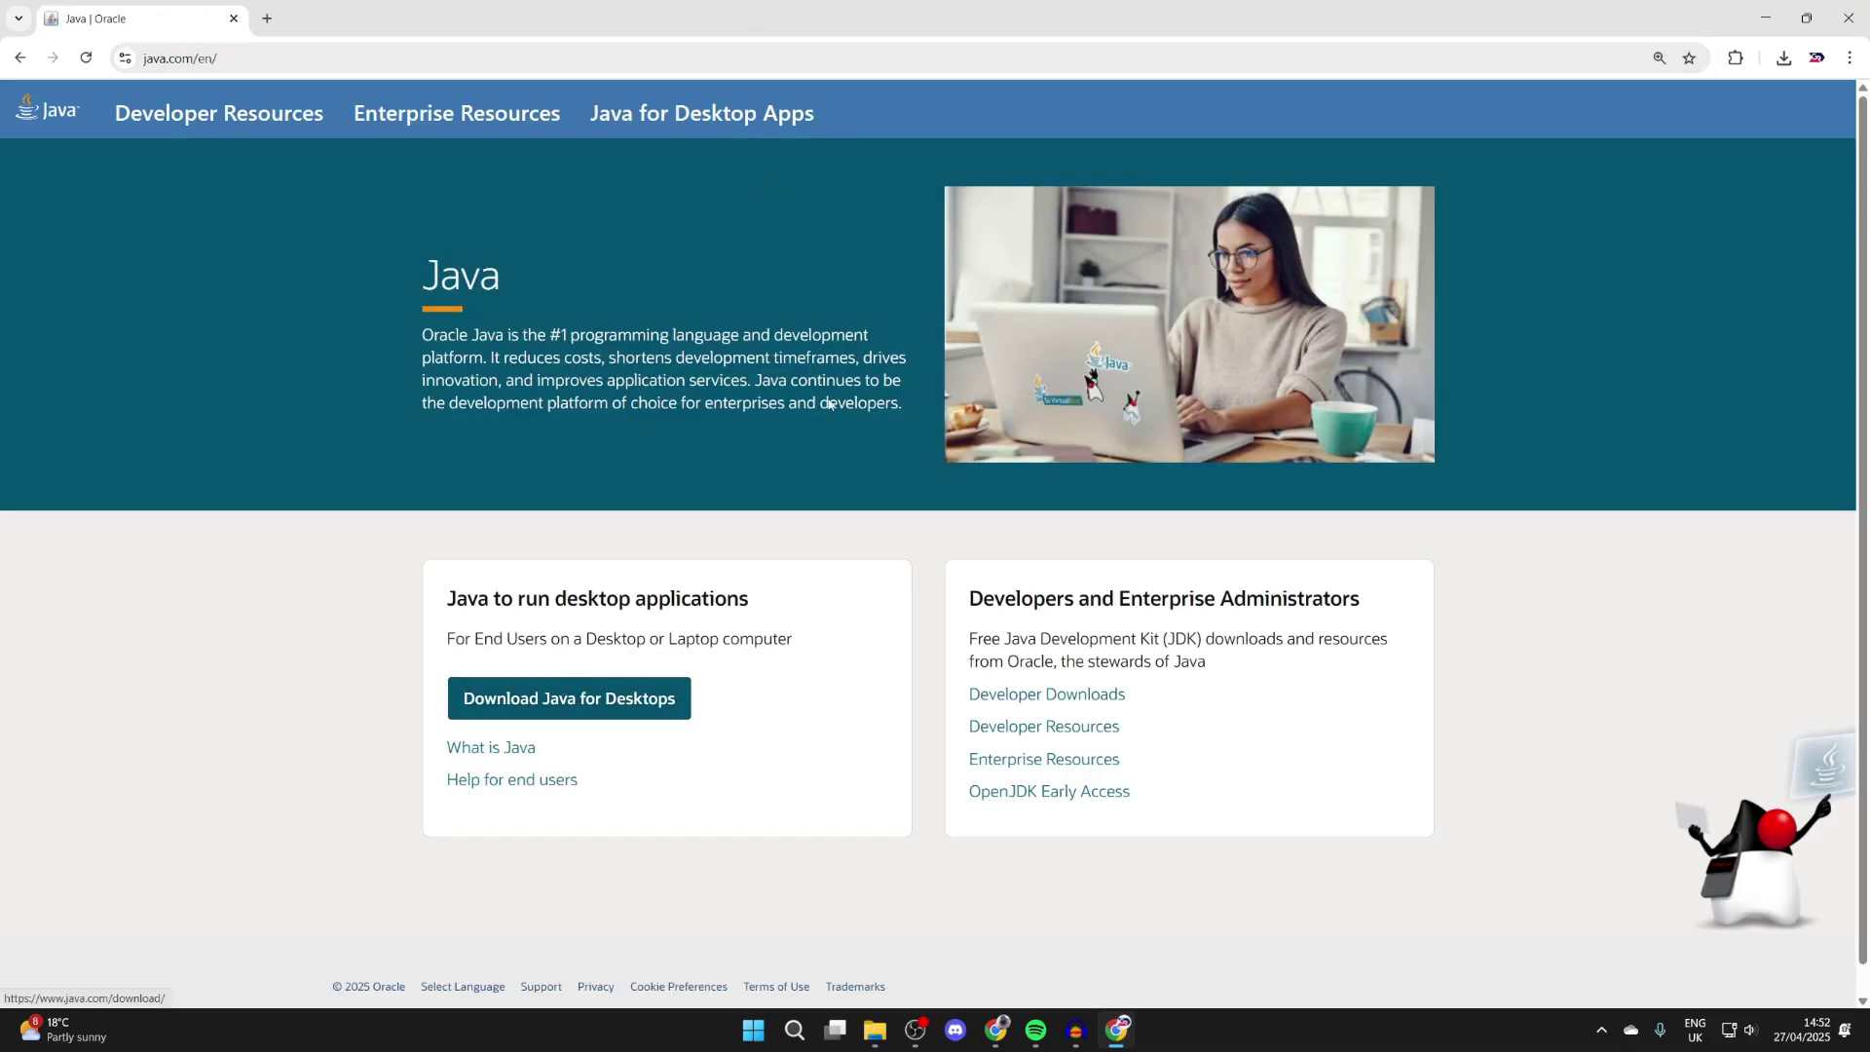
click(1767, 7)
Open the Forge installer jar with Java(TM) Platform SE binary as the permanent default app and install the Forge client
right_click(834, 458)
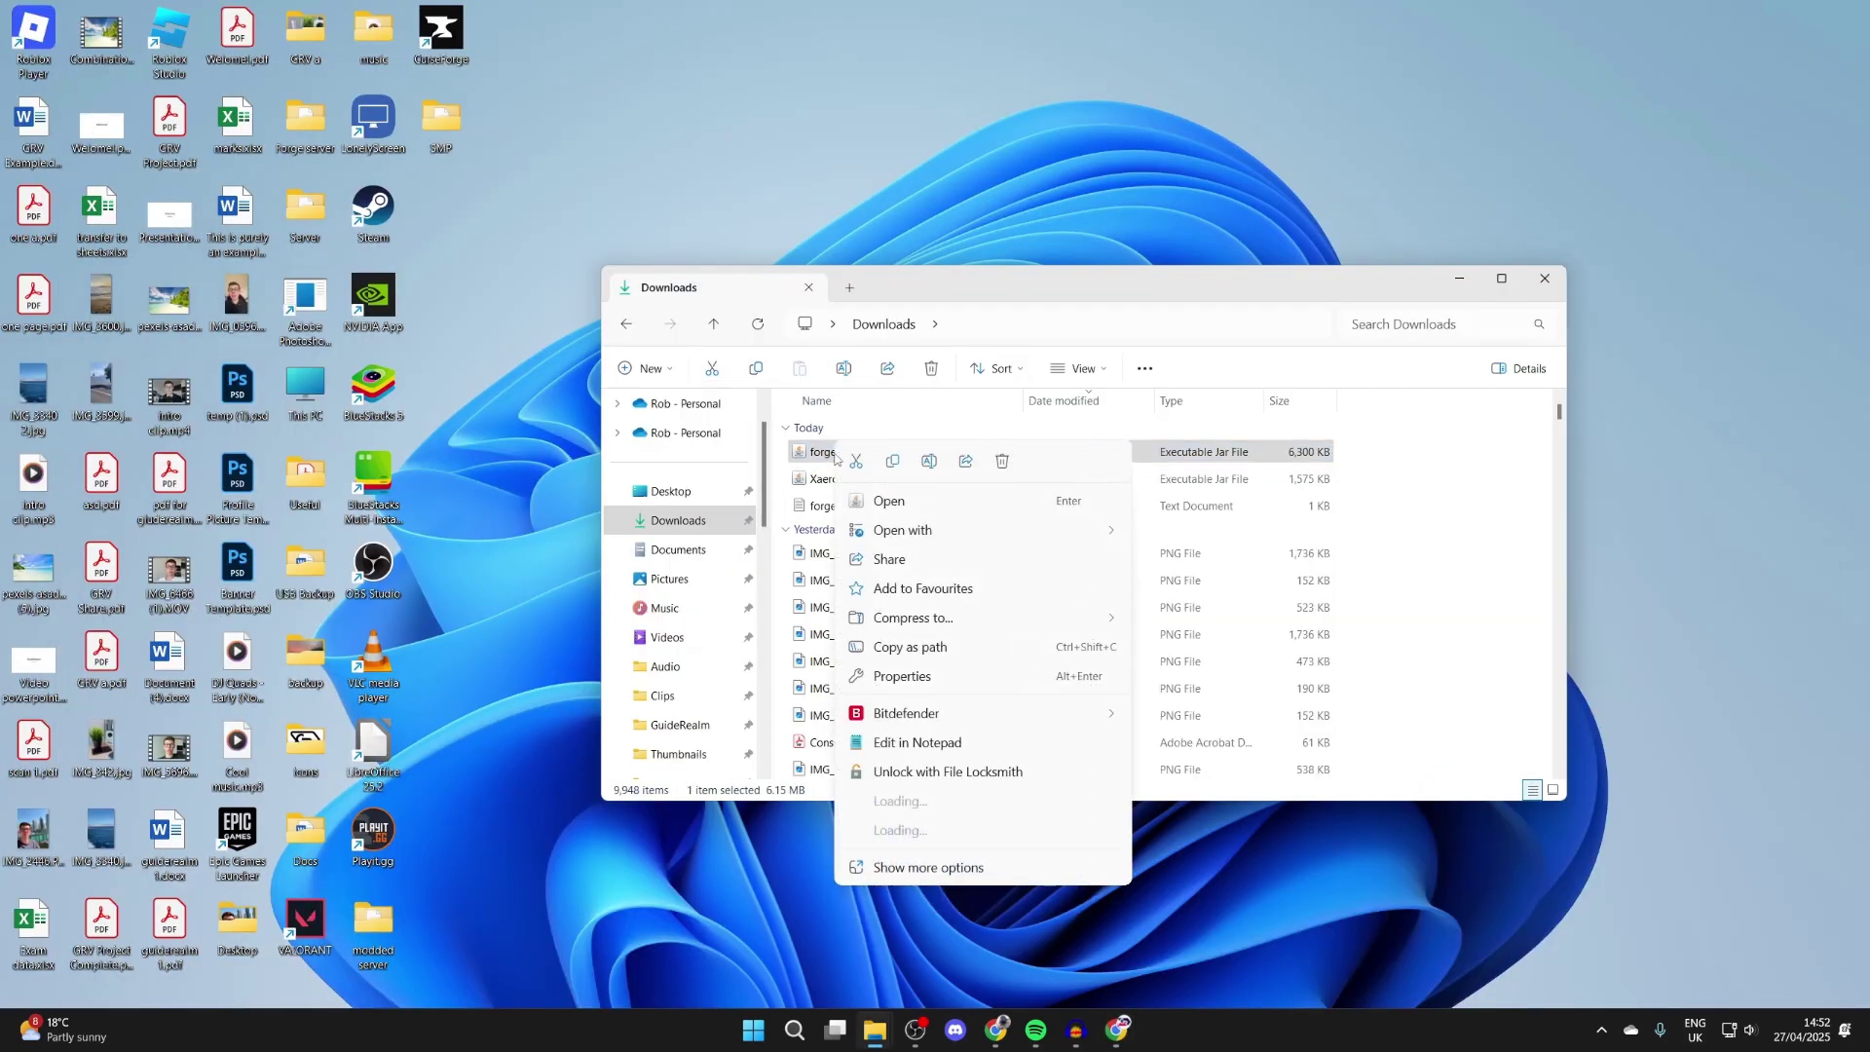
mouse_move(913, 526)
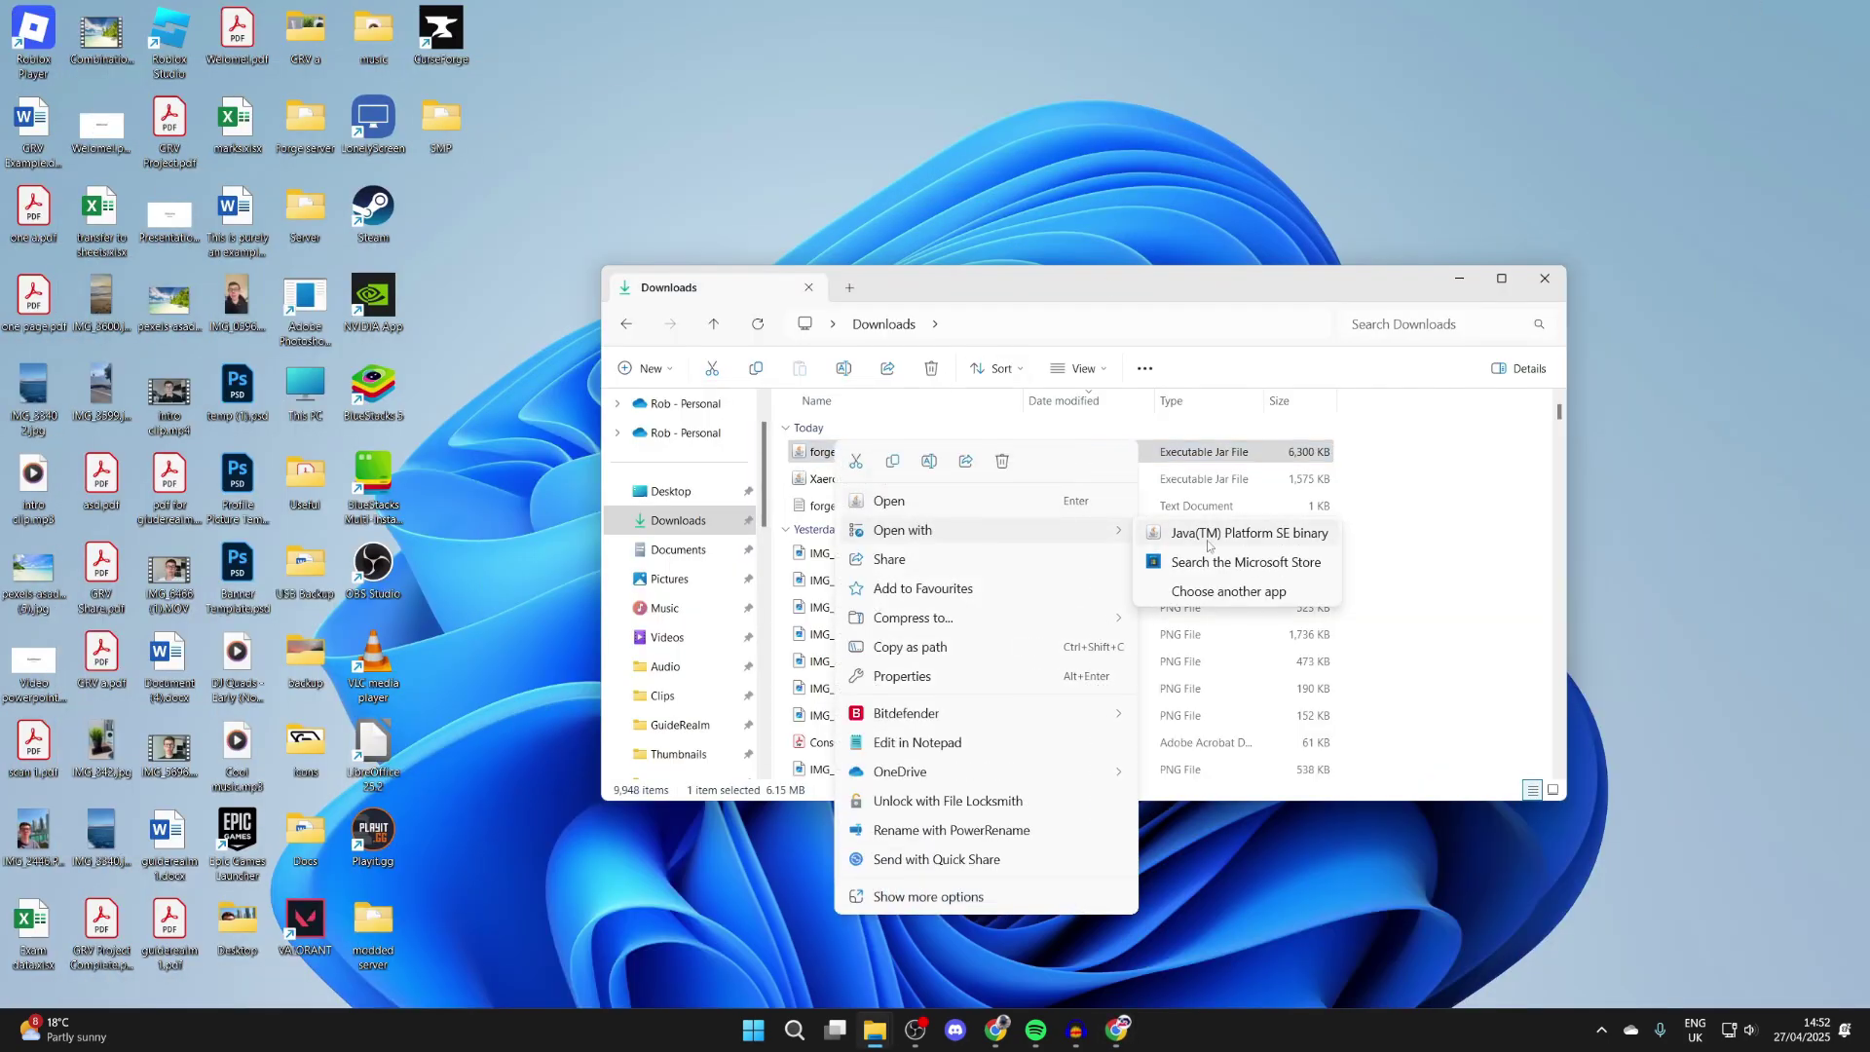
click(1227, 591)
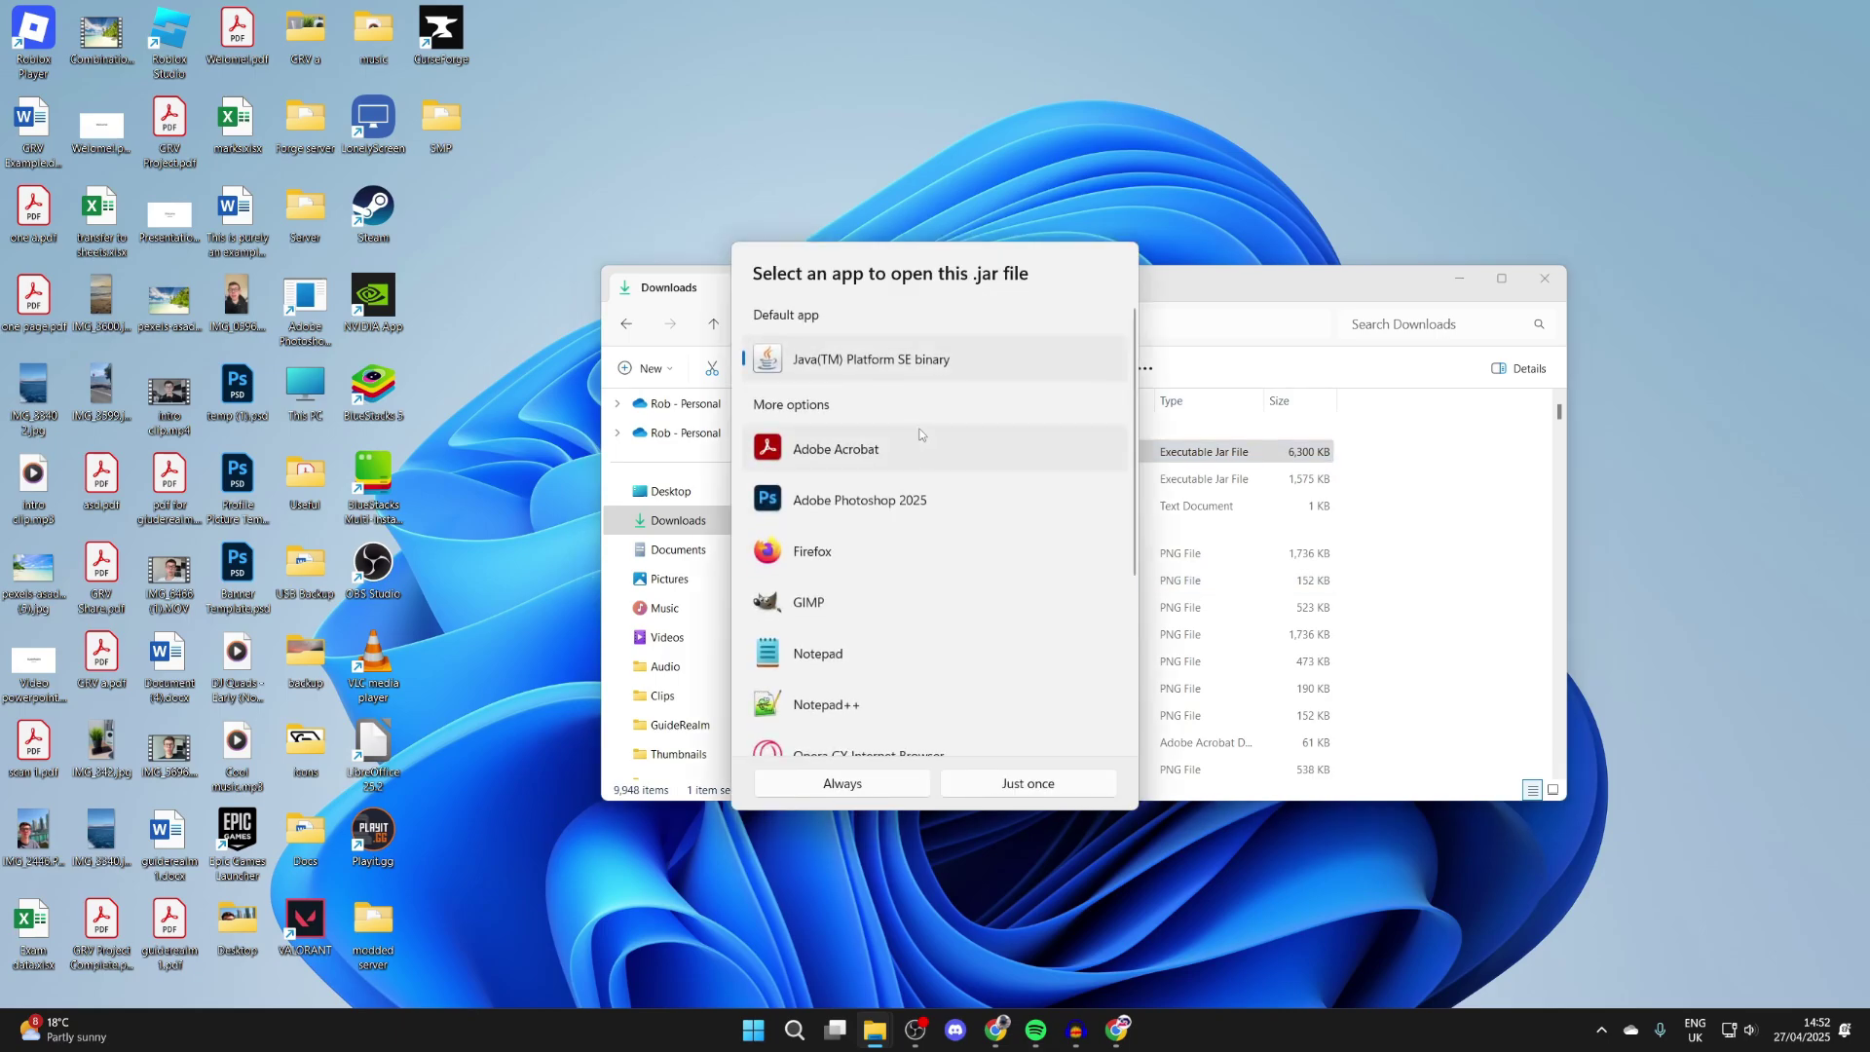
click(854, 782)
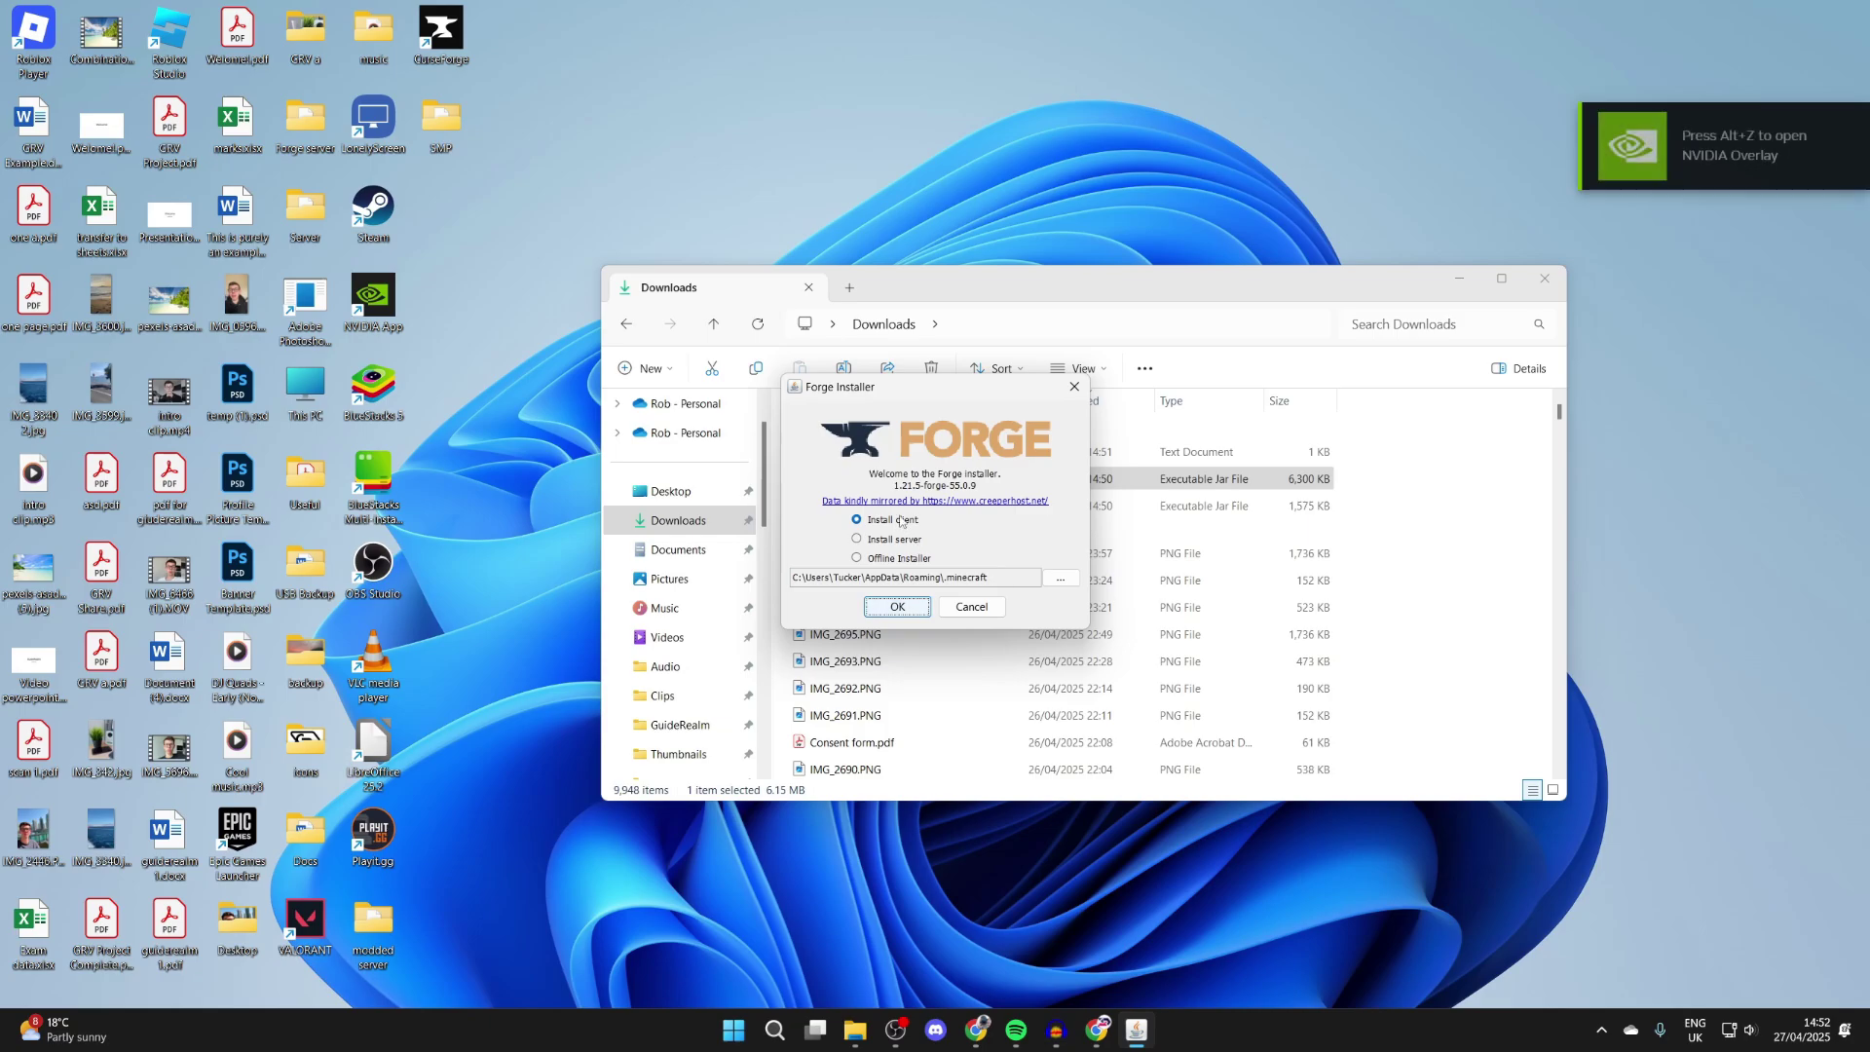
click(898, 606)
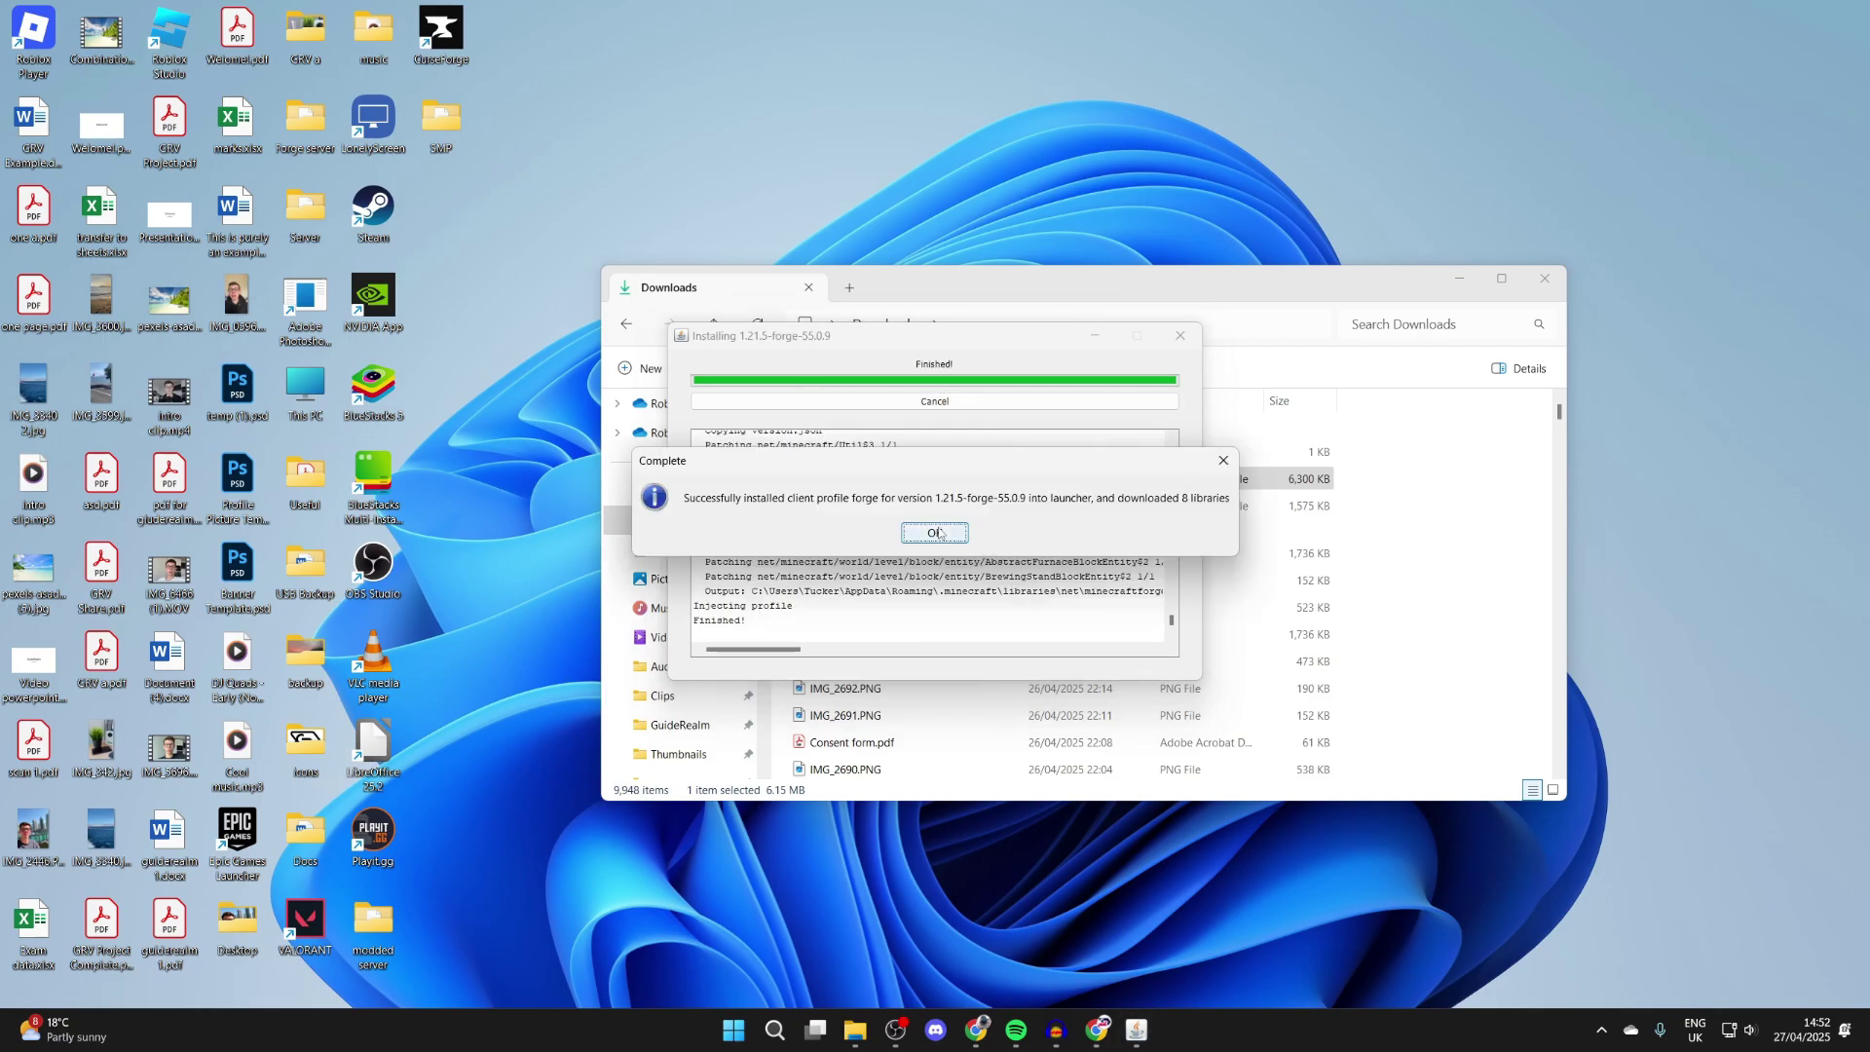
click(935, 533)
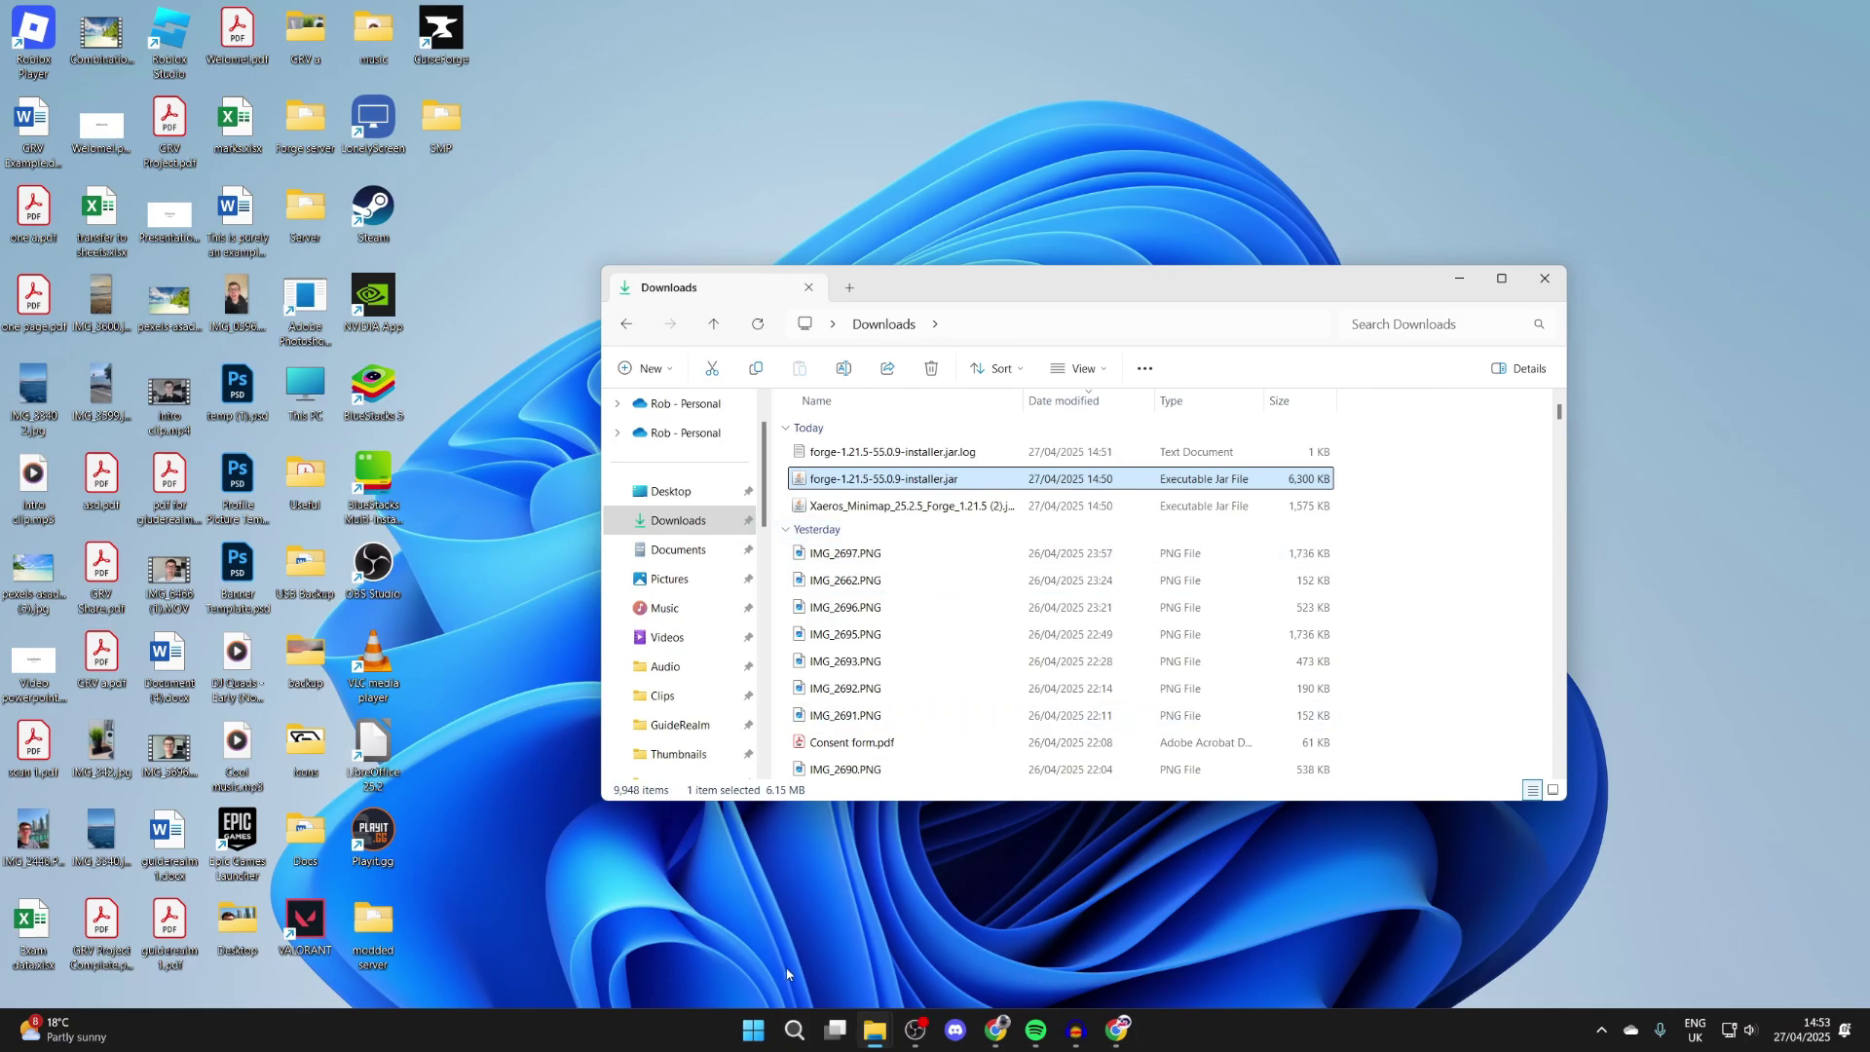
Launch the Minecraft Launcher and find the forge 1.21.5-forge-55.0.9 entry among the Java Edition installations
click(797, 1030)
text(min)
key(Return)
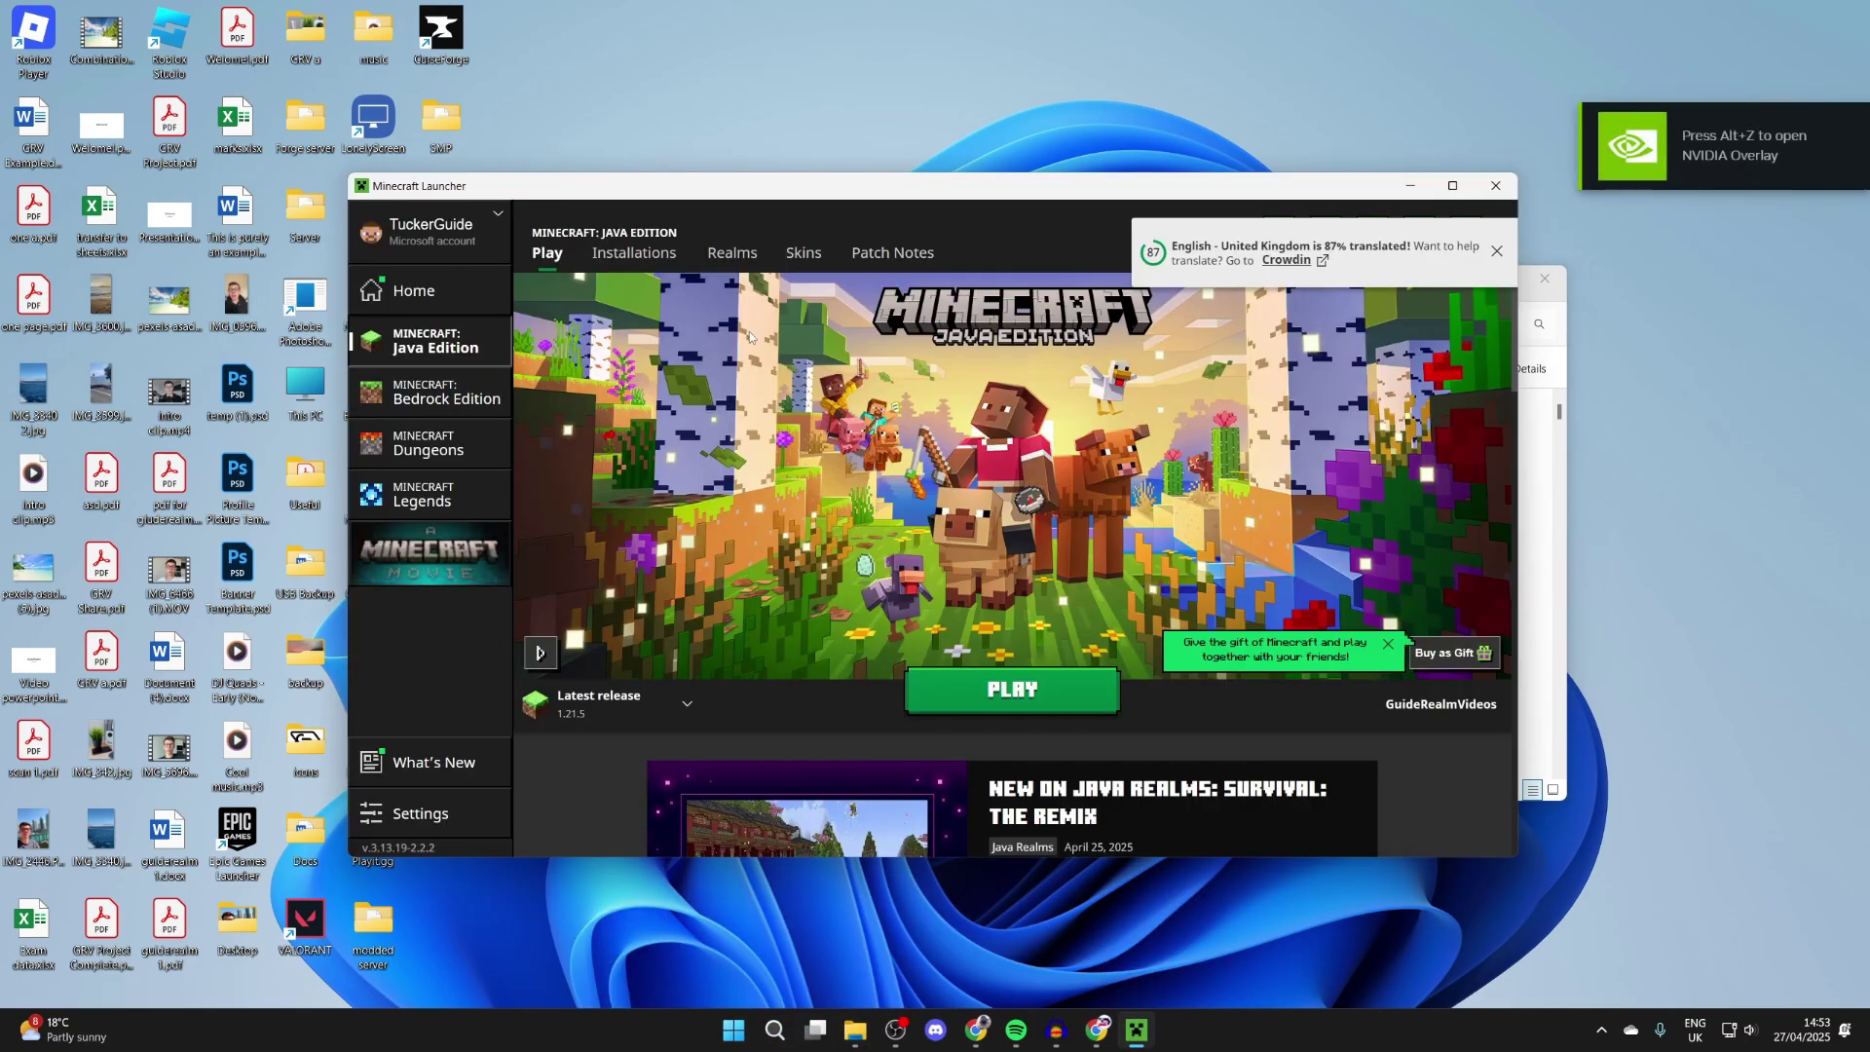
click(634, 253)
scroll(774, 458, down, 15)
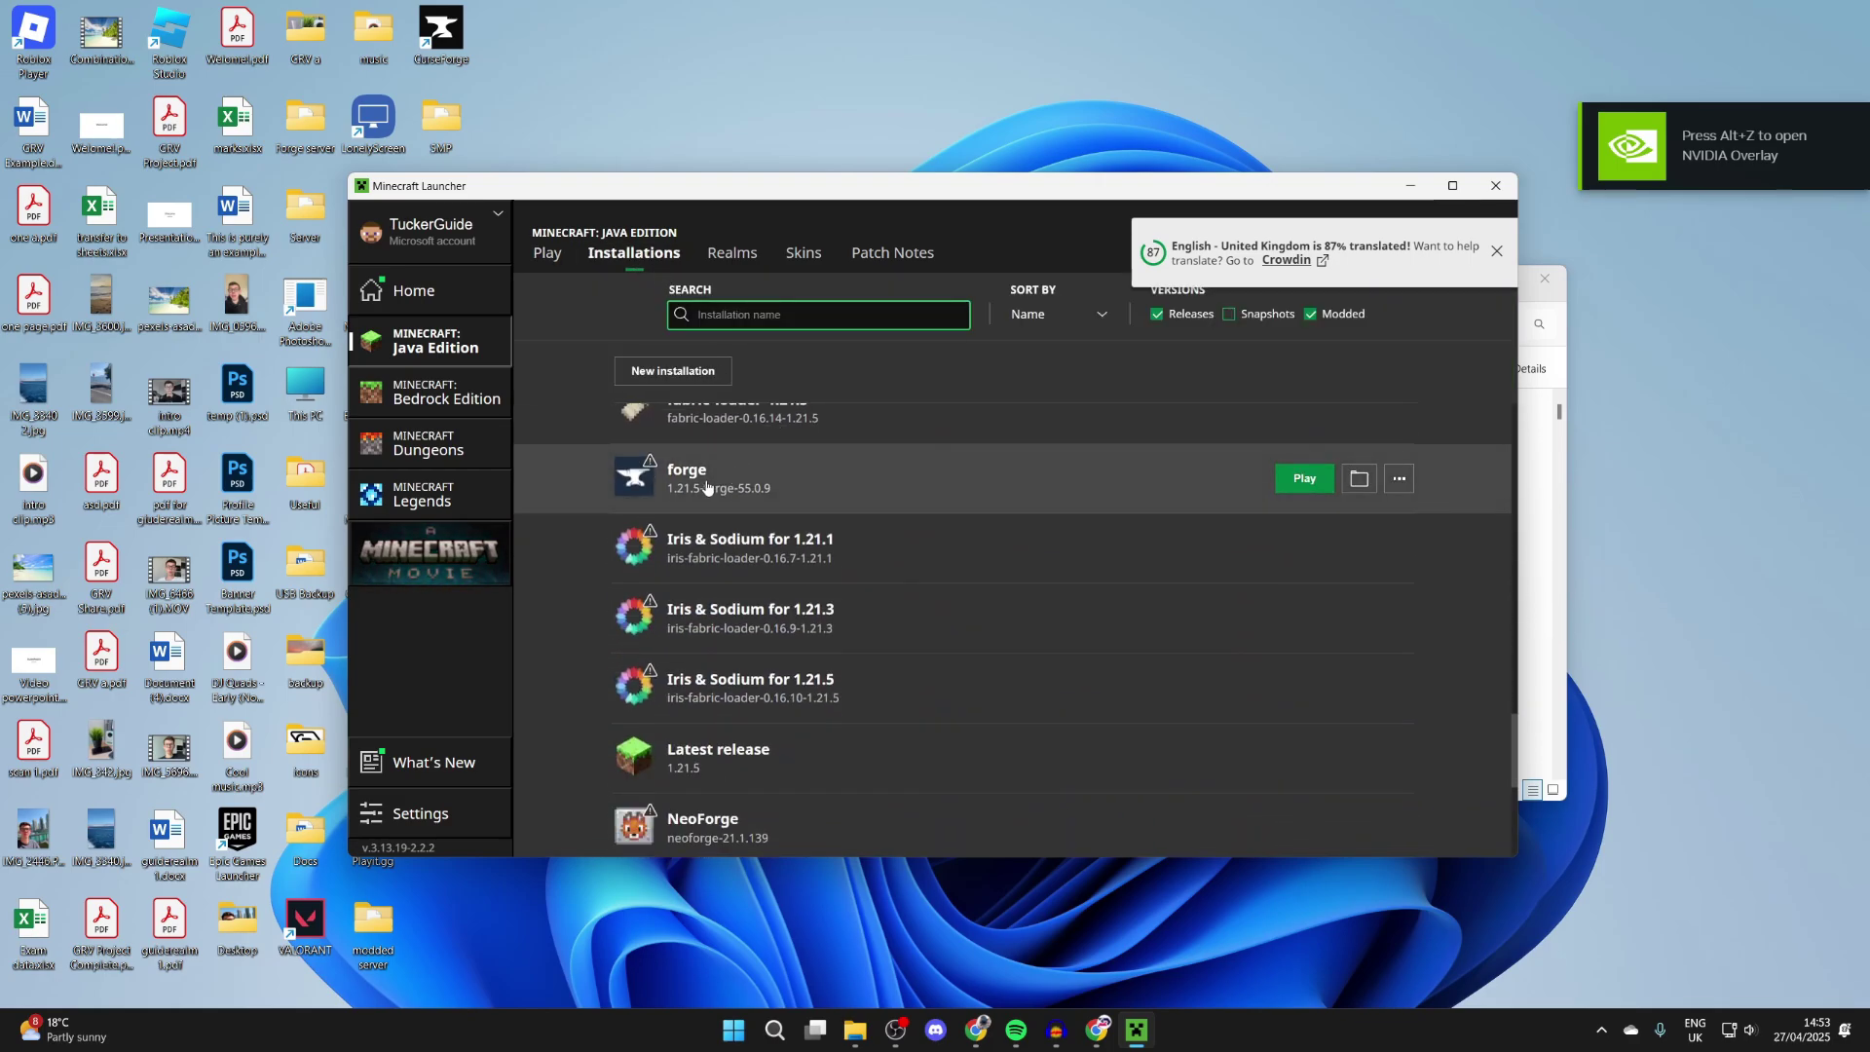
Open the forge installation's folder and move the Xaeros_Minimap_25.2.5_Forge_1.21.5 (2) jar from Downloads into the mods folder
click(1356, 487)
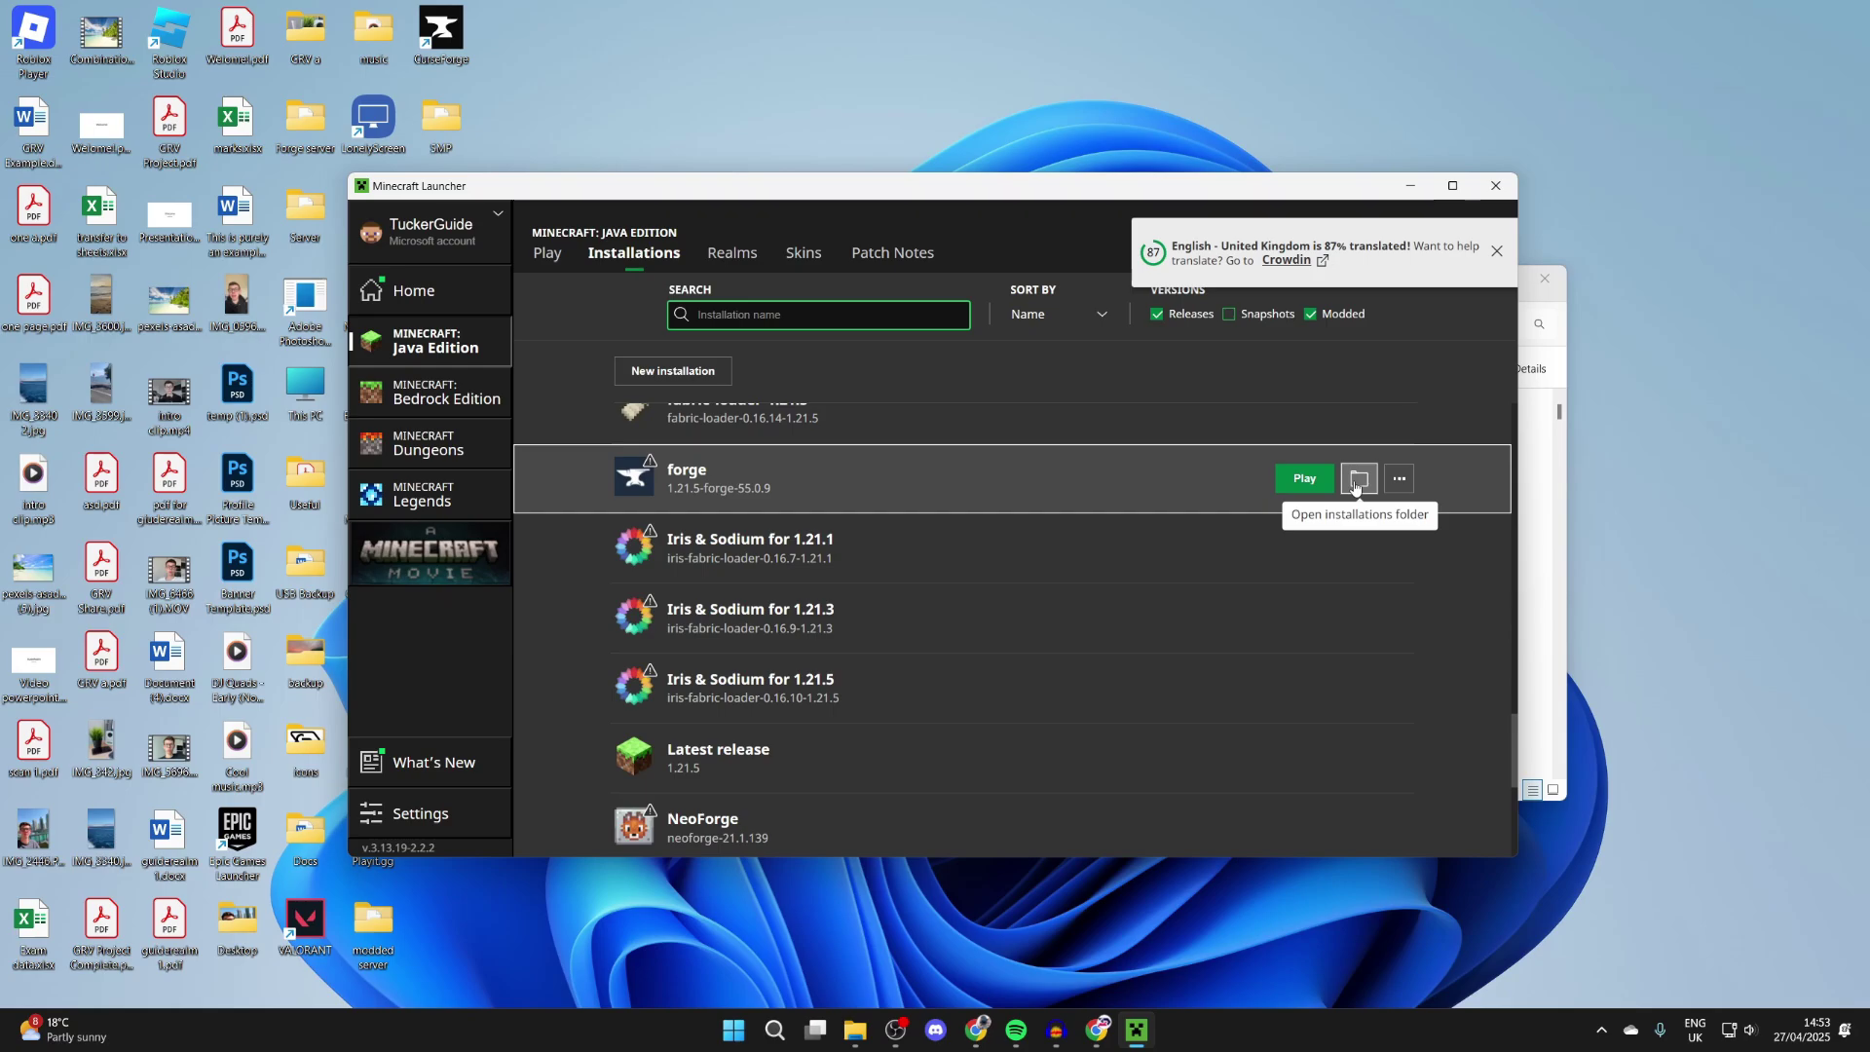
drag(1258, 310, 1087, 263)
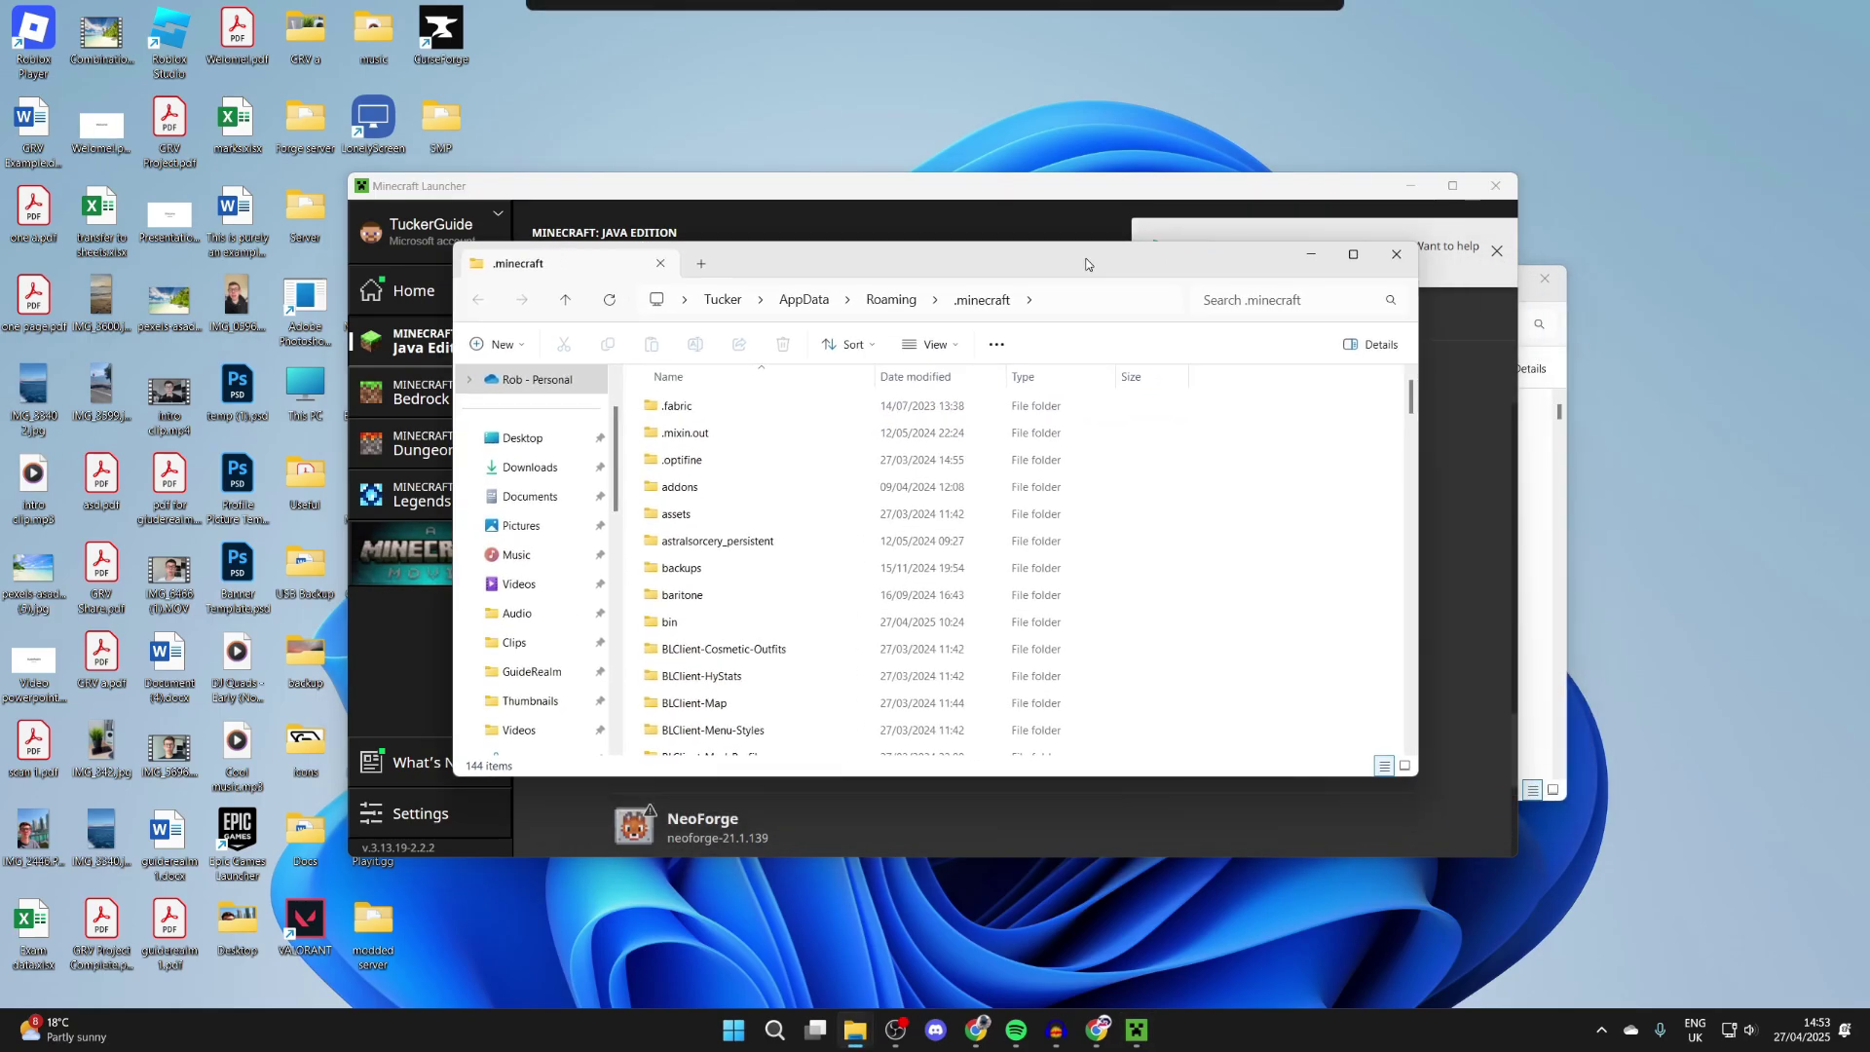
scroll(899, 459, down, 7)
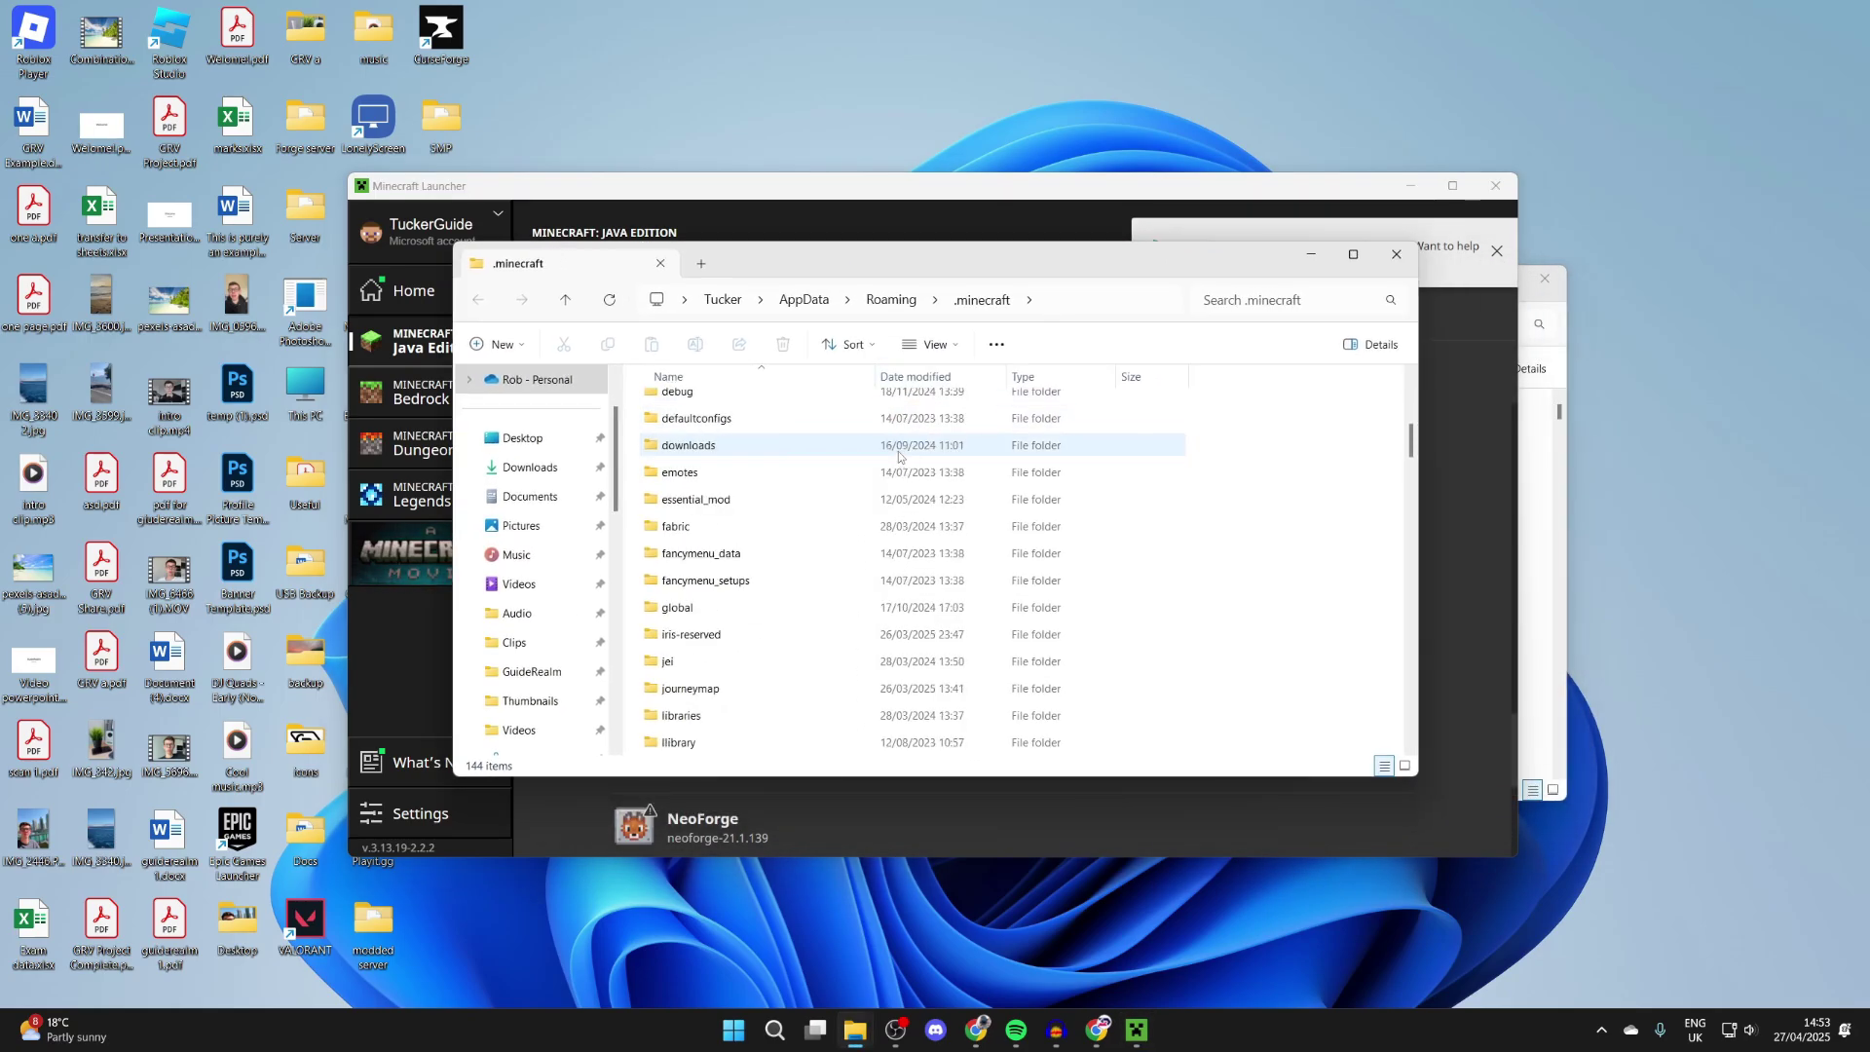
scroll(899, 460, down, 3)
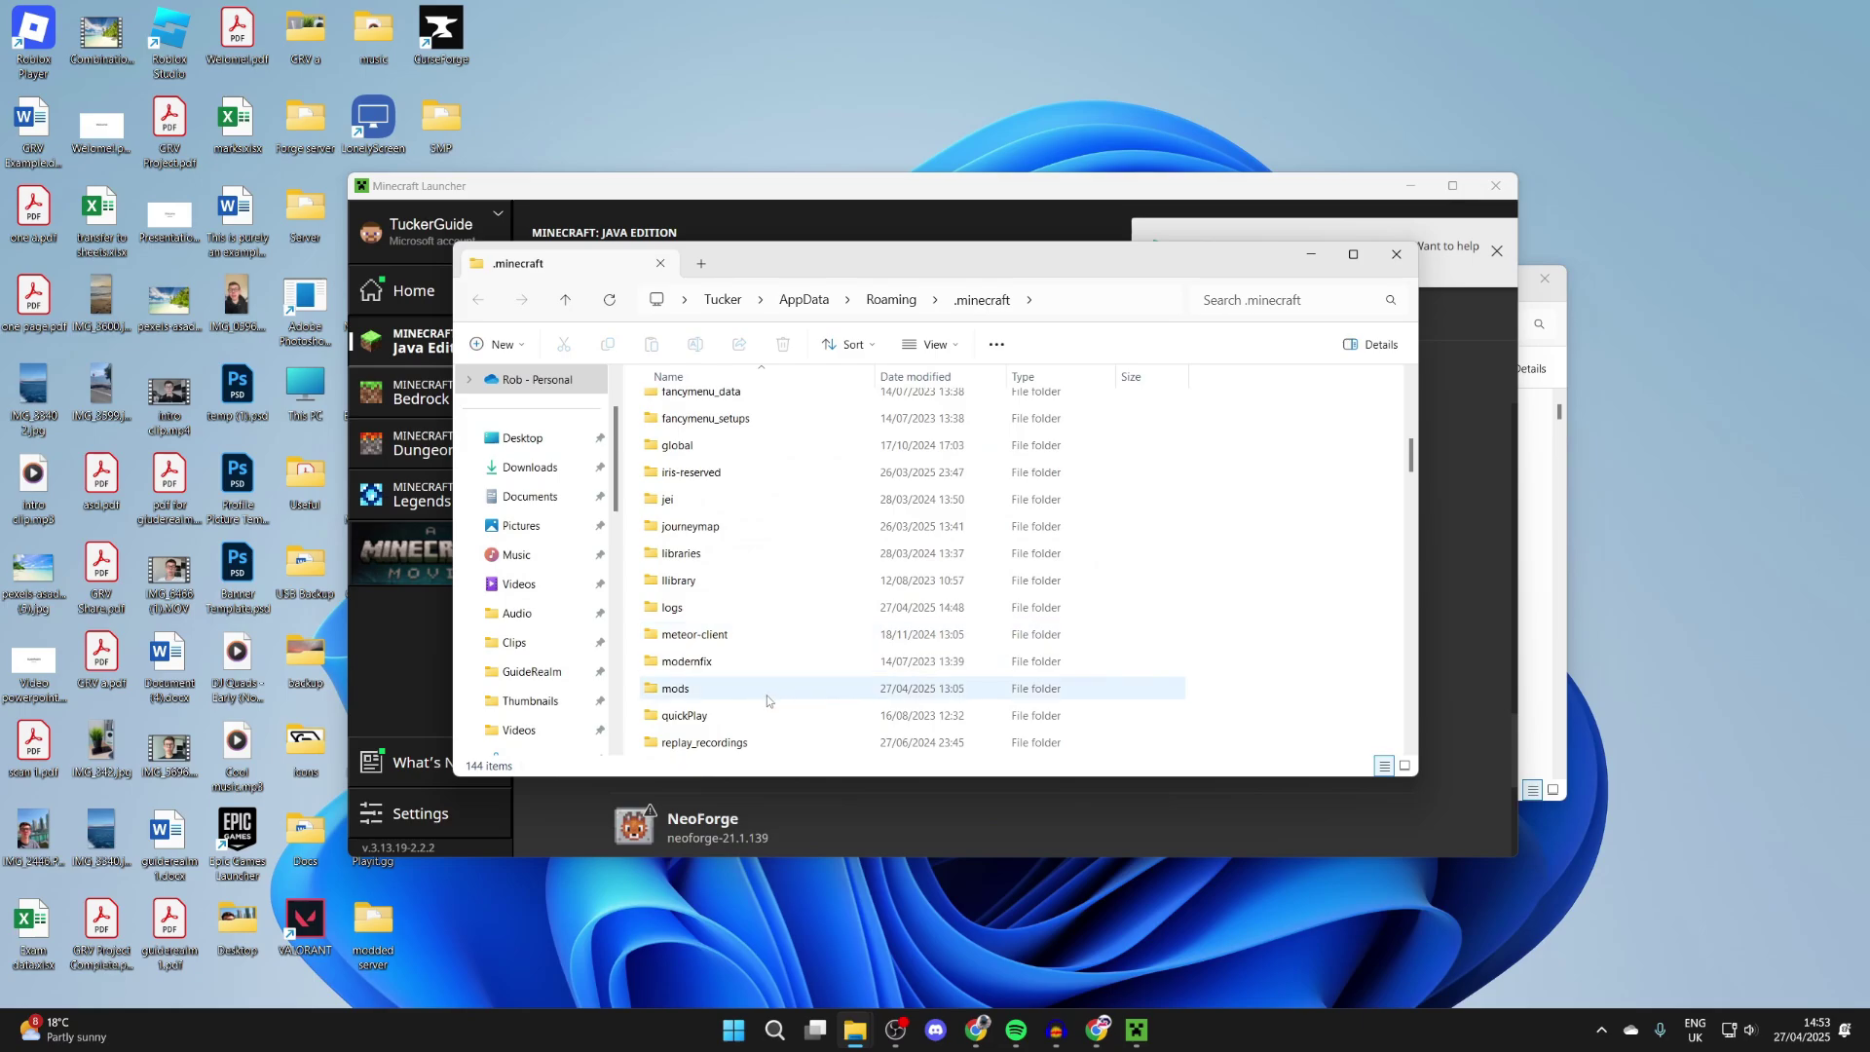
drag(1082, 733, 951, 492)
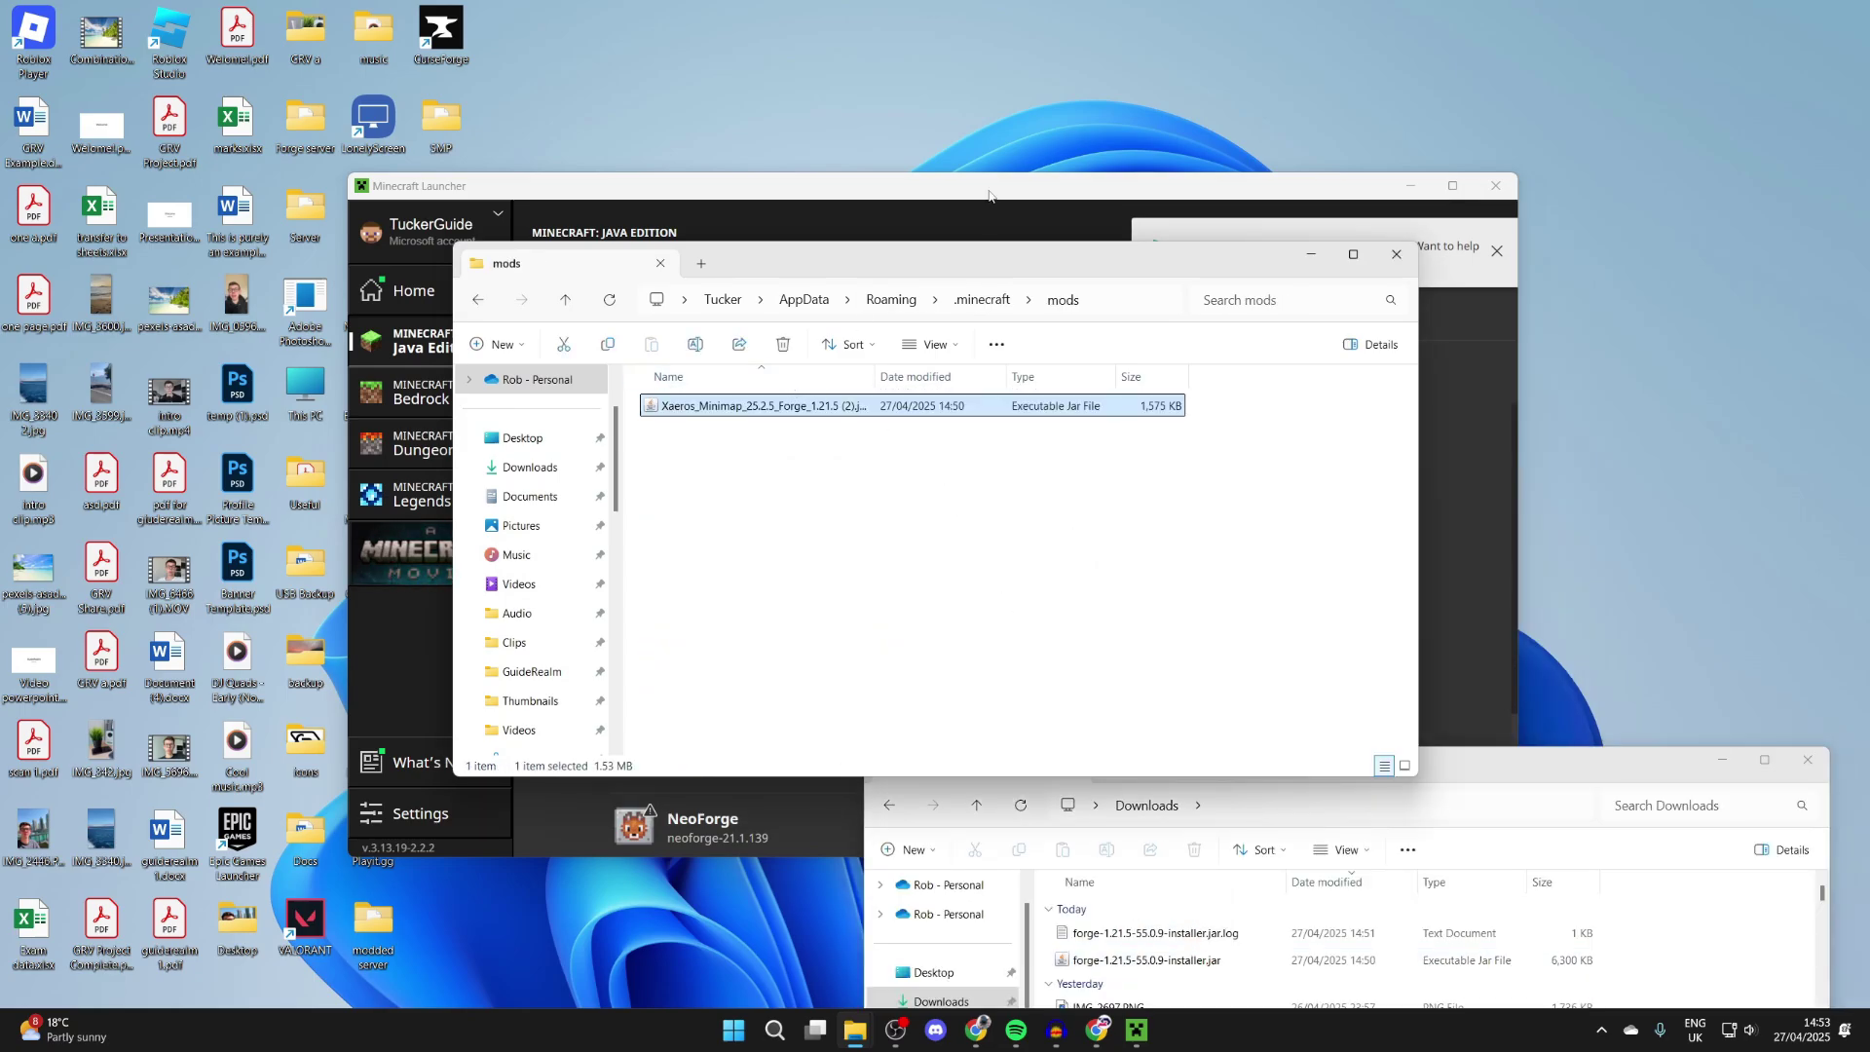
Launch the forge installation from the Minecraft Launcher, accepting the risks without further warnings, and walk around in a singleplayer world
click(988, 195)
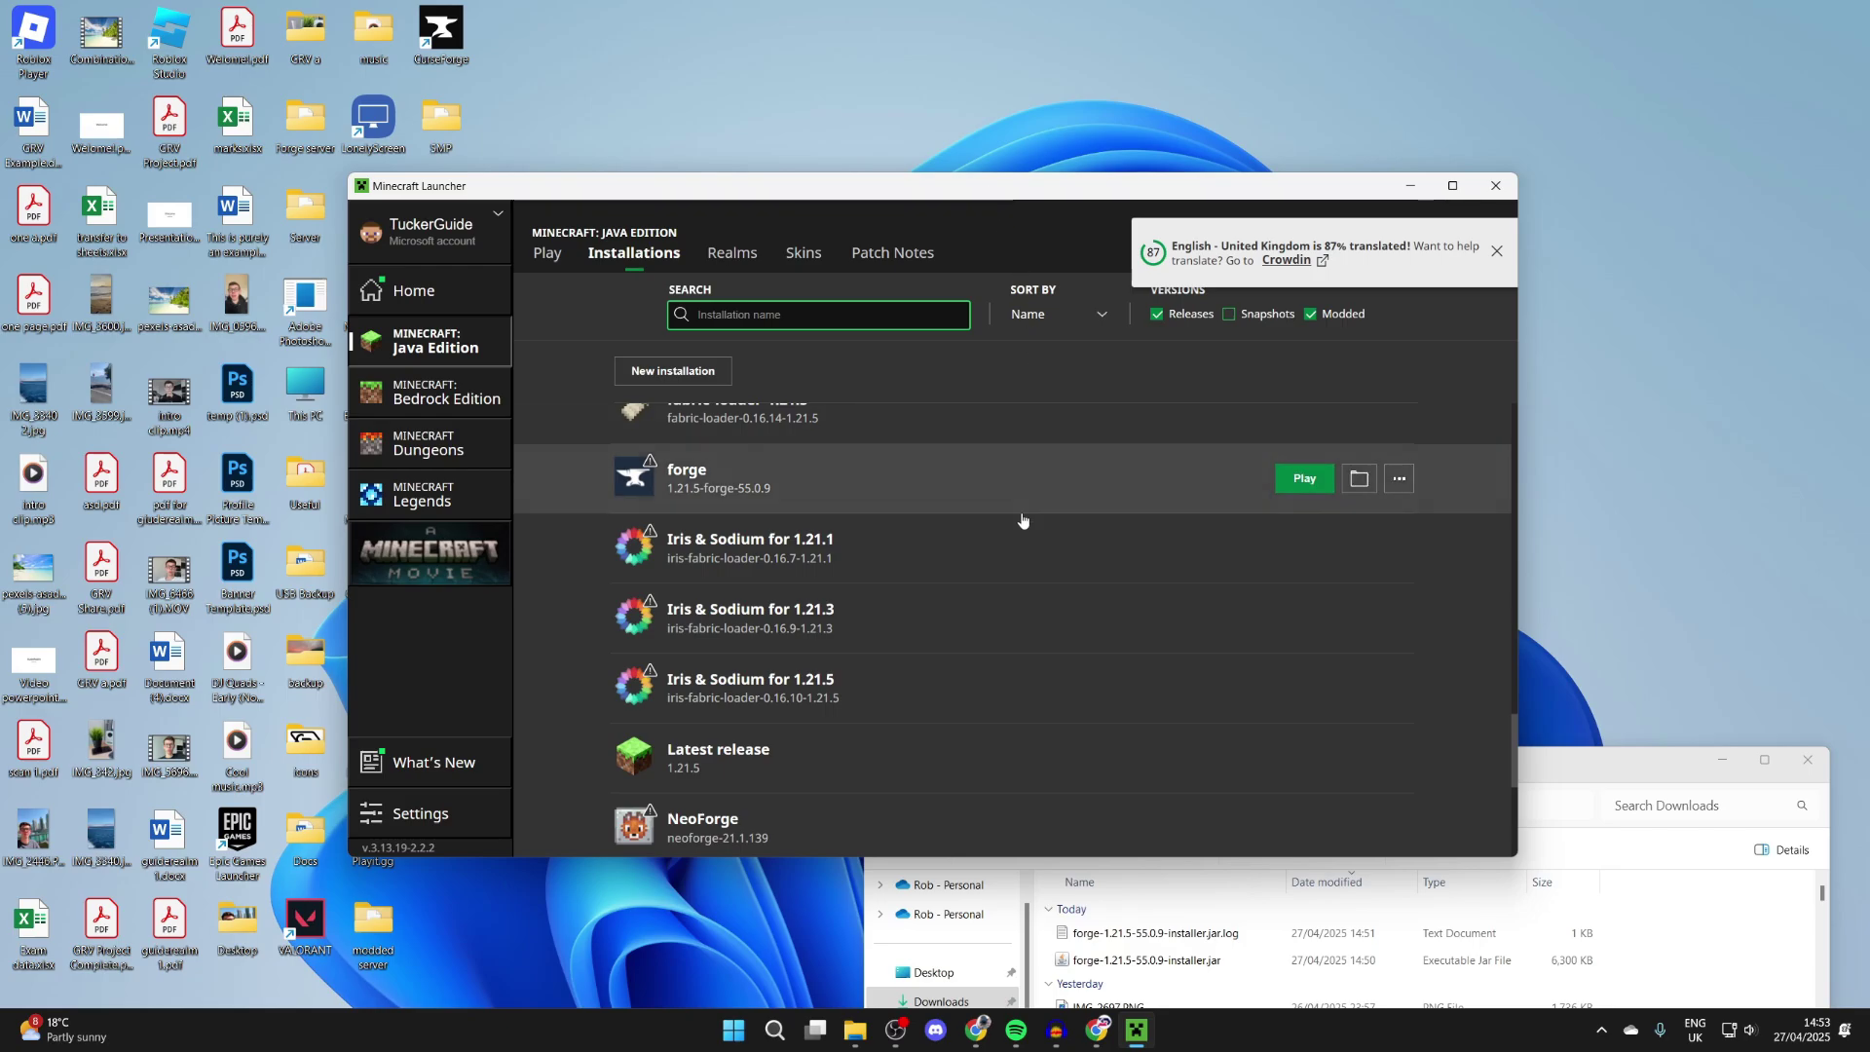
click(1316, 476)
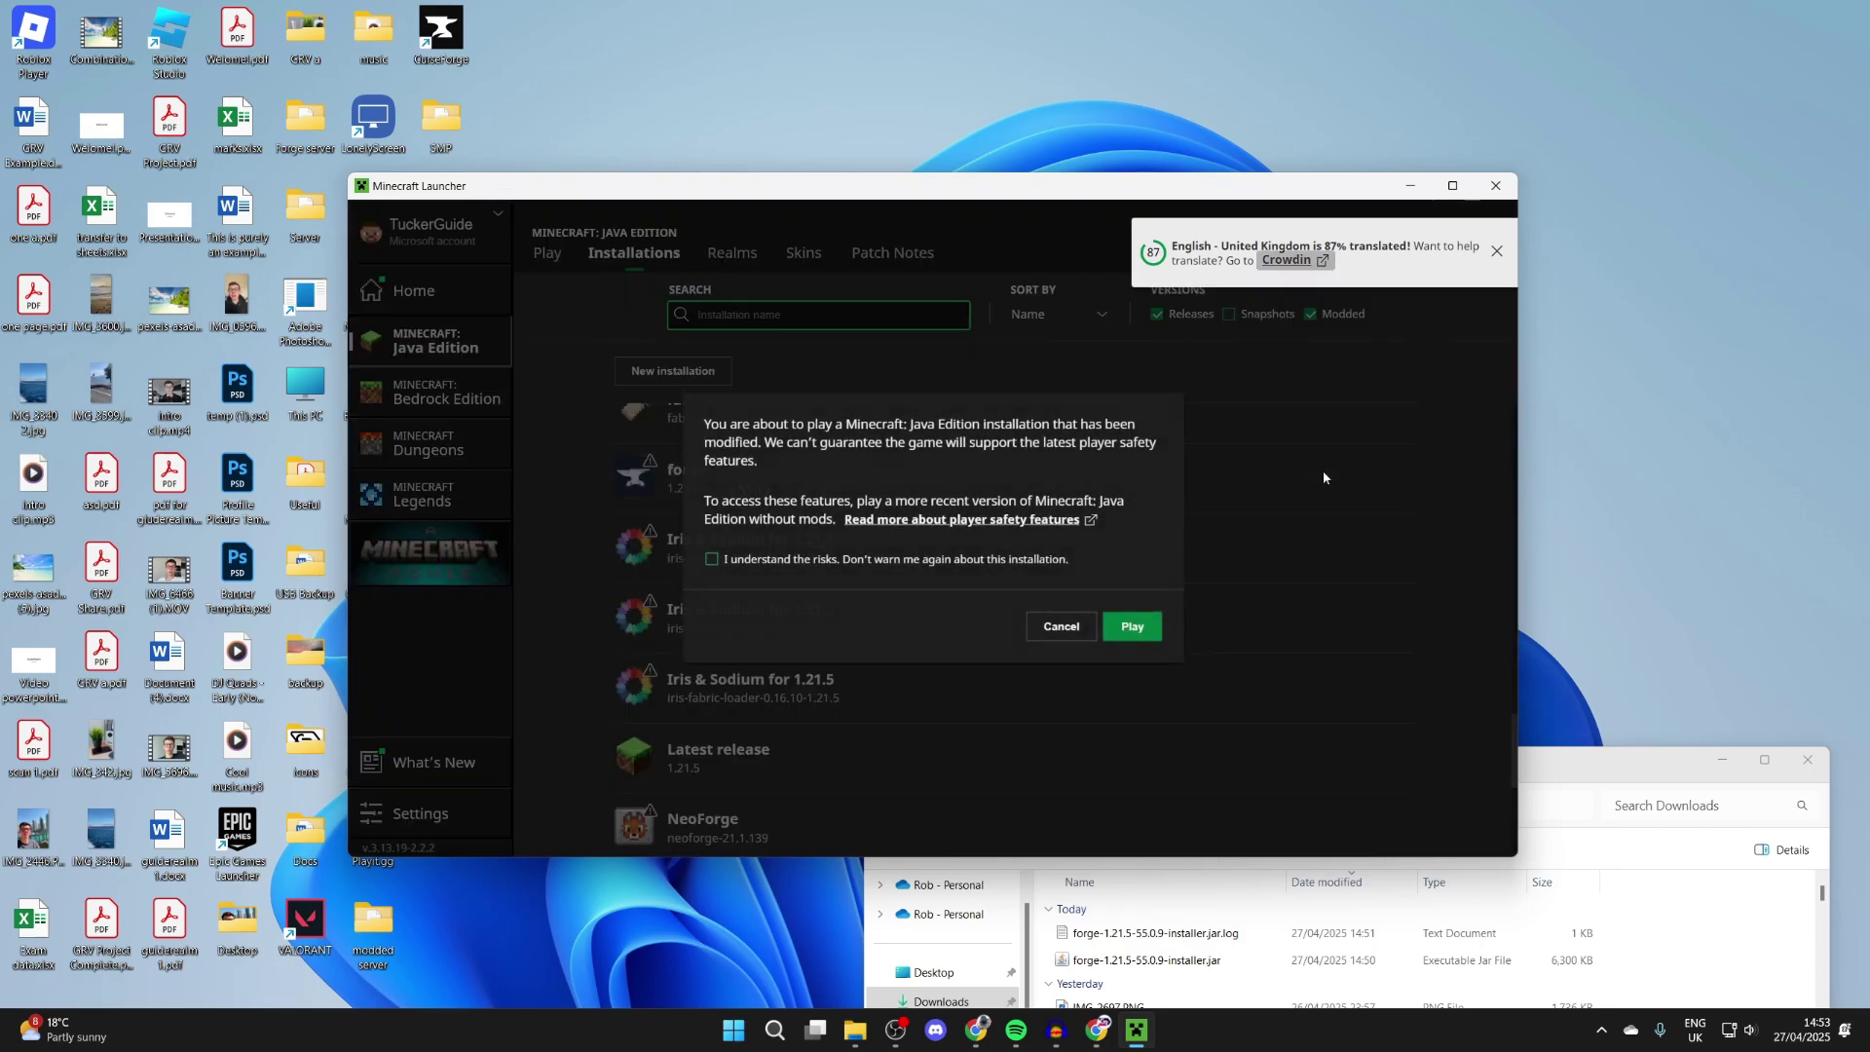
click(972, 563)
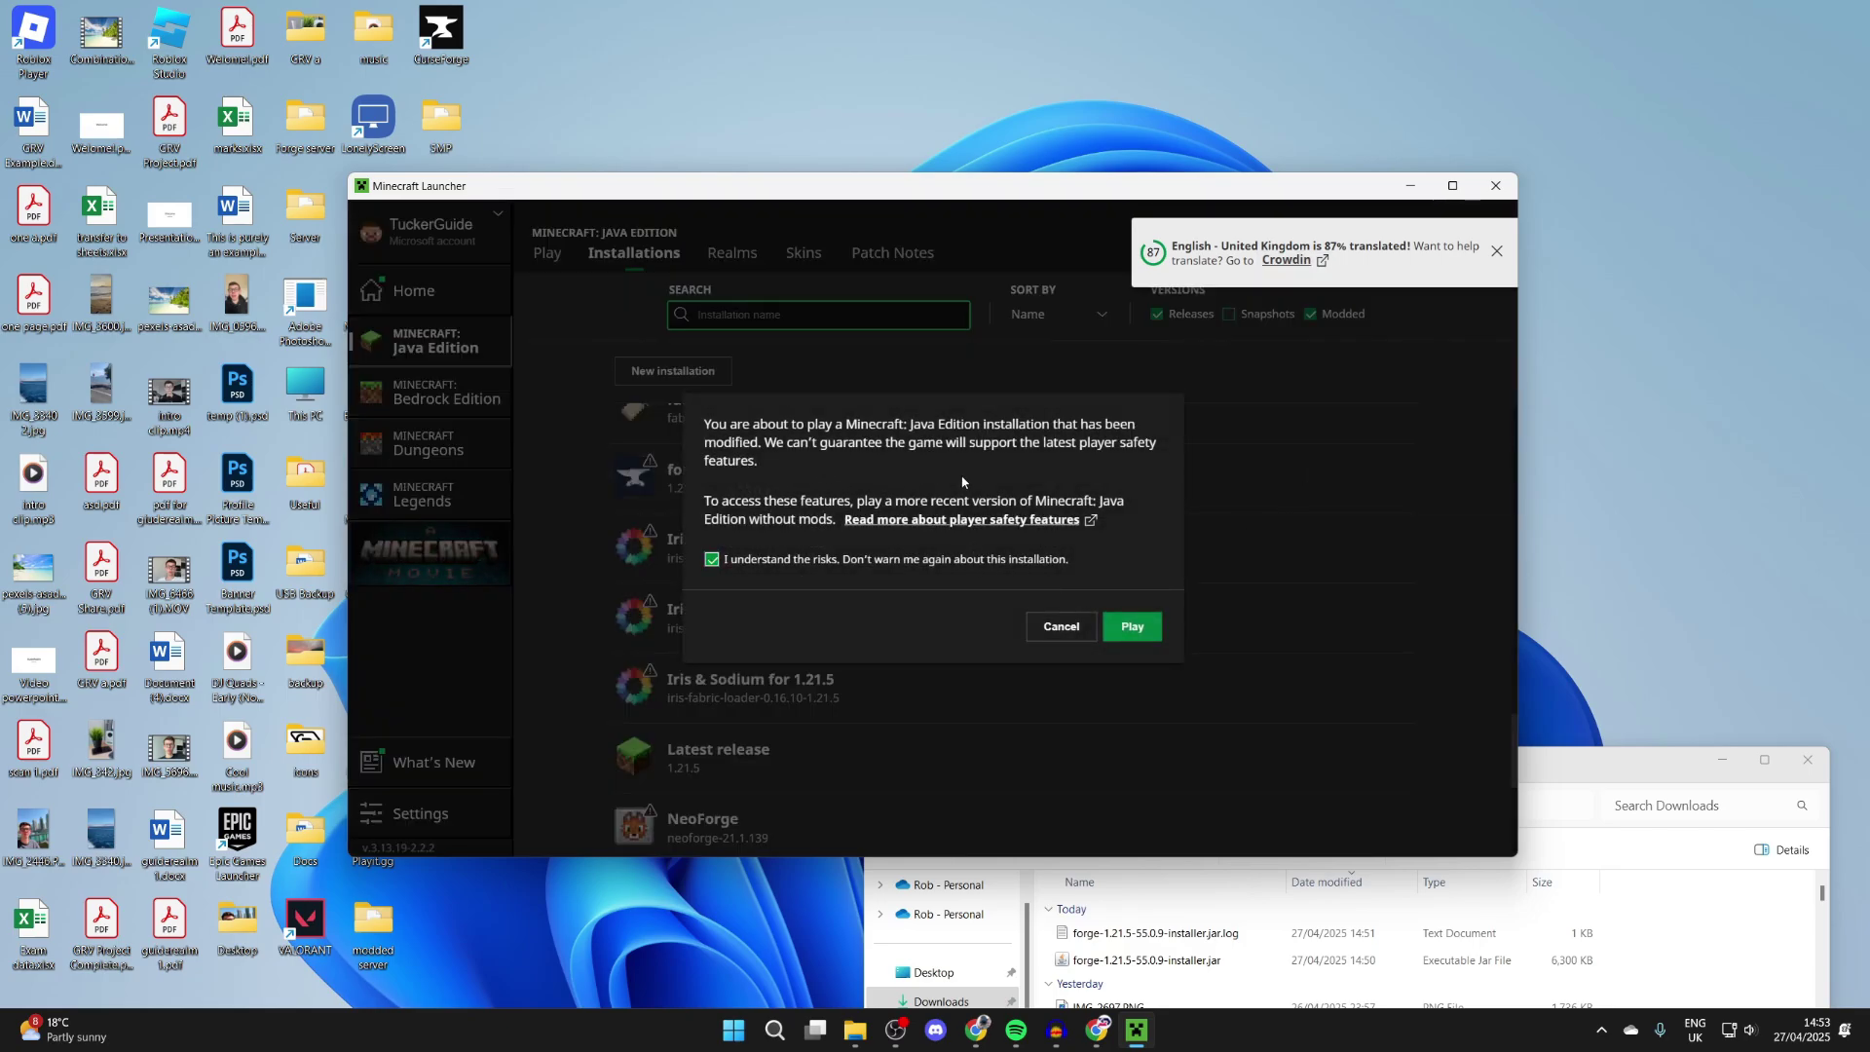
click(1125, 626)
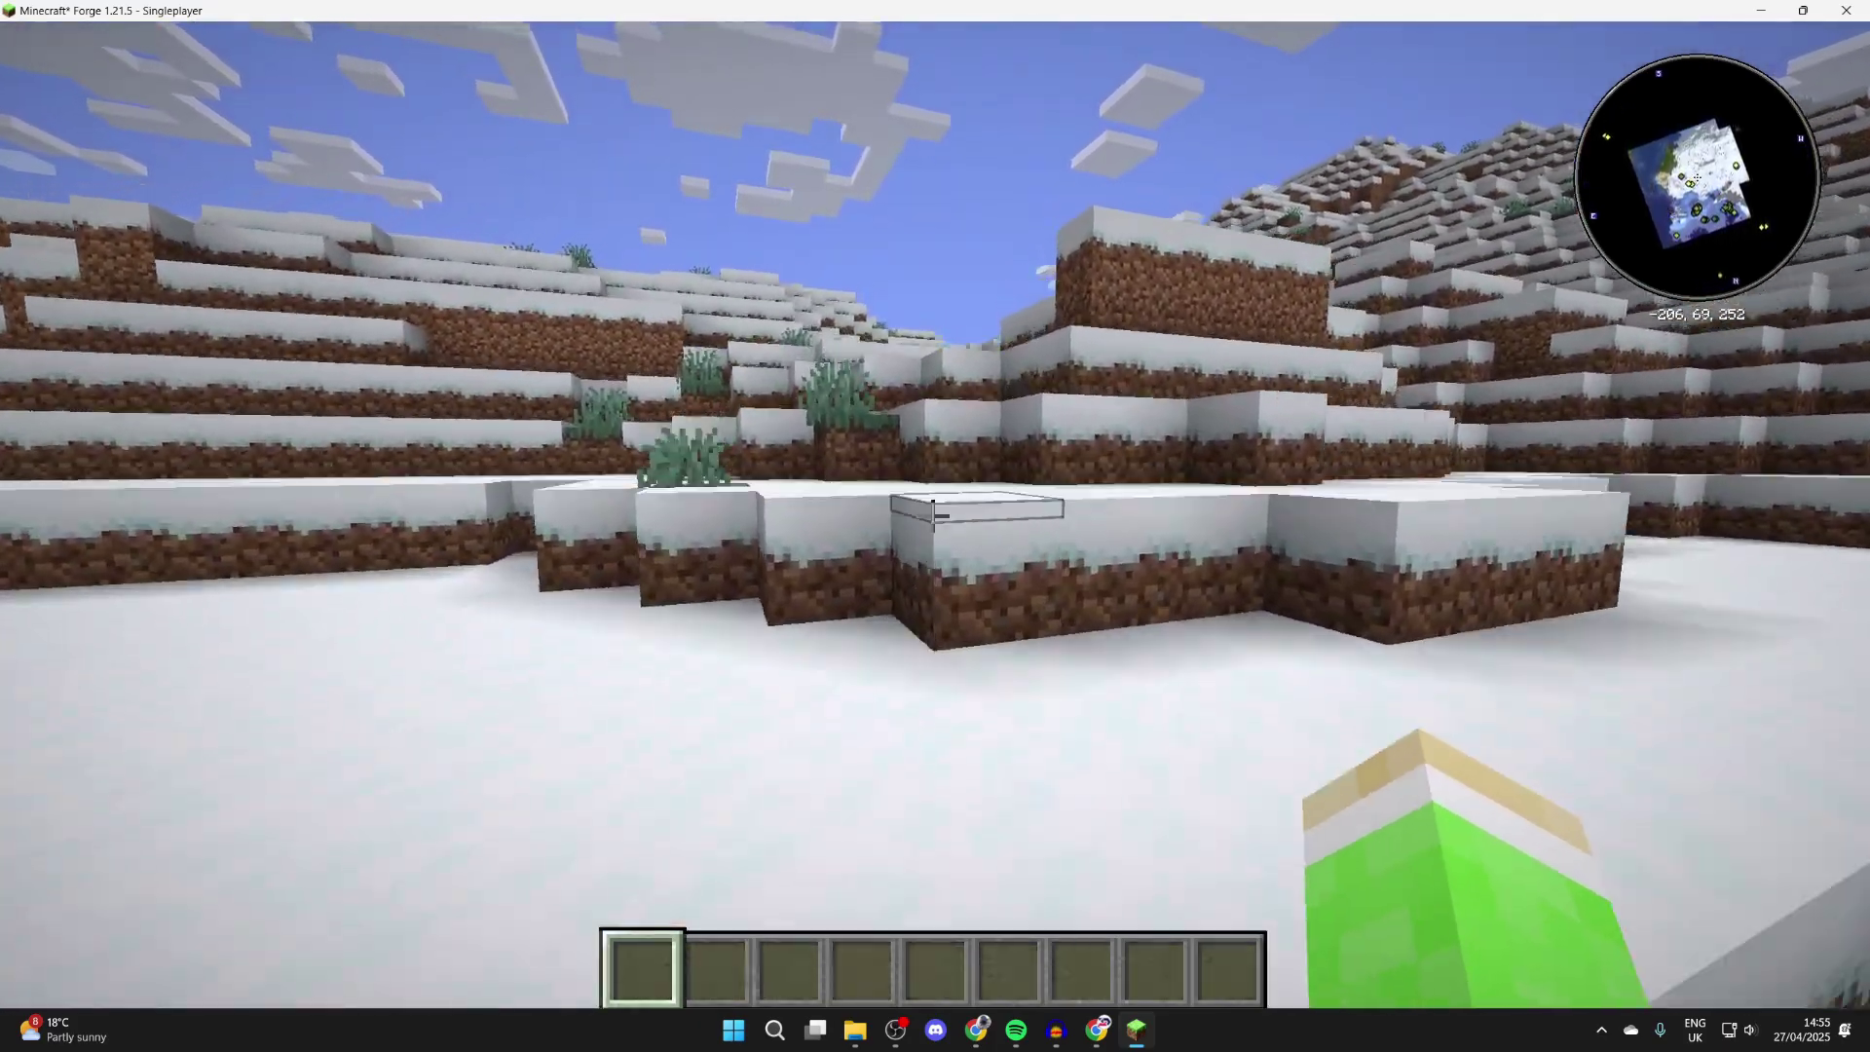
key(w)
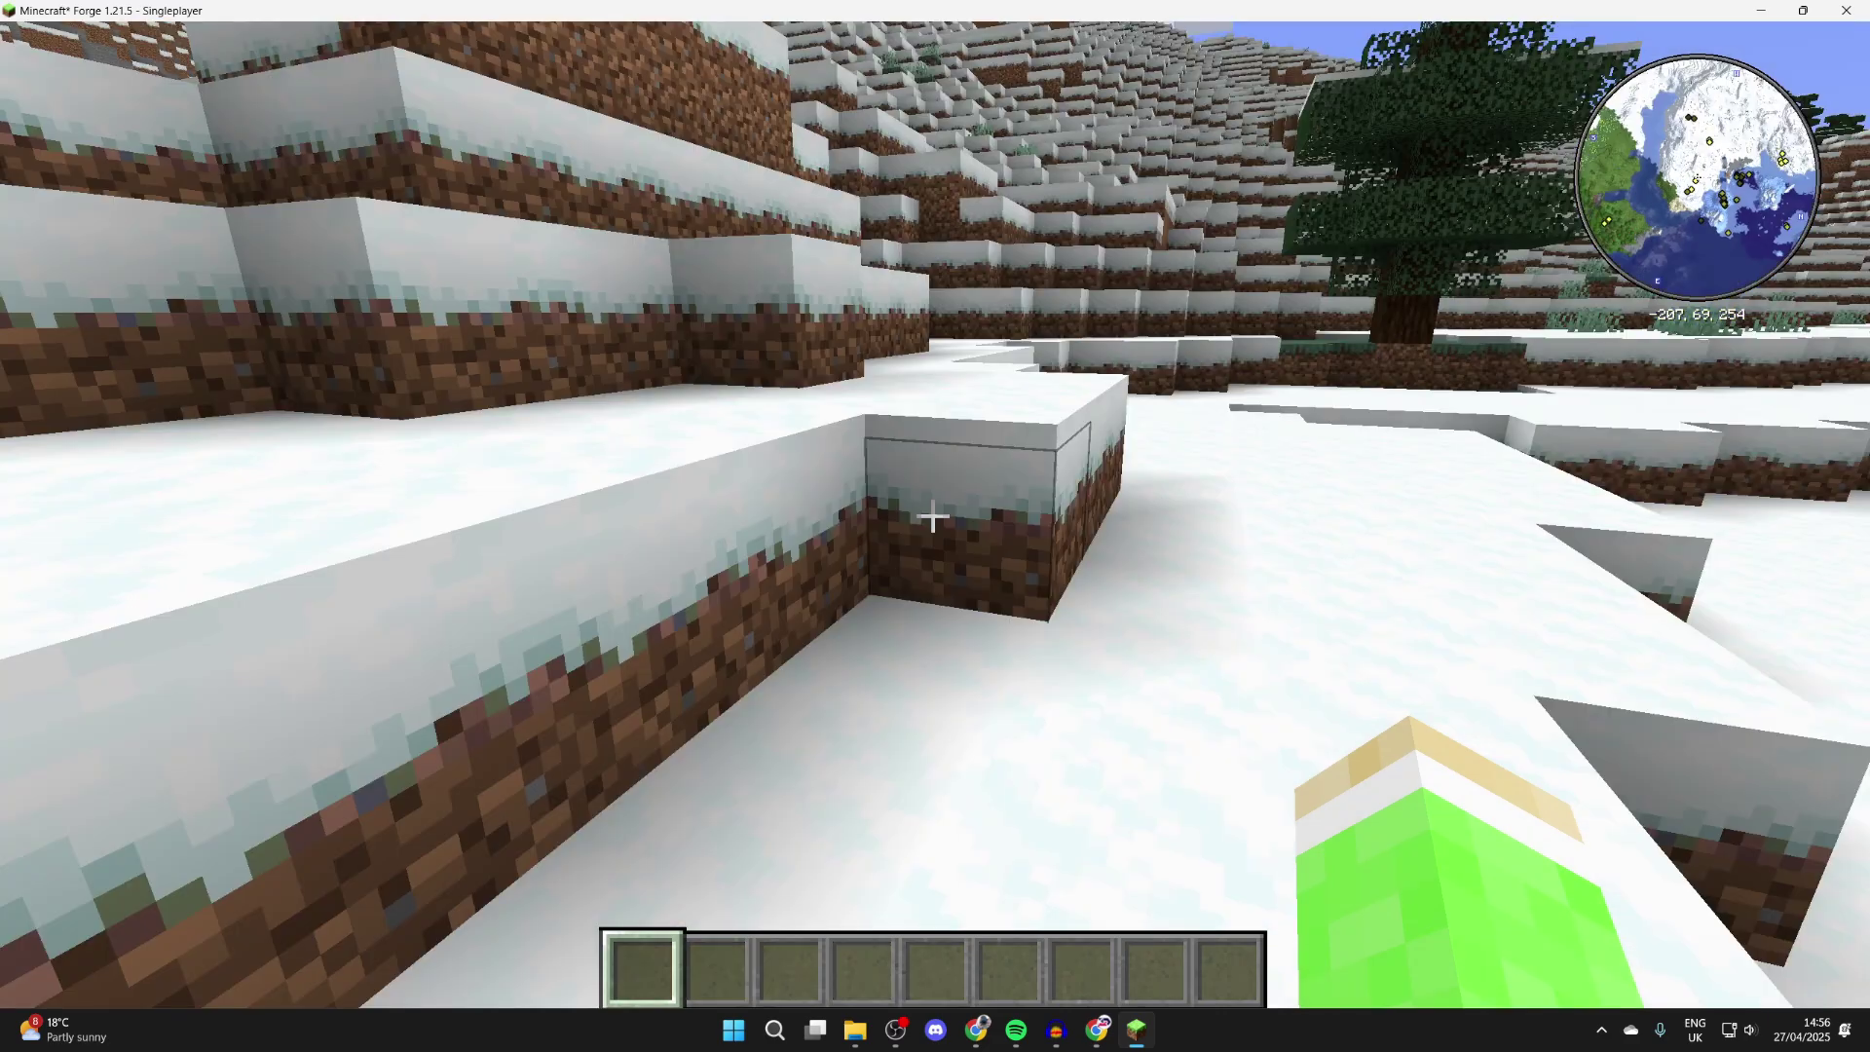
Open the minimap settings and view the options for changing the minimap's position, cancelling without moving it
key(m)
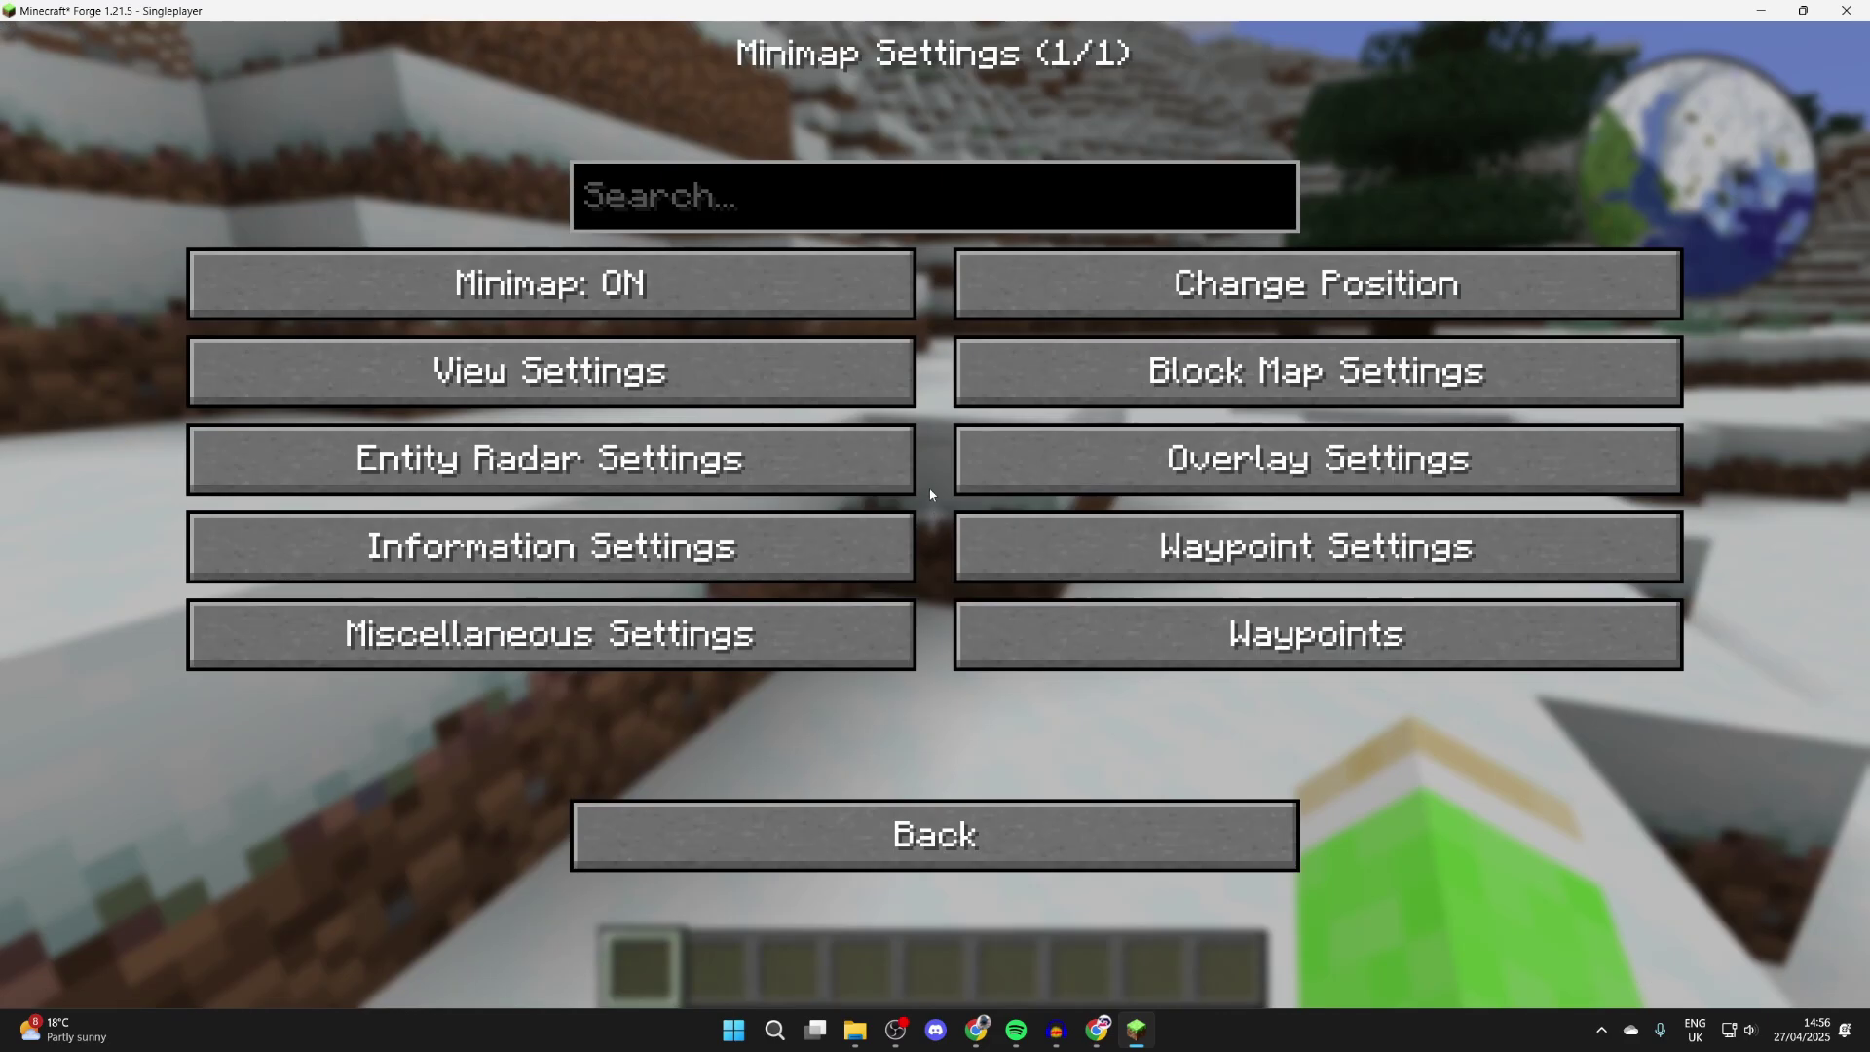
click(1126, 261)
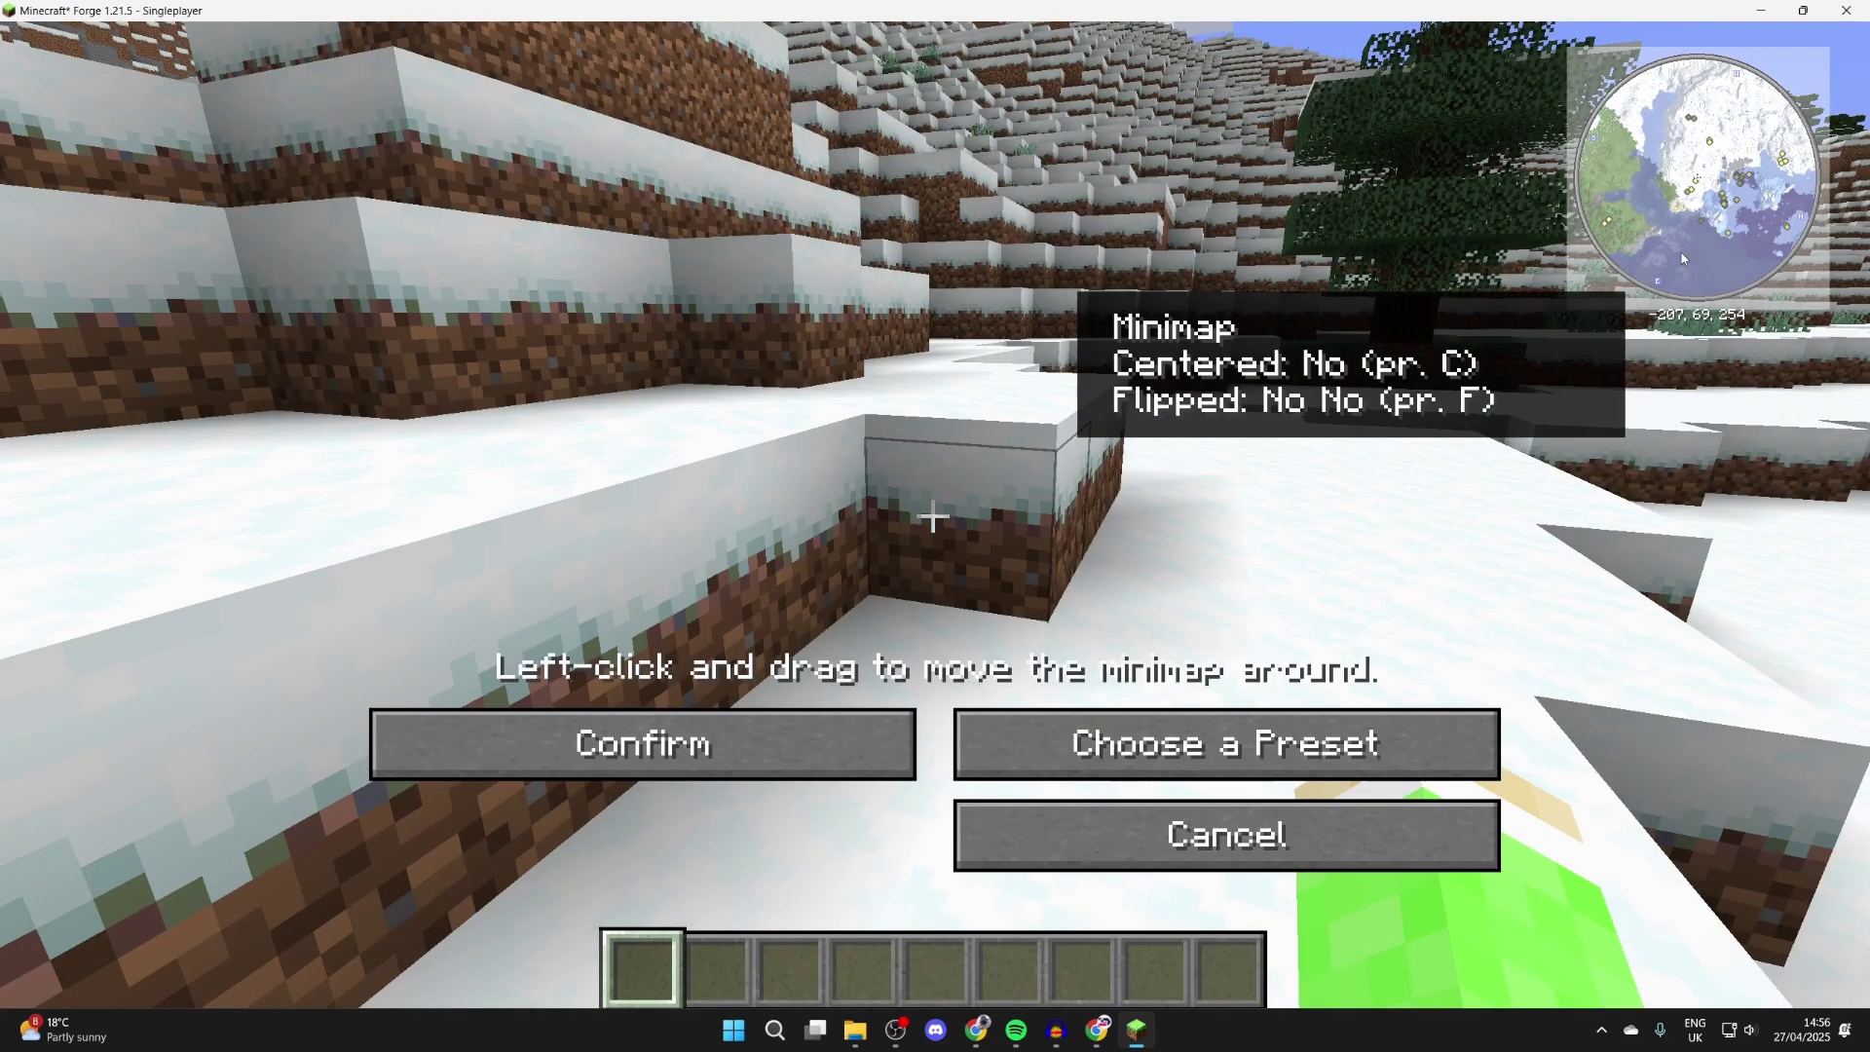
click(1227, 837)
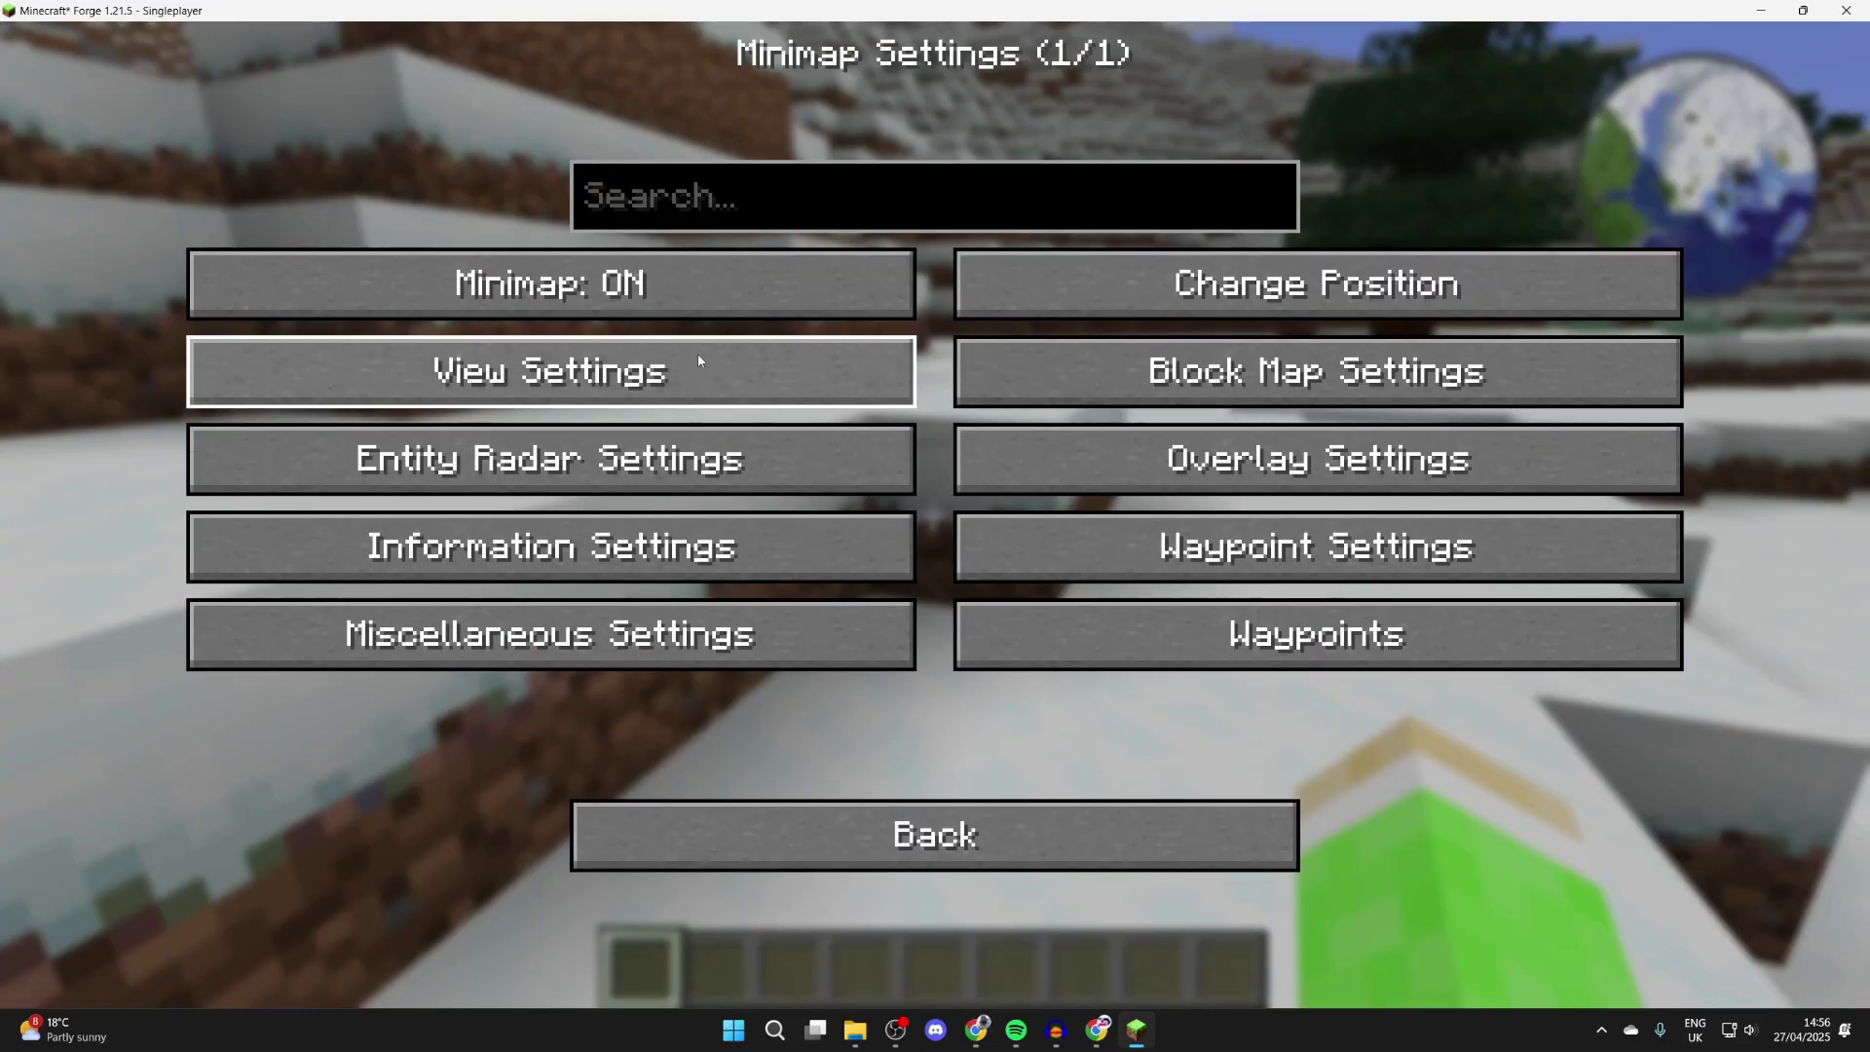
Set the minimap's shape to Square in the view settings, return to the game and walk forward
click(698, 360)
click(1353, 277)
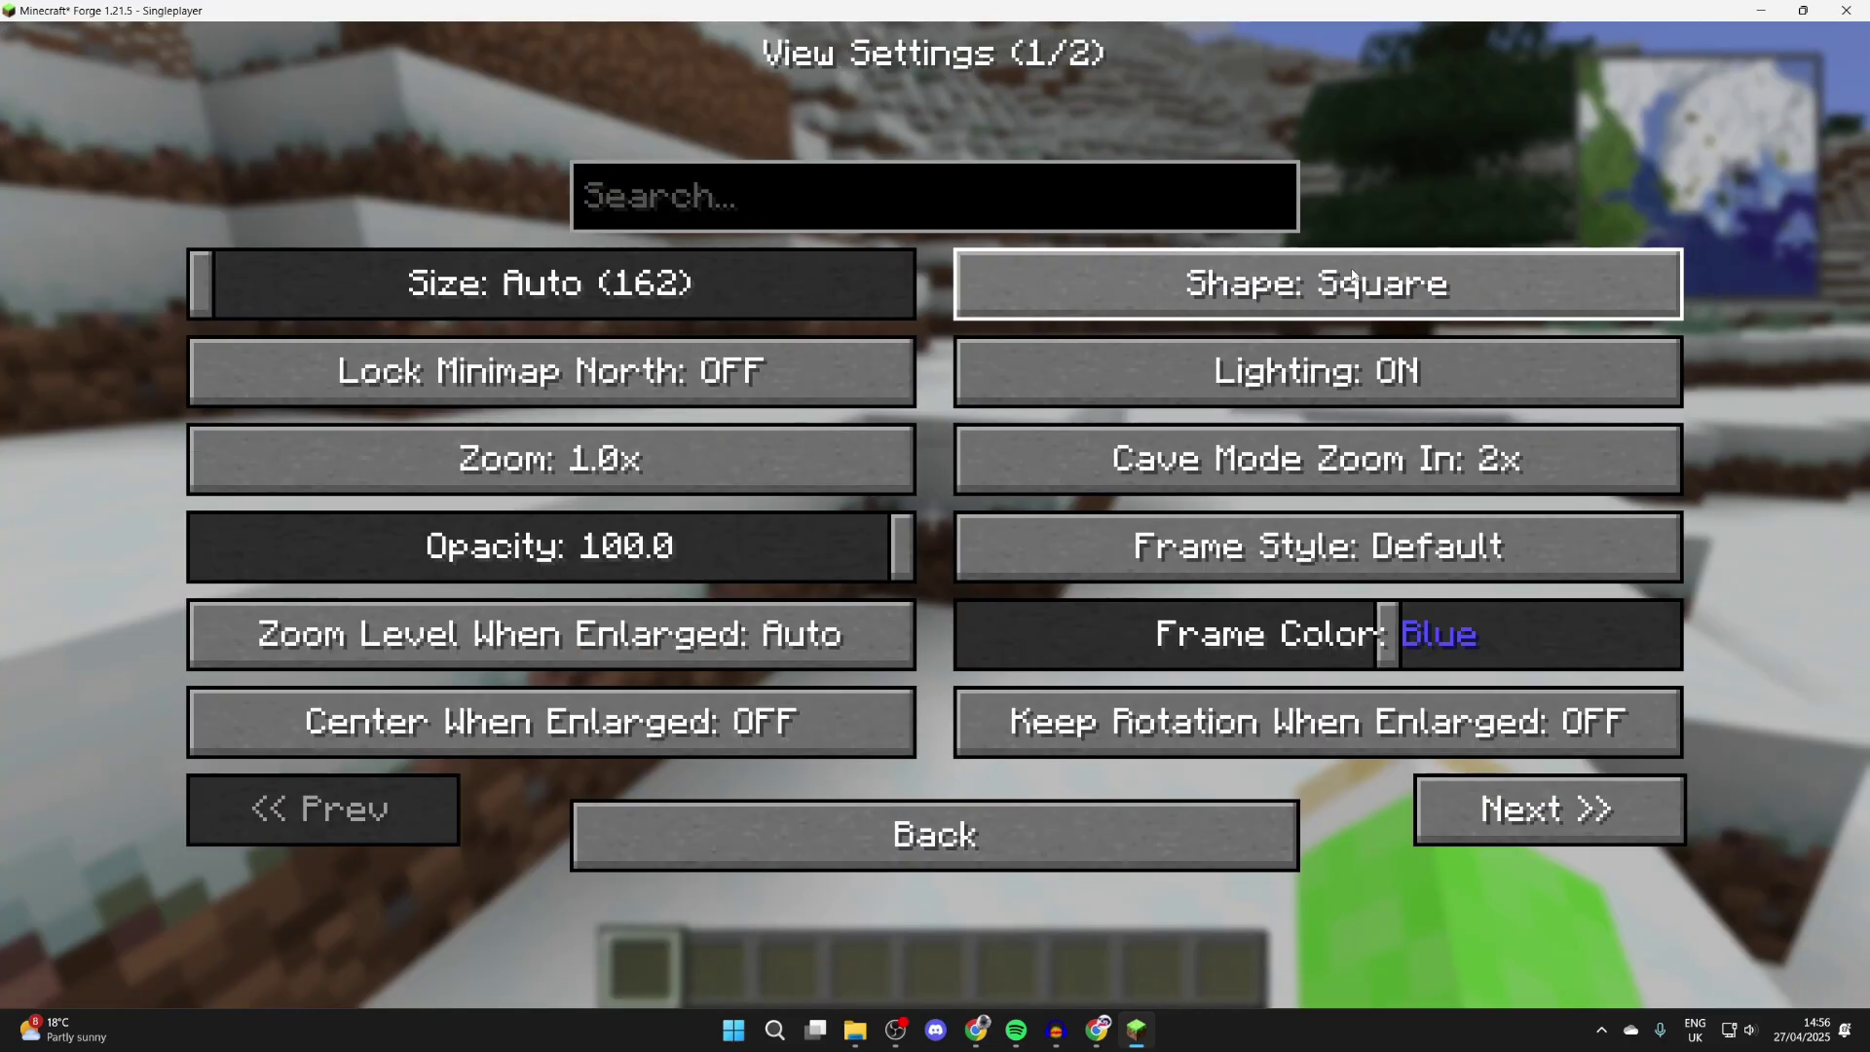
click(935, 834)
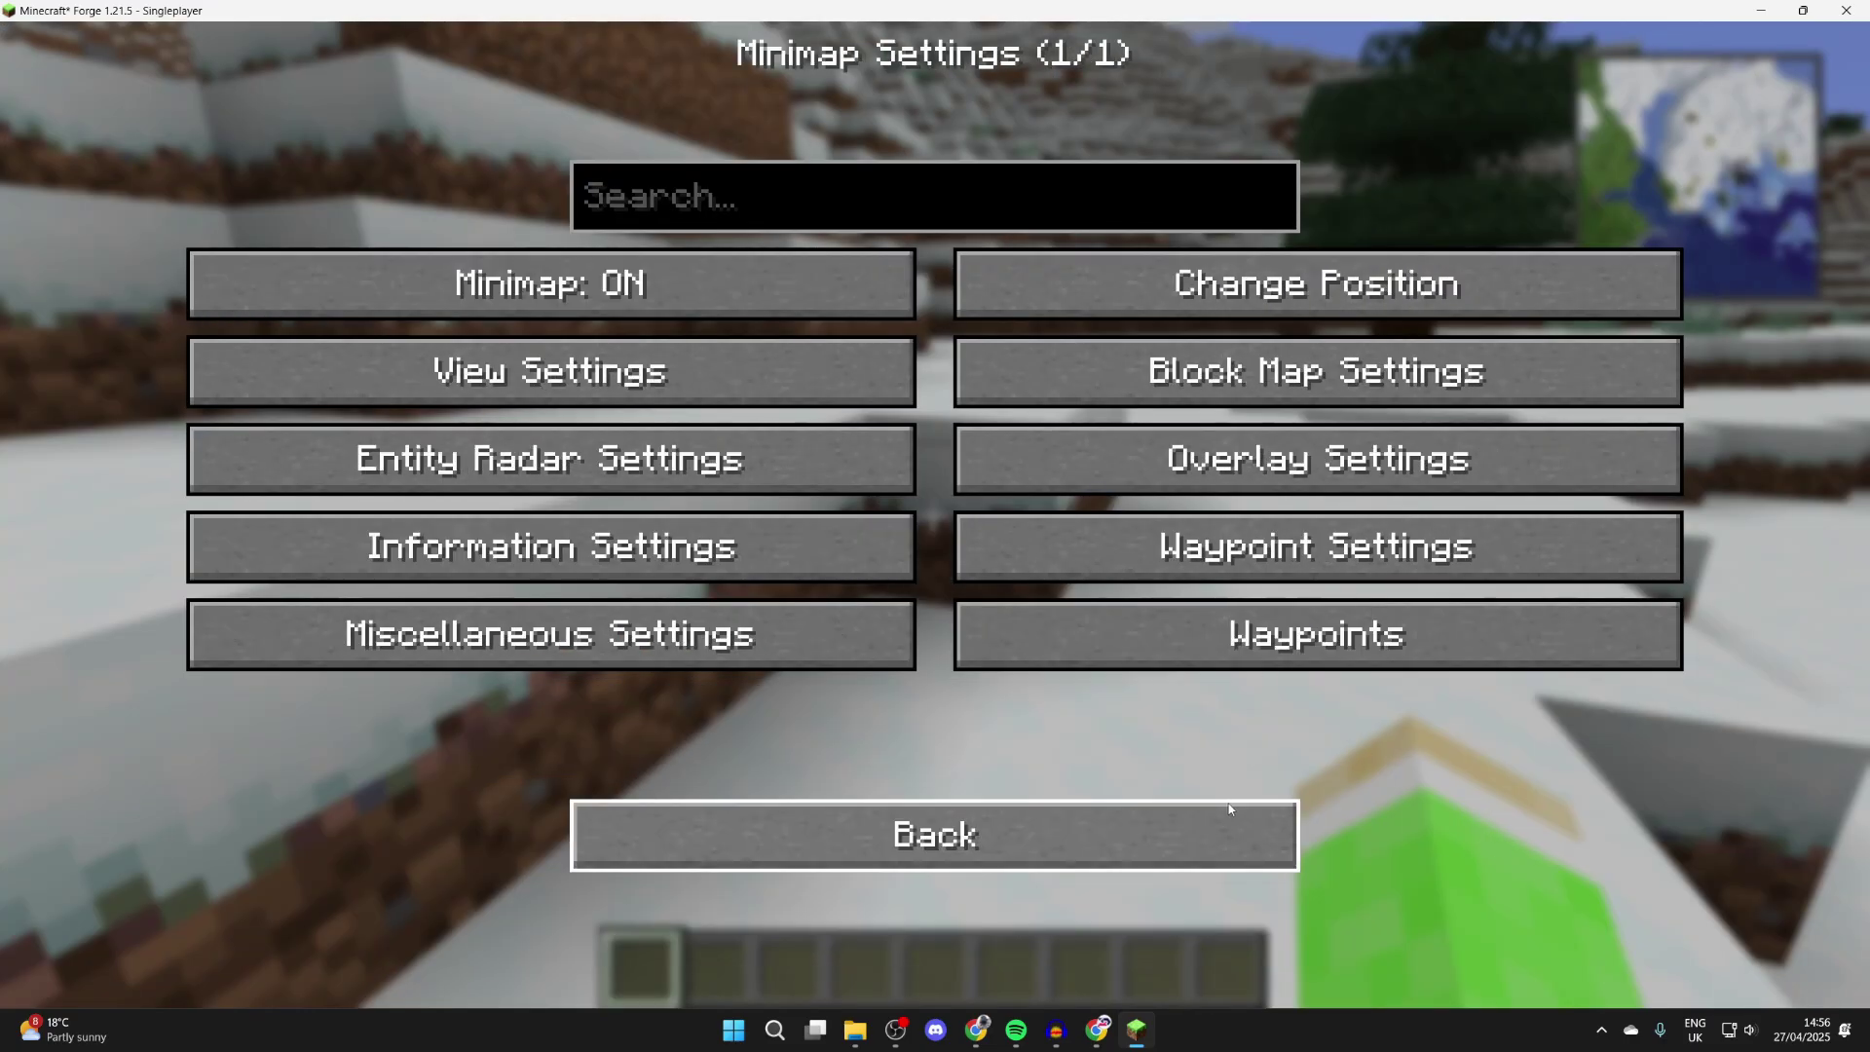
click(934, 834)
key(w)
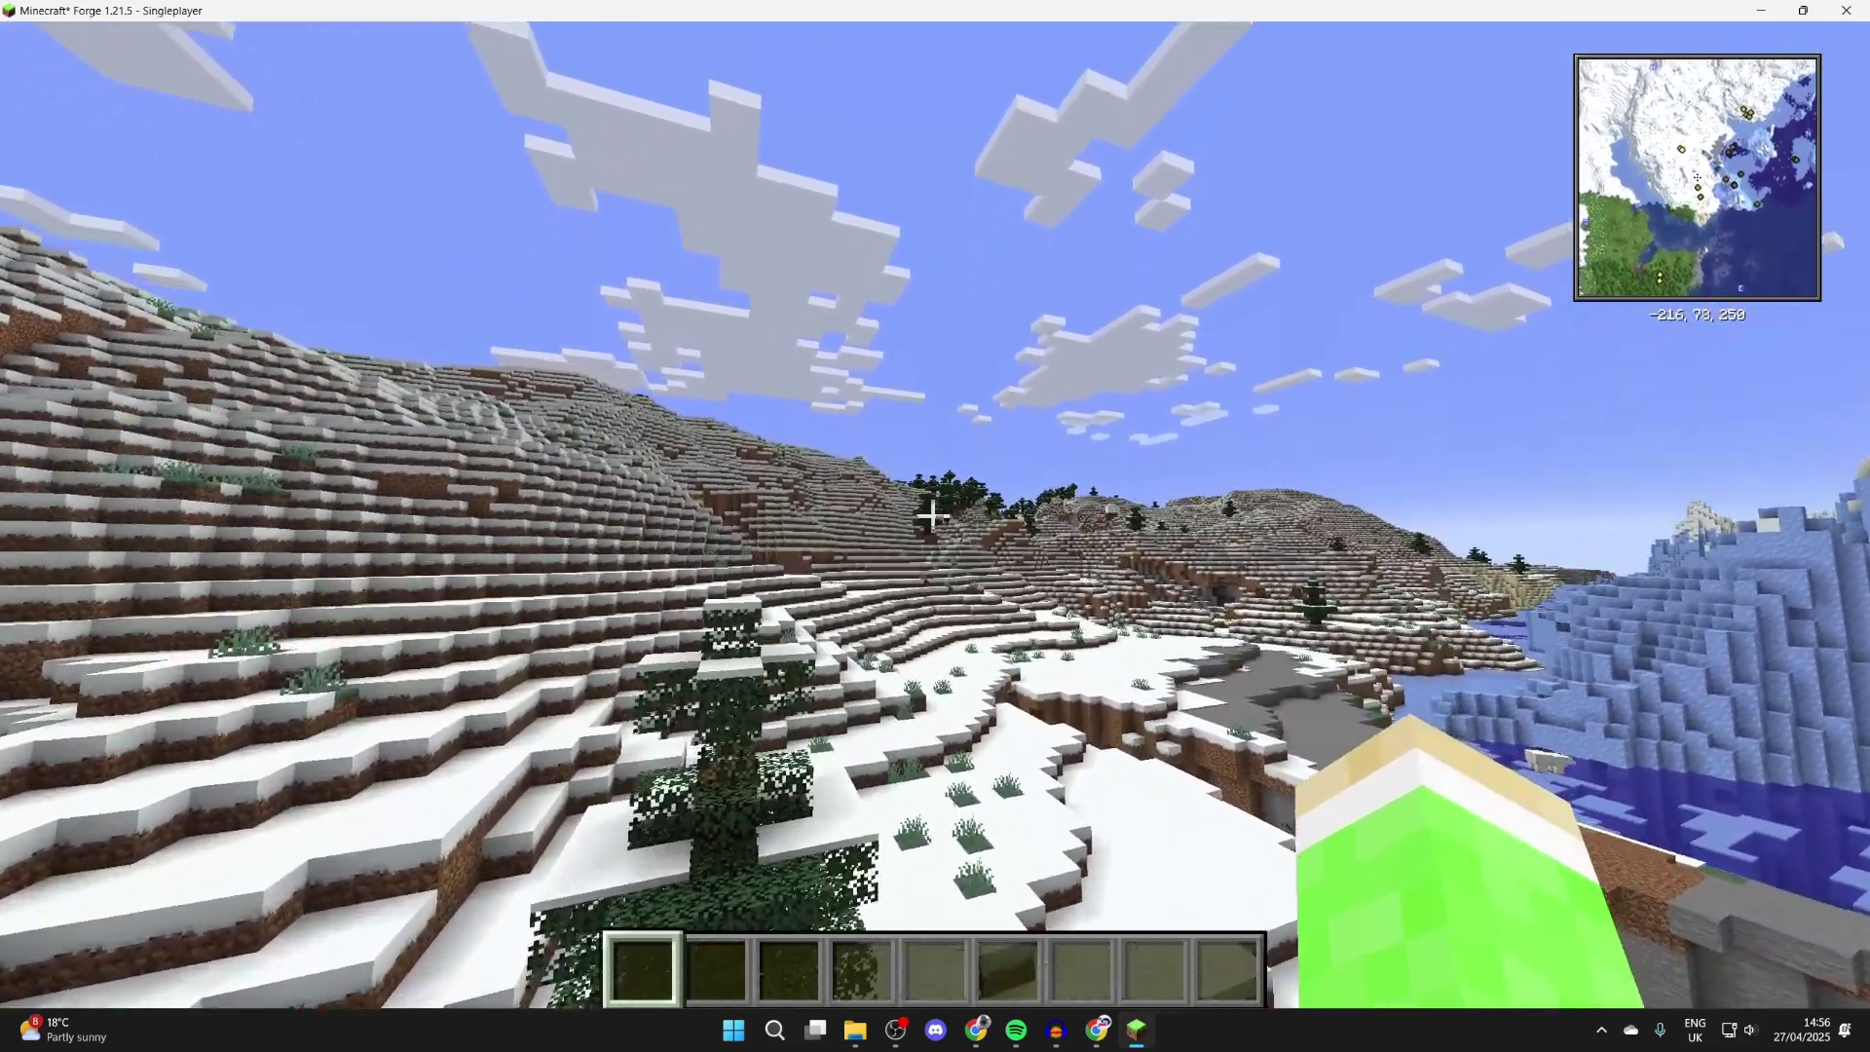